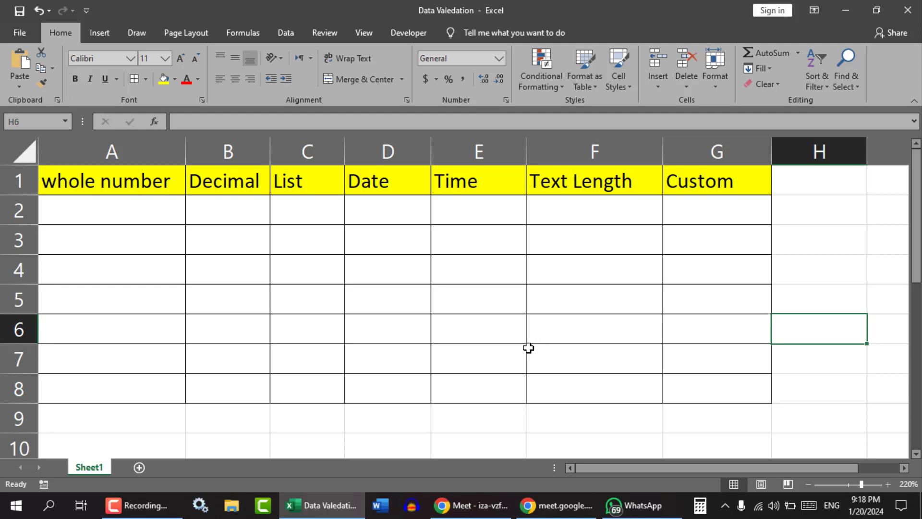
# Open Data Validation for cell H6 and examine its Settings, Input Message and Error Alert sections.
pyautogui.click(292, 33)
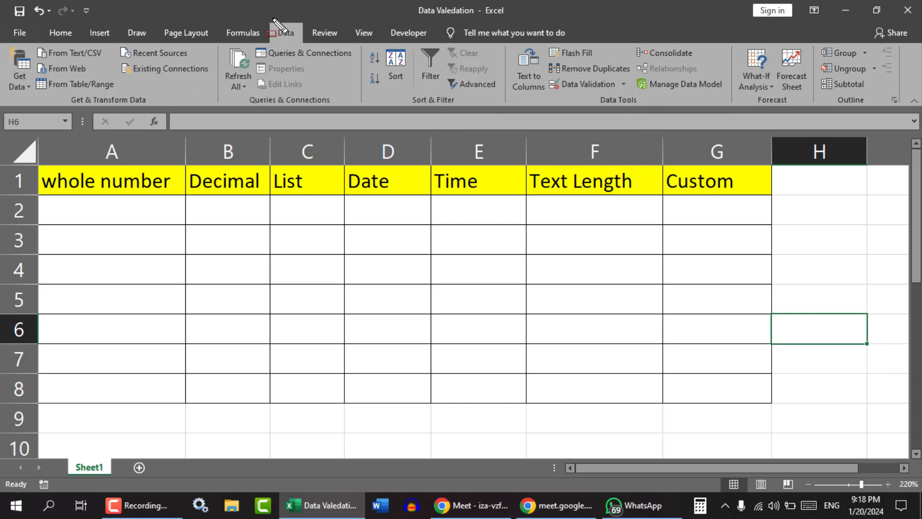
pyautogui.moveTo(267, 16)
pyautogui.mouseDown()
pyautogui.moveTo(292, 41)
pyautogui.moveTo(481, 87)
pyautogui.moveTo(553, 89)
pyautogui.mouseUp()
pyautogui.click(578, 85)
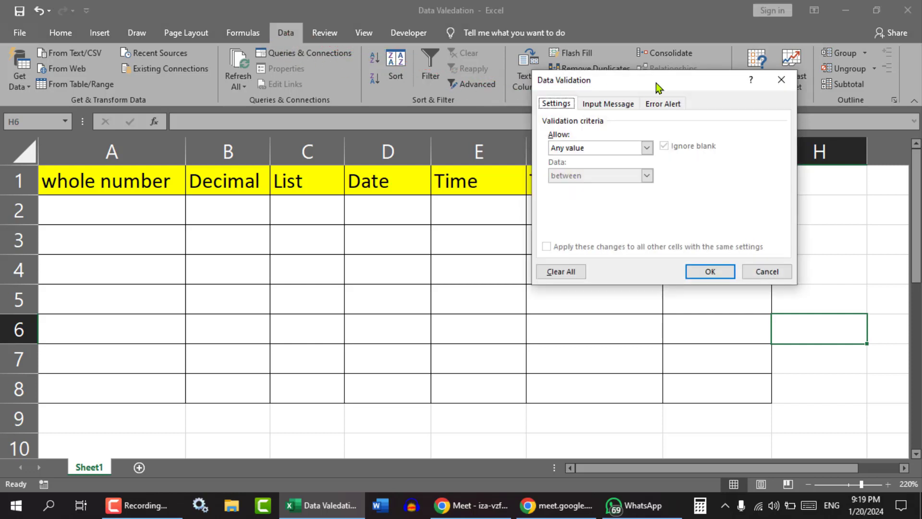
pyautogui.moveTo(656, 83)
pyautogui.mouseDown()
pyautogui.moveTo(621, 85)
pyautogui.moveTo(577, 150)
pyautogui.mouseUp()
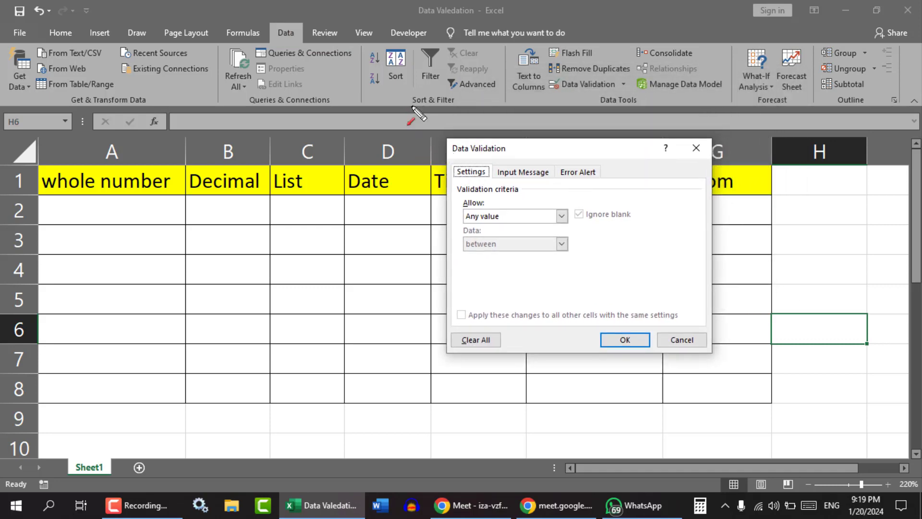
pyautogui.moveTo(410, 95); pyautogui.dragTo(454, 164)
pyautogui.moveTo(480, 104); pyautogui.dragTo(517, 171)
pyautogui.moveTo(548, 111); pyautogui.dragTo(572, 161)
pyautogui.press('f')
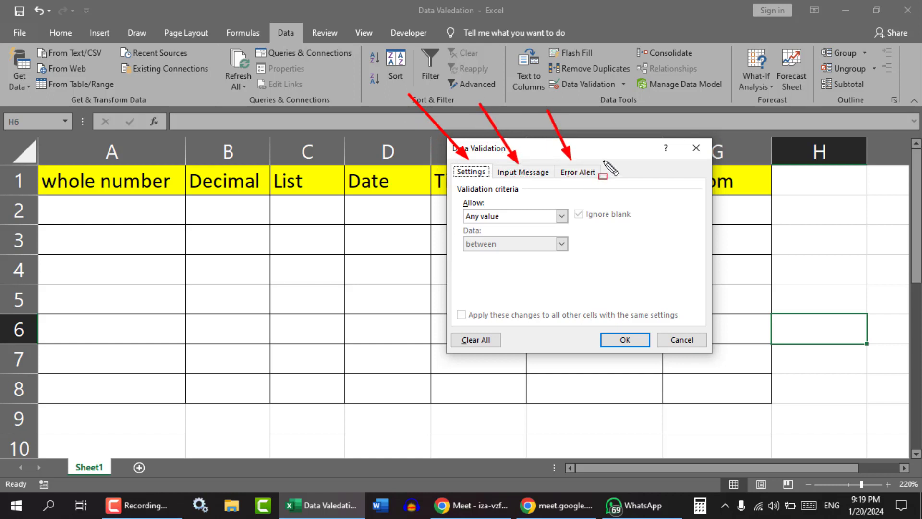
pyautogui.moveTo(556, 155); pyautogui.dragTo(624, 182)
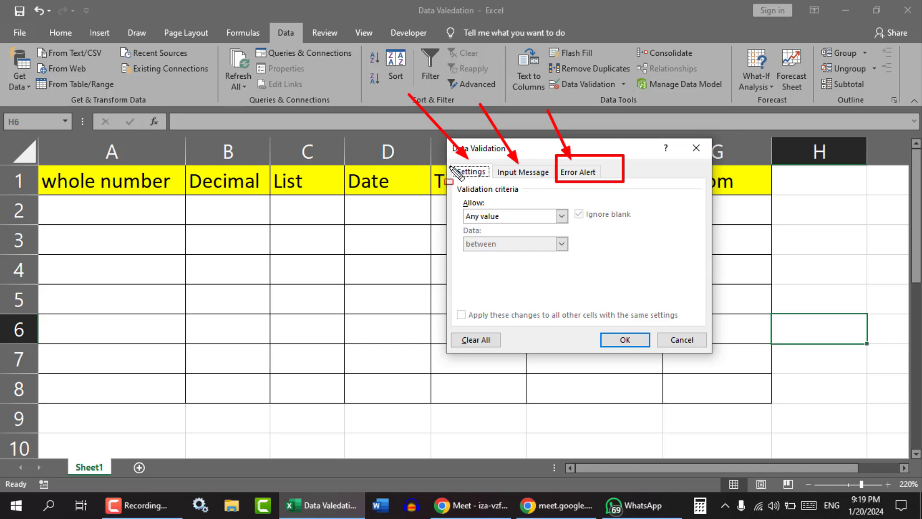
pyautogui.press('Escape')
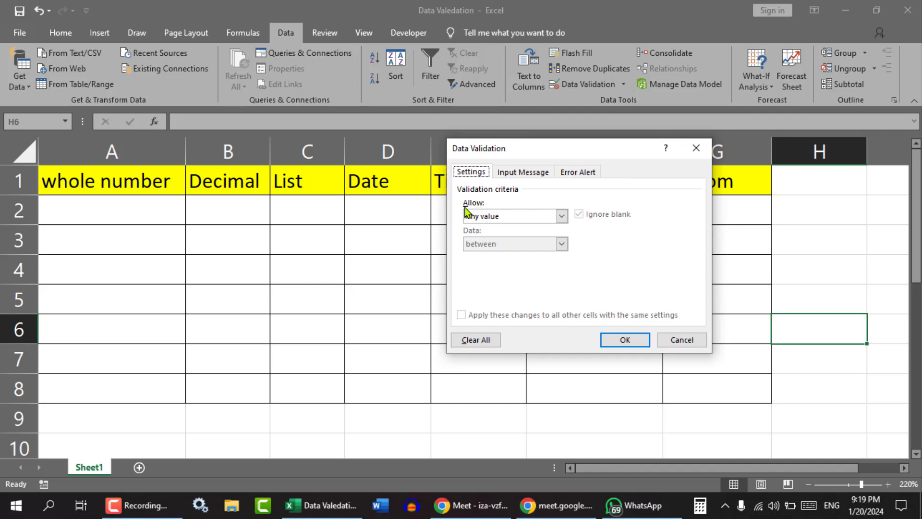
# Review the data types offered under the Allow criteria and close Data Validation without applying a rule.
pyautogui.click(562, 217)
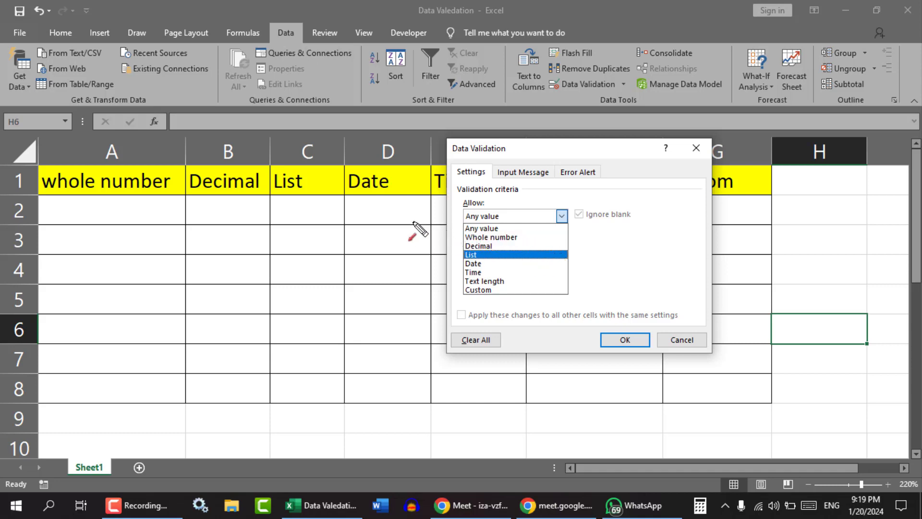
pyautogui.moveTo(412, 217)
pyautogui.mouseDown()
pyautogui.moveTo(459, 234)
pyautogui.moveTo(437, 241)
pyautogui.moveTo(458, 246)
pyautogui.moveTo(438, 251)
pyautogui.moveTo(459, 254)
pyautogui.moveTo(438, 260)
pyautogui.moveTo(462, 271)
pyautogui.moveTo(437, 278)
pyautogui.moveTo(460, 280)
pyautogui.moveTo(435, 290)
pyautogui.moveTo(456, 292)
pyautogui.mouseUp()
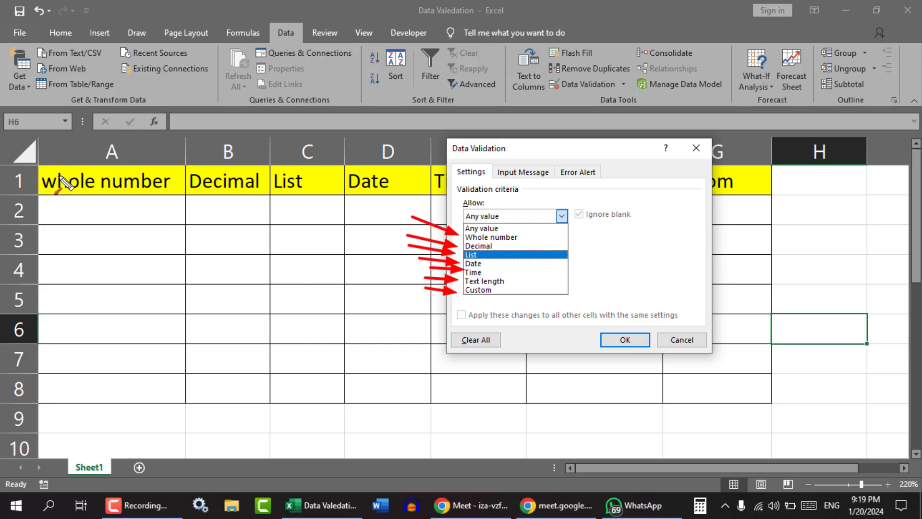
pyautogui.moveTo(49, 181); pyautogui.dragTo(700, 191)
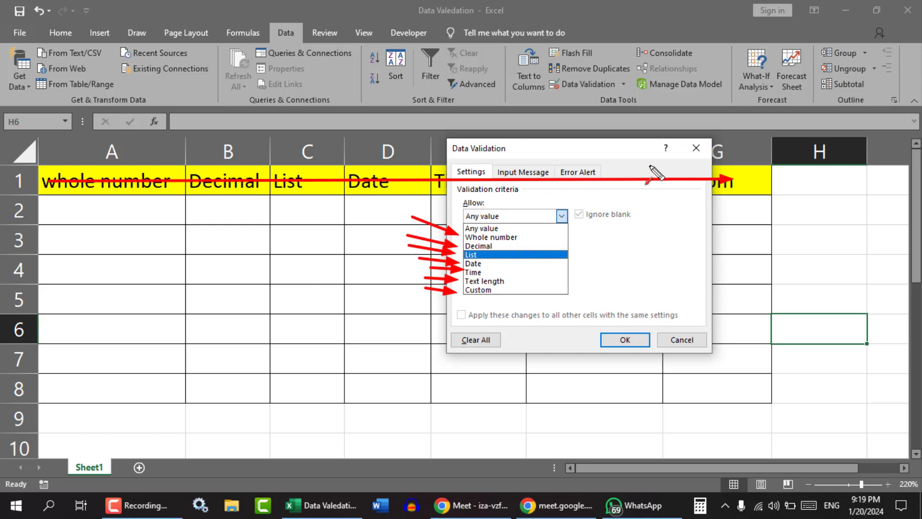
pyautogui.press('Escape')
pyautogui.moveTo(630, 152)
pyautogui.mouseDown()
pyautogui.moveTo(664, 224)
pyautogui.moveTo(758, 252)
pyautogui.mouseUp()
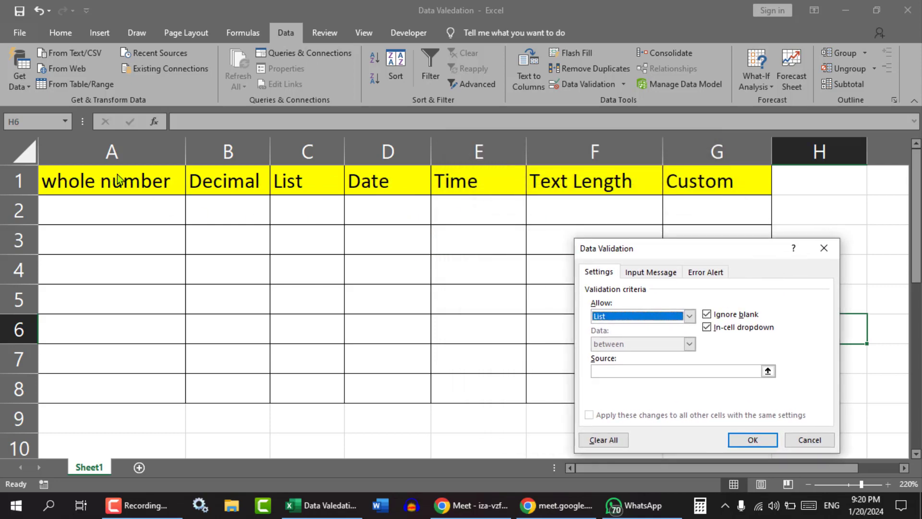
pyautogui.moveTo(694, 254); pyautogui.dragTo(691, 195)
pyautogui.click(685, 259)
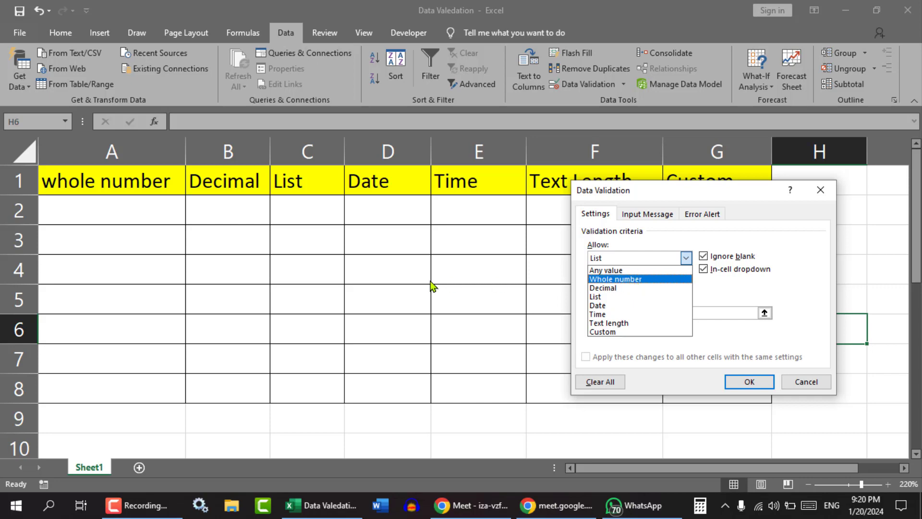
pyautogui.click(820, 189)
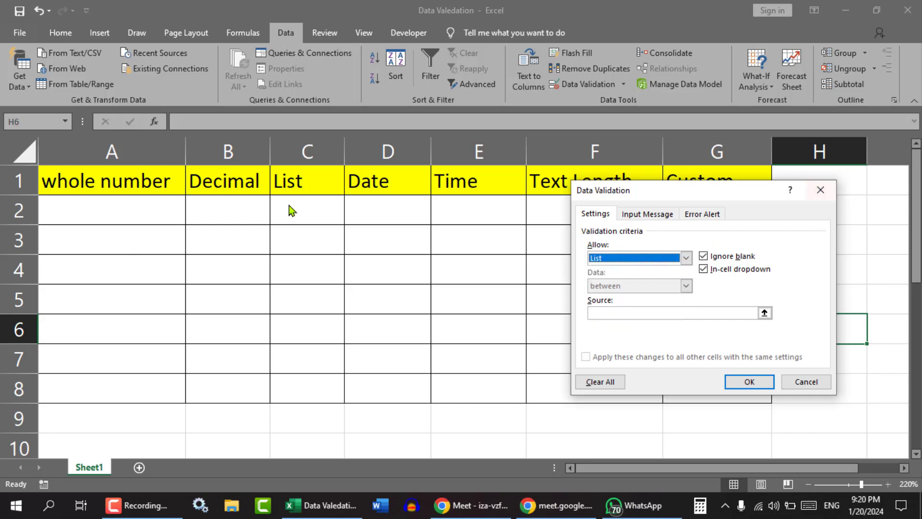
pyautogui.click(743, 382)
pyautogui.click(527, 236)
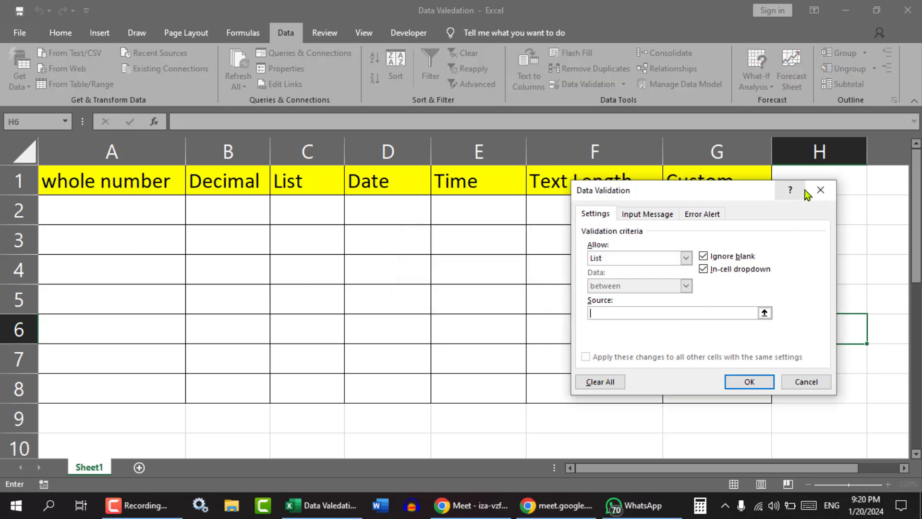
pyautogui.click(820, 190)
pyautogui.click(440, 322)
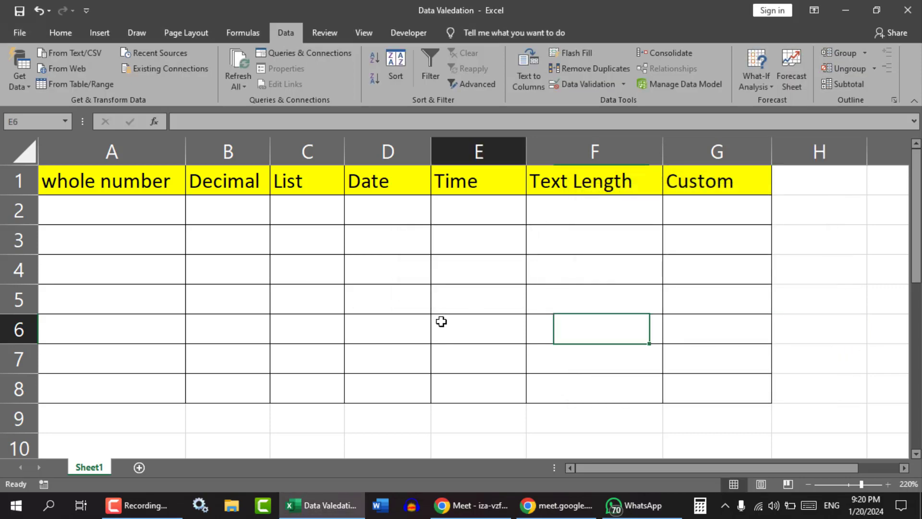
pyautogui.click(75, 208)
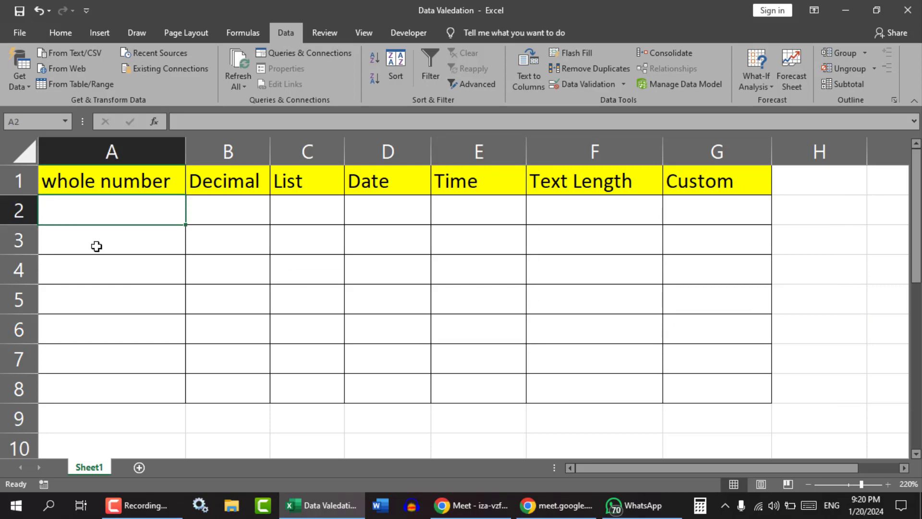
pyautogui.click(97, 244)
pyautogui.click(97, 219)
pyautogui.click(94, 241)
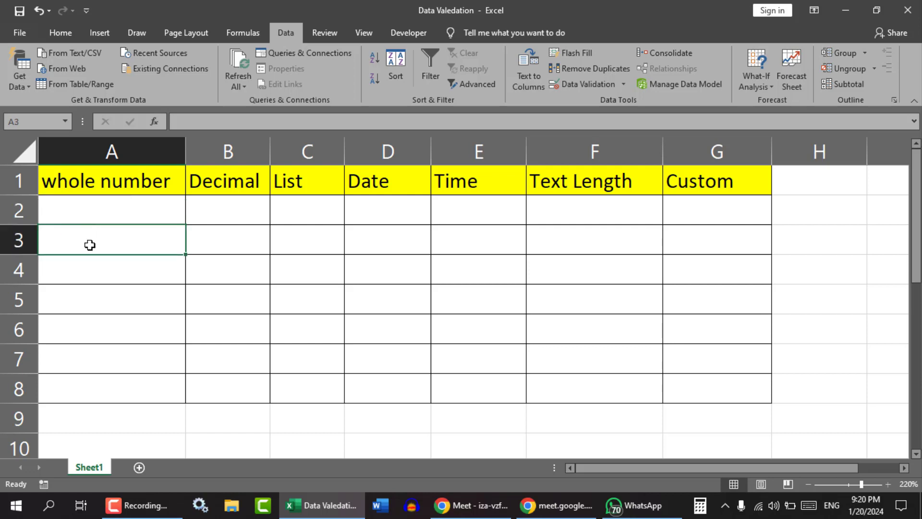
pyautogui.click(95, 267)
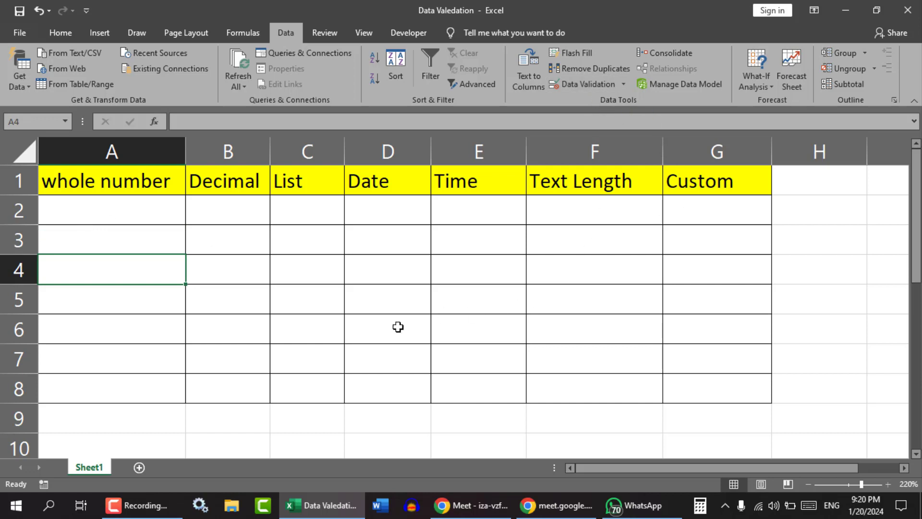
pyautogui.moveTo(123, 212); pyautogui.dragTo(119, 382)
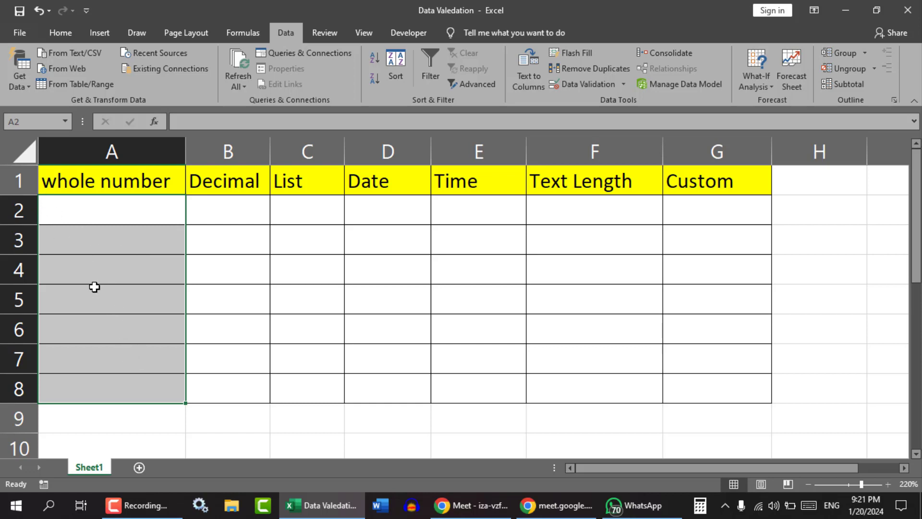
pyautogui.click(128, 207)
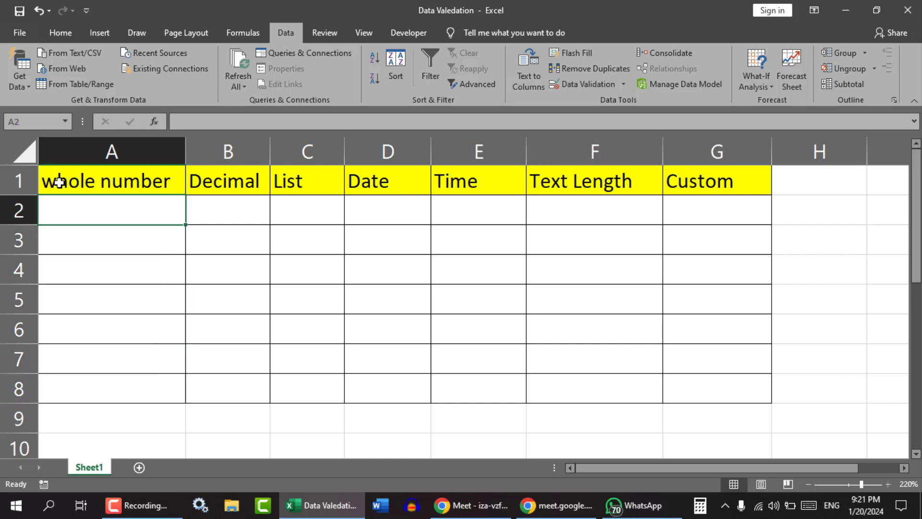
# Capitalize the first letter of the header in cell A1 so it reads "Whole number".
pyautogui.doubleClick(53, 179)
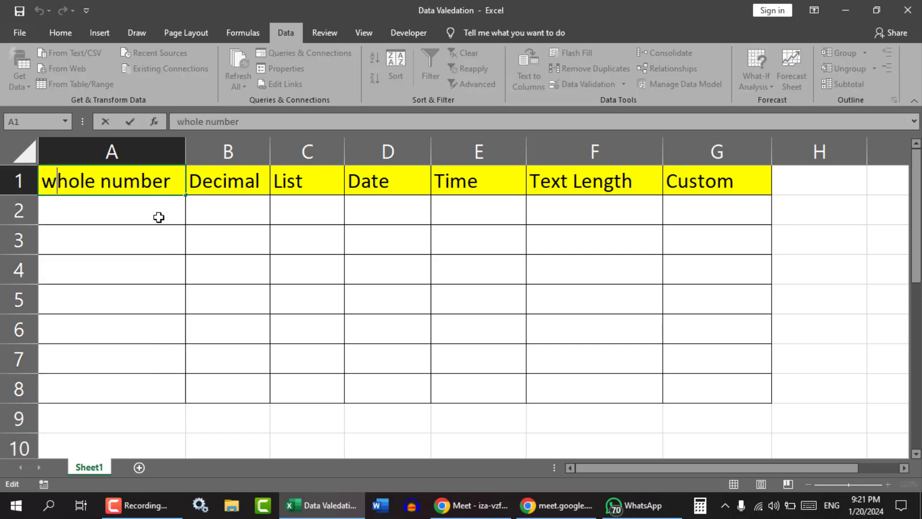
pyautogui.press('BackSpace')
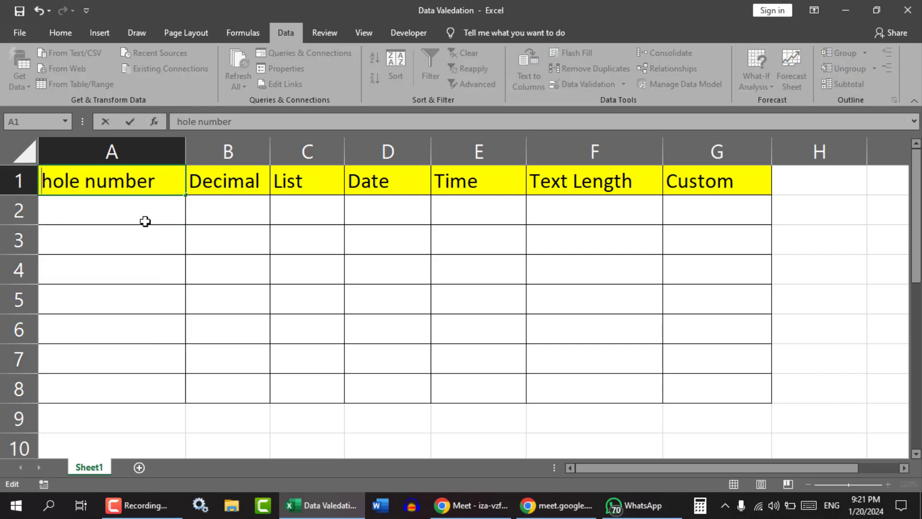
pyautogui.write('W')
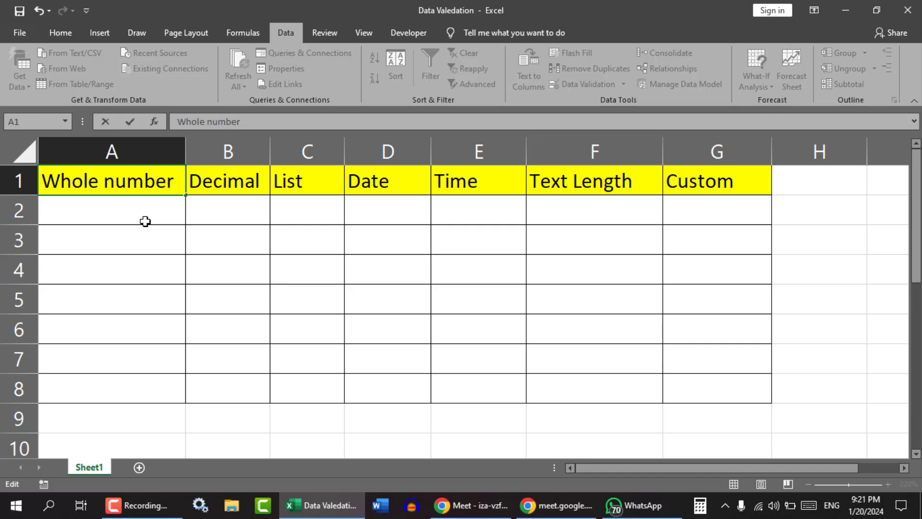
pyautogui.press('Return')
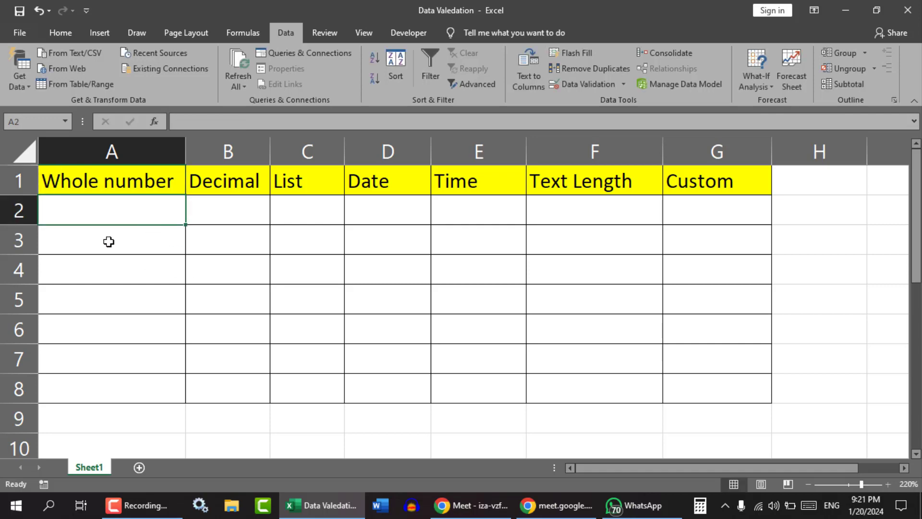
# Open Data Validation for cells A2:A8 and set the allowed type to Whole number.
pyautogui.click(99, 297)
pyautogui.click(117, 391)
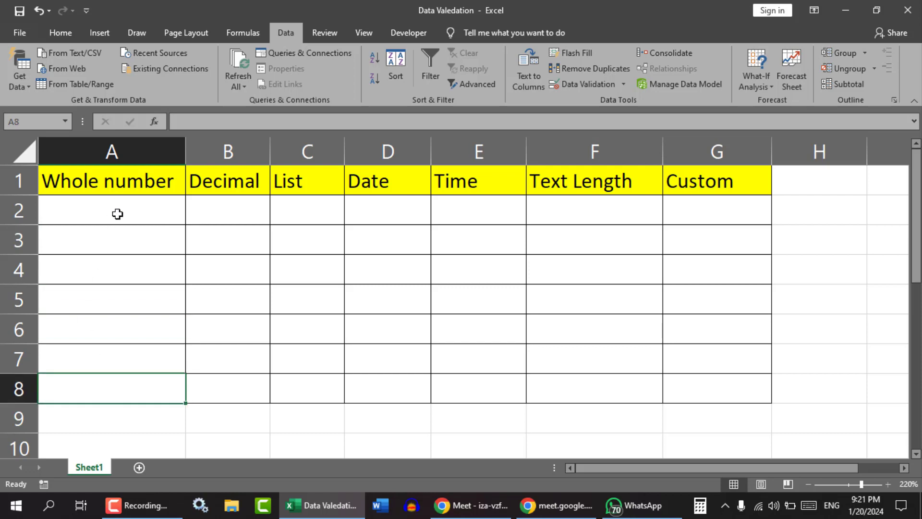
pyautogui.moveTo(117, 214); pyautogui.dragTo(109, 389)
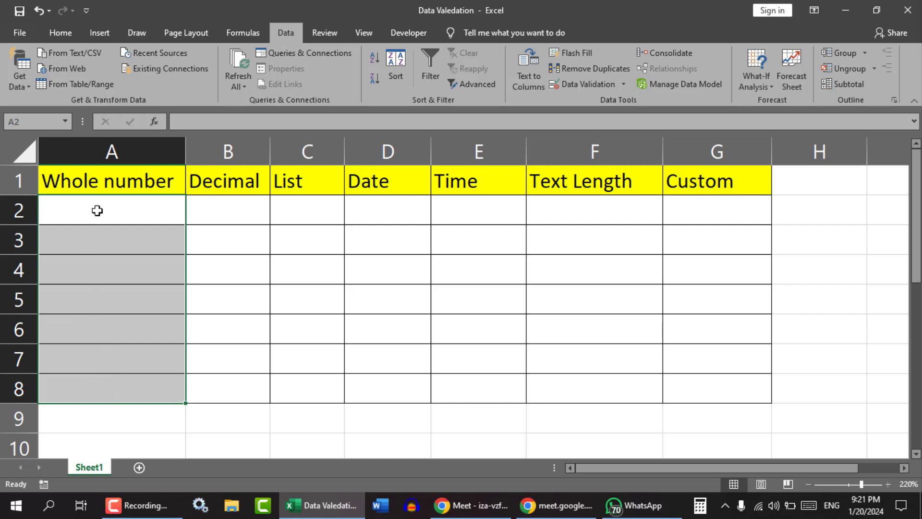
pyautogui.click(614, 87)
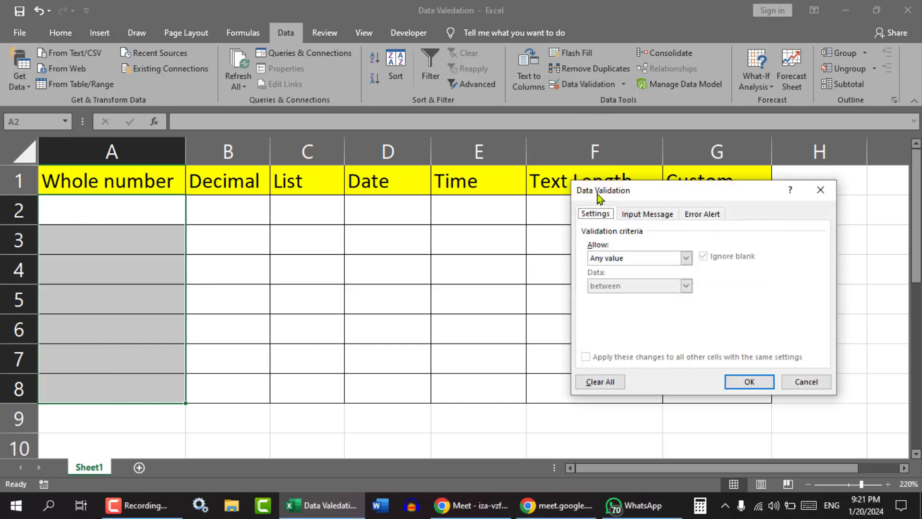
pyautogui.moveTo(613, 192); pyautogui.dragTo(353, 153)
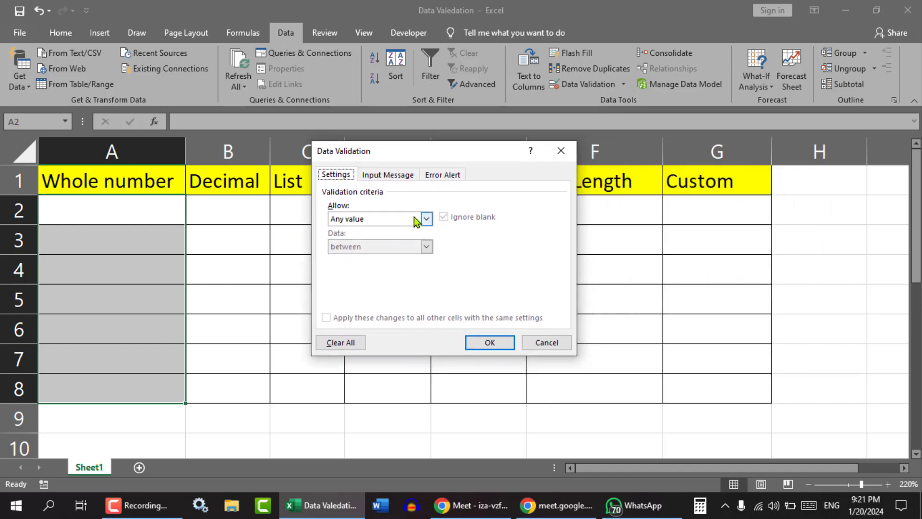
pyautogui.click(427, 219)
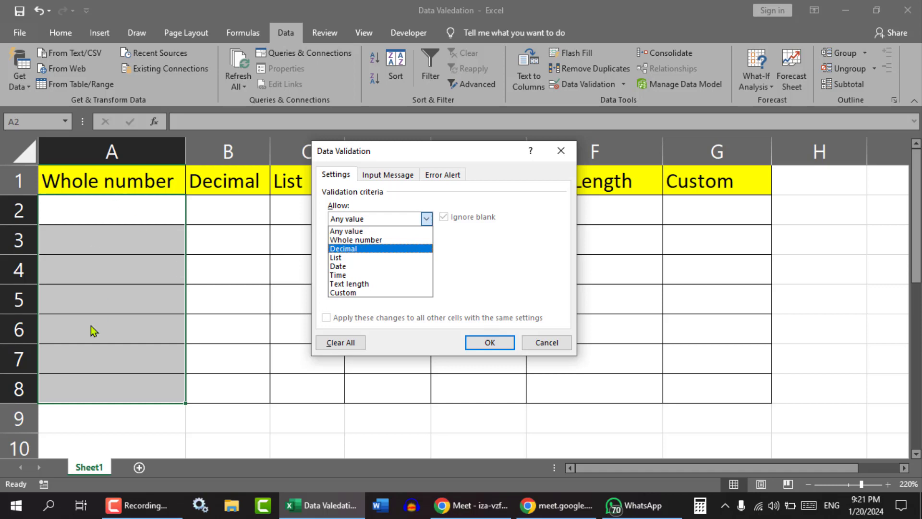
pyautogui.click(361, 240)
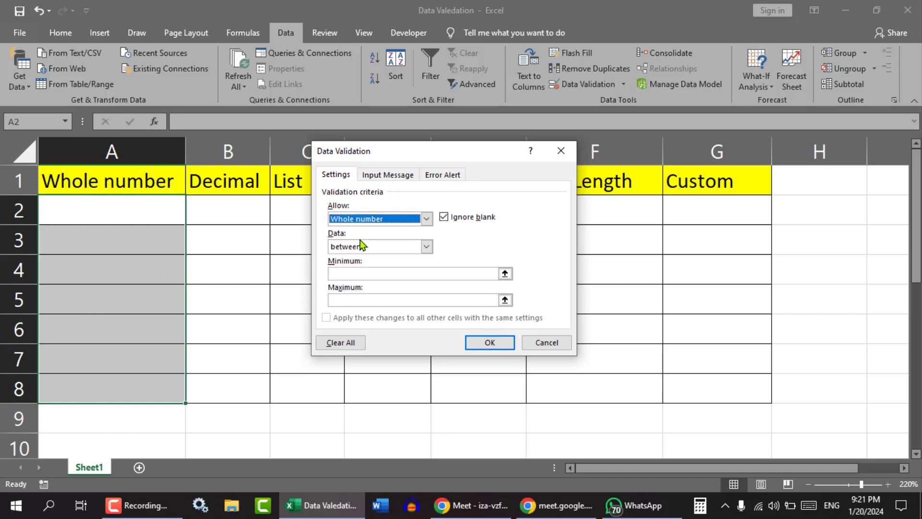
# Set the Data condition of the whole-number rule for A2:A8 to "not between".
pyautogui.moveTo(382, 144); pyautogui.dragTo(314, 111)
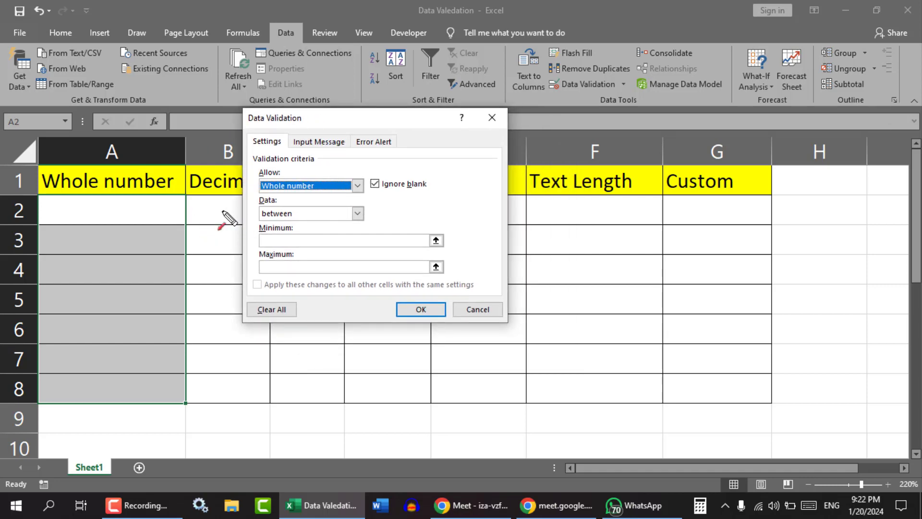
pyautogui.moveTo(208, 177); pyautogui.dragTo(257, 206)
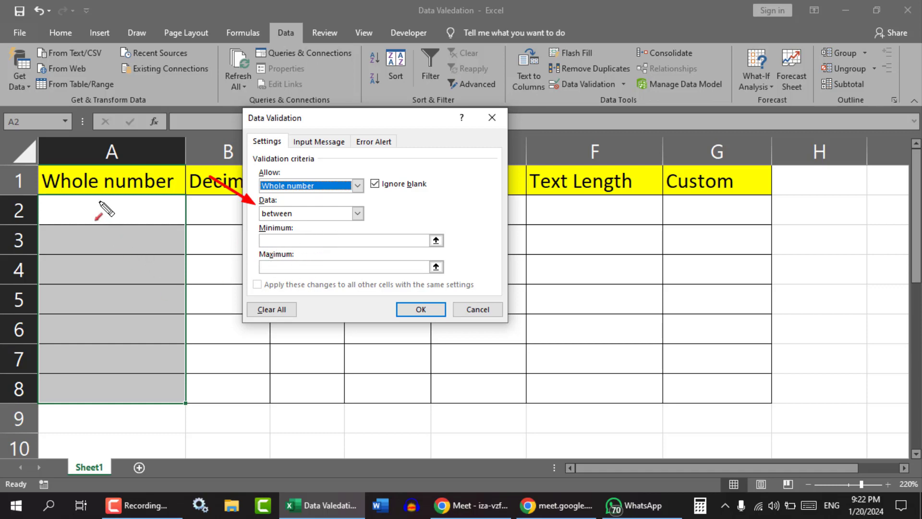
pyautogui.moveTo(92, 203); pyautogui.dragTo(99, 372)
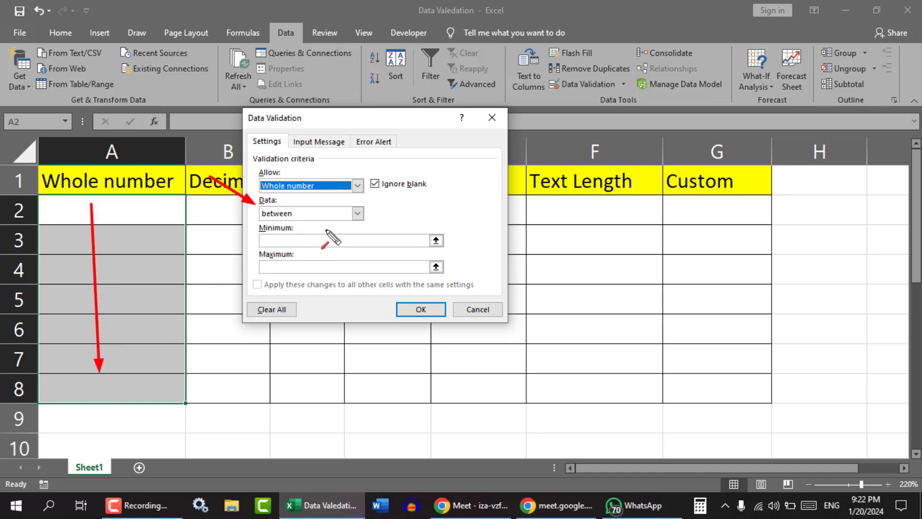
pyautogui.press('Escape')
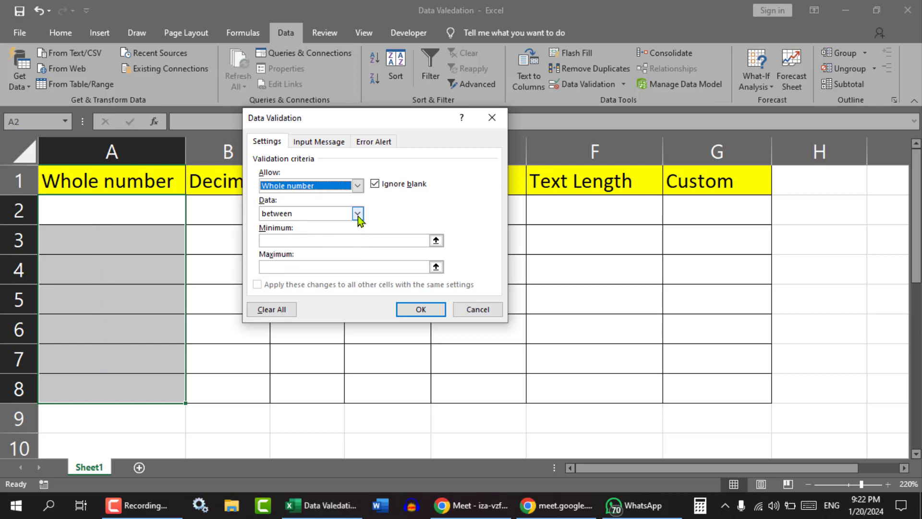
pyautogui.click(358, 214)
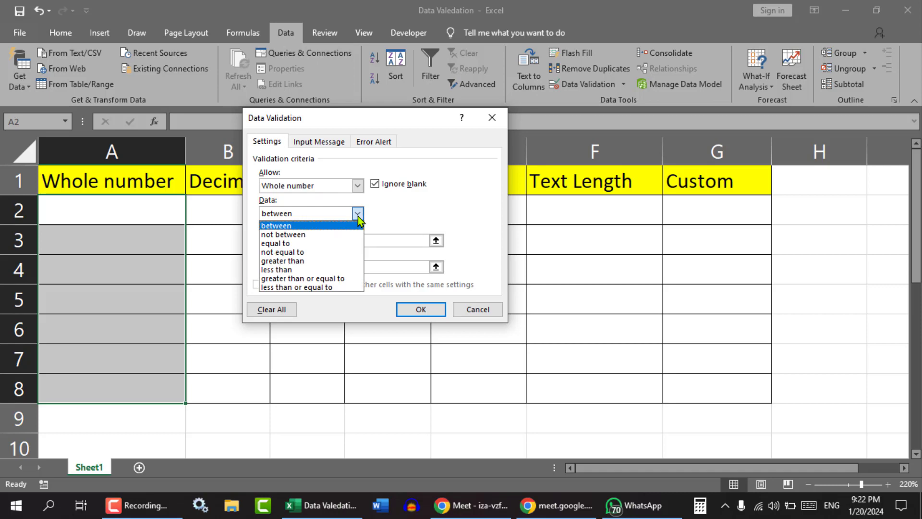
pyautogui.click(287, 234)
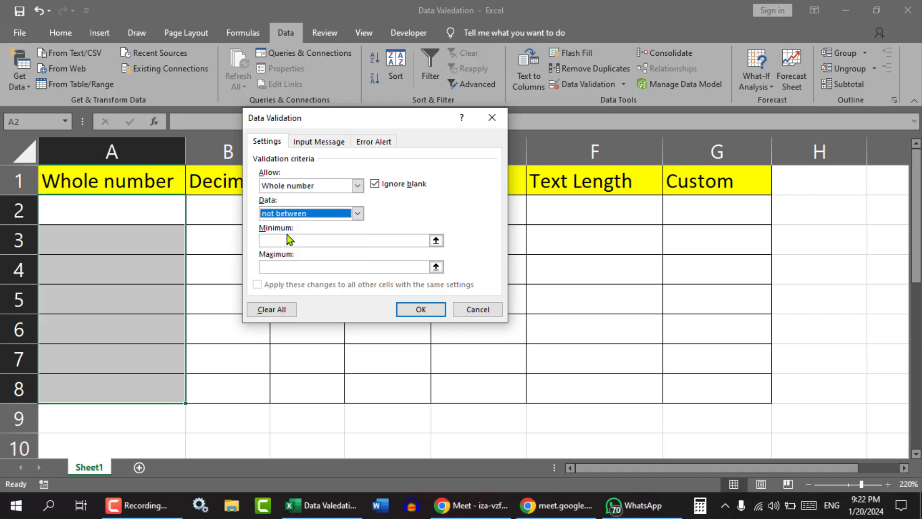
# Switch the Data condition of the whole-number rule to "equal to".
pyautogui.click(278, 239)
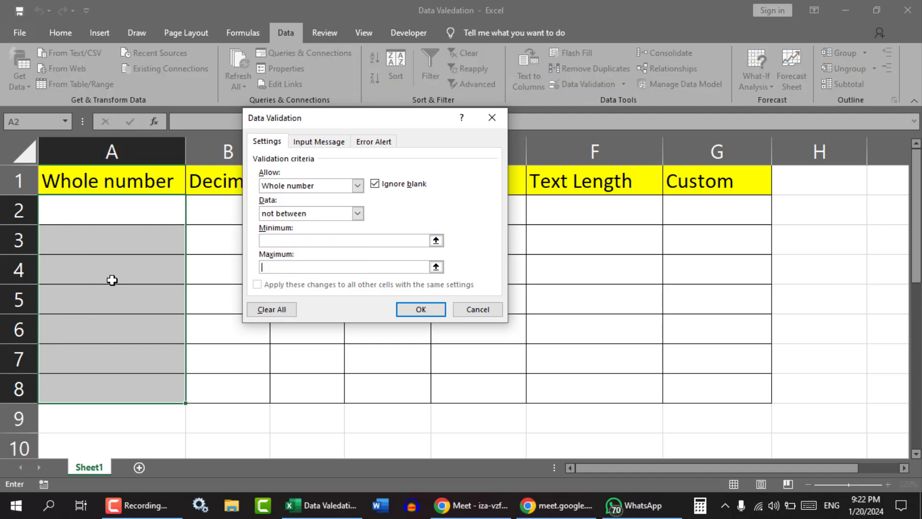
pyautogui.click(358, 214)
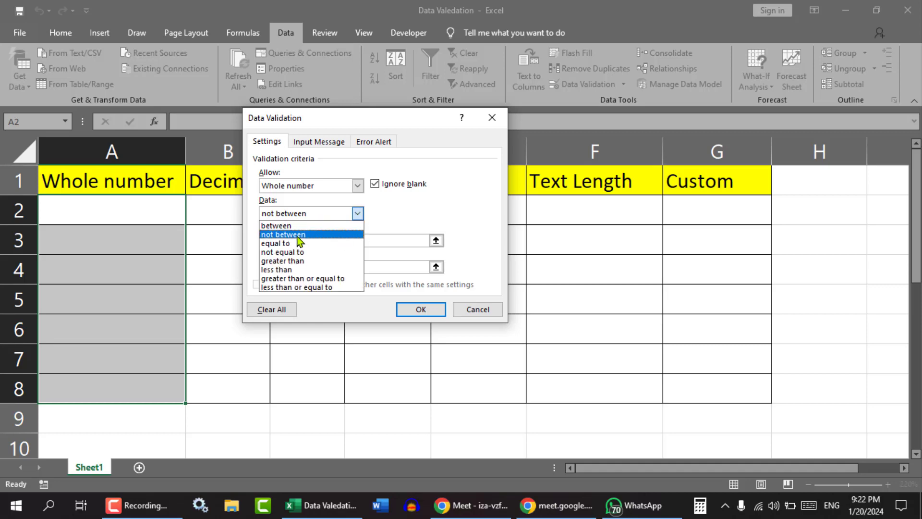
pyautogui.click(281, 242)
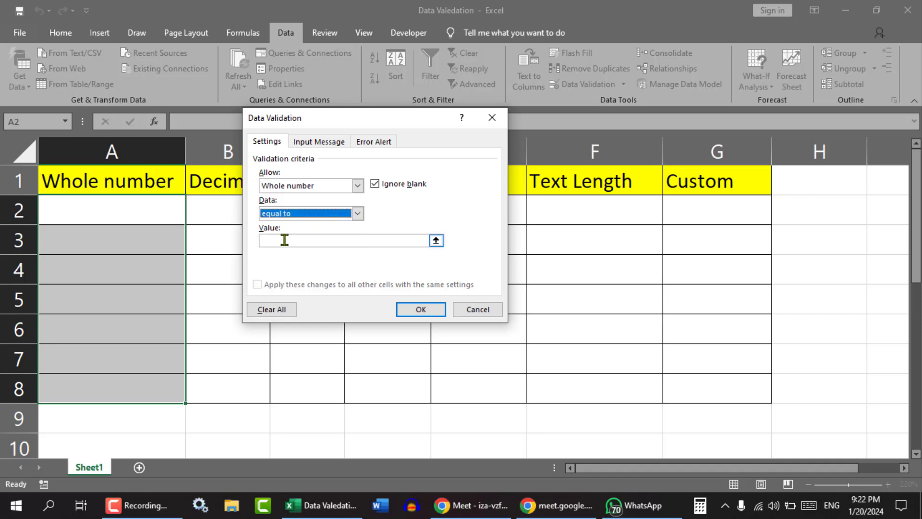
pyautogui.click(284, 240)
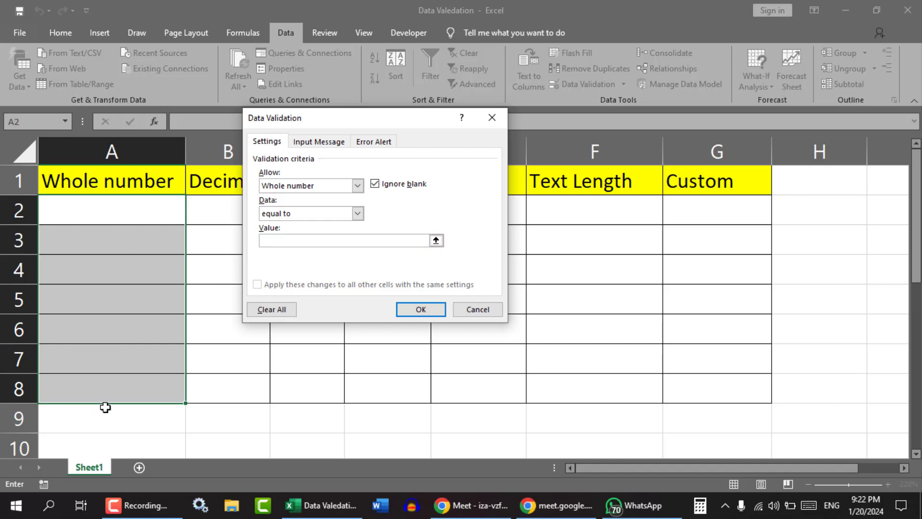
# Set the Data condition of the whole-number rule for A2:A8 to "between".
pyautogui.click(357, 215)
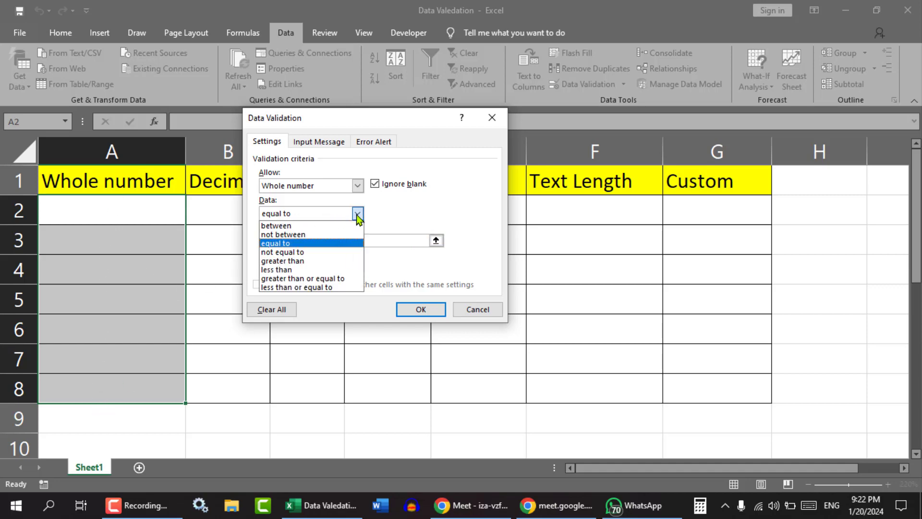
pyautogui.click(280, 226)
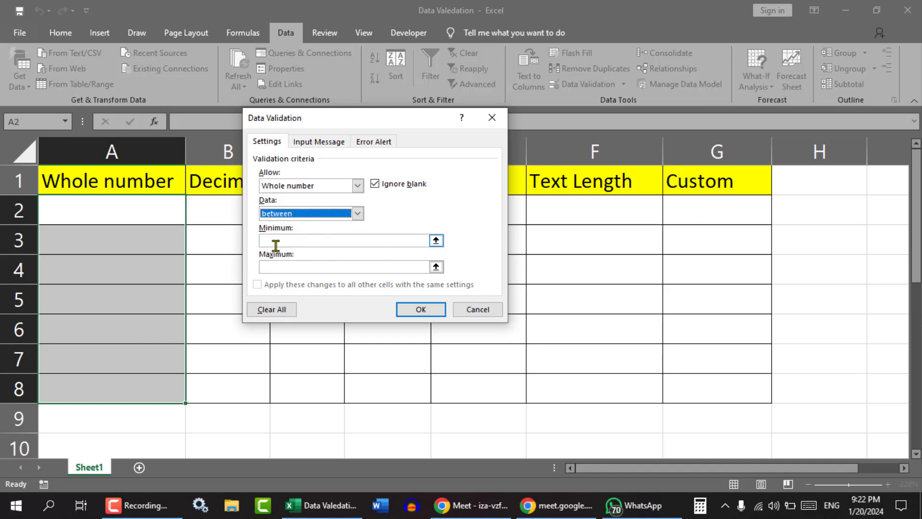
pyautogui.click(292, 241)
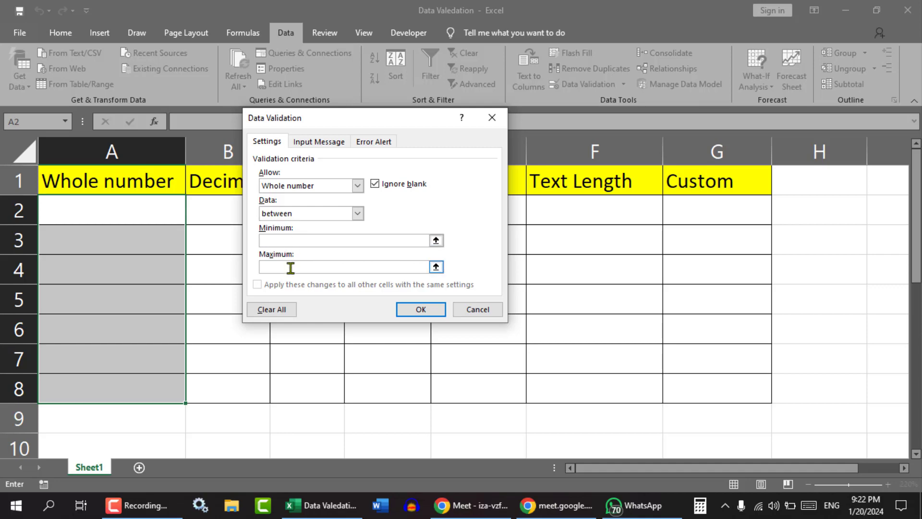
pyautogui.click(291, 268)
pyautogui.moveTo(98, 212); pyautogui.dragTo(105, 385)
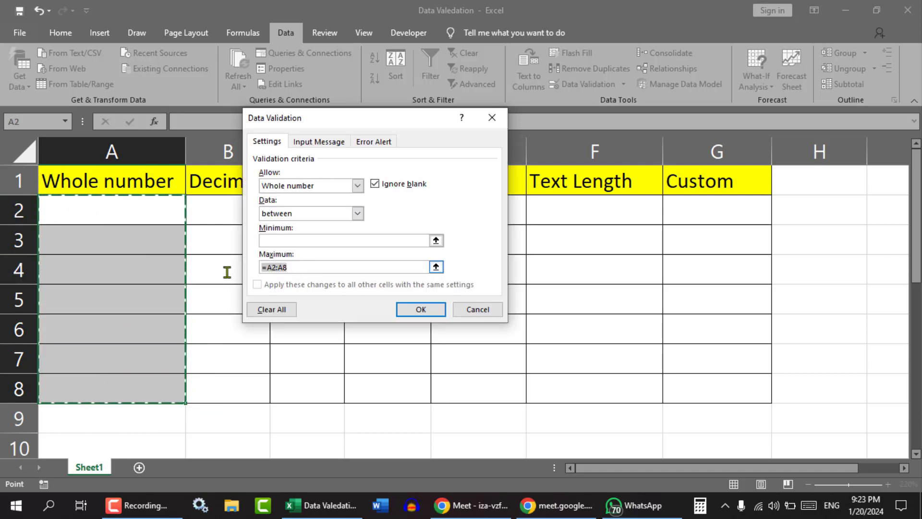
pyautogui.click(312, 270)
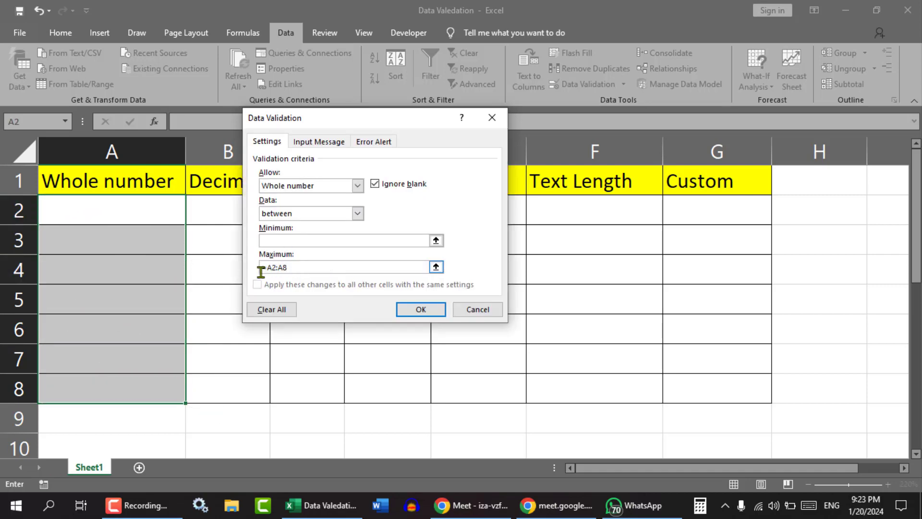
pyautogui.press('BackSpace')
pyautogui.press('BackSpace')
pyautogui.press('BackSpace')
# Set the whole-number rule's minimum to 100 and maximum to 1000, and apply it to A2:A8.
pyautogui.click(280, 241)
pyautogui.write('100')
pyautogui.click(283, 269)
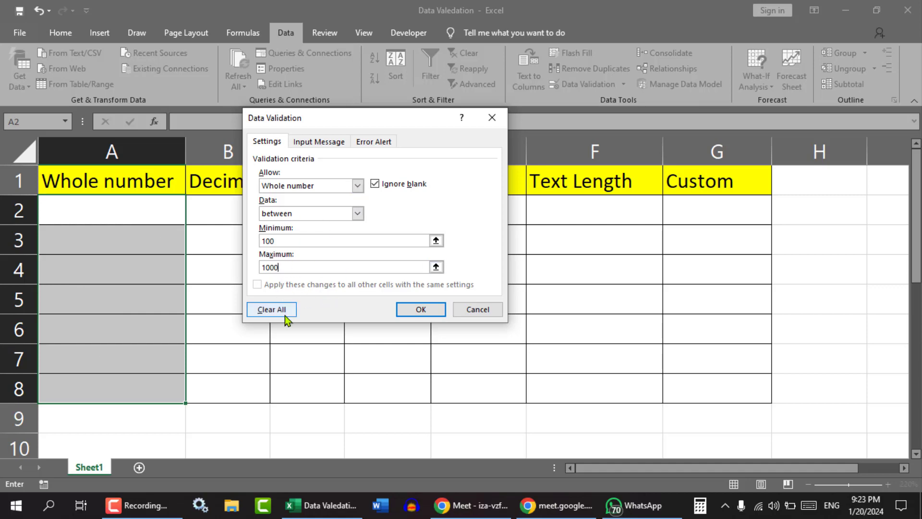
pyautogui.click(419, 309)
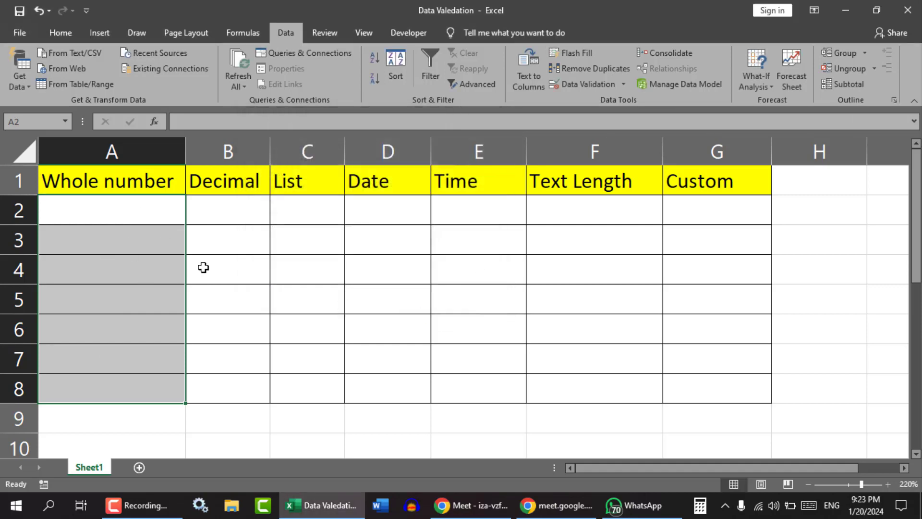
# Try to enter 99 in cell A3 to test the whole-number rule, and discard the entry.
pyautogui.click(116, 239)
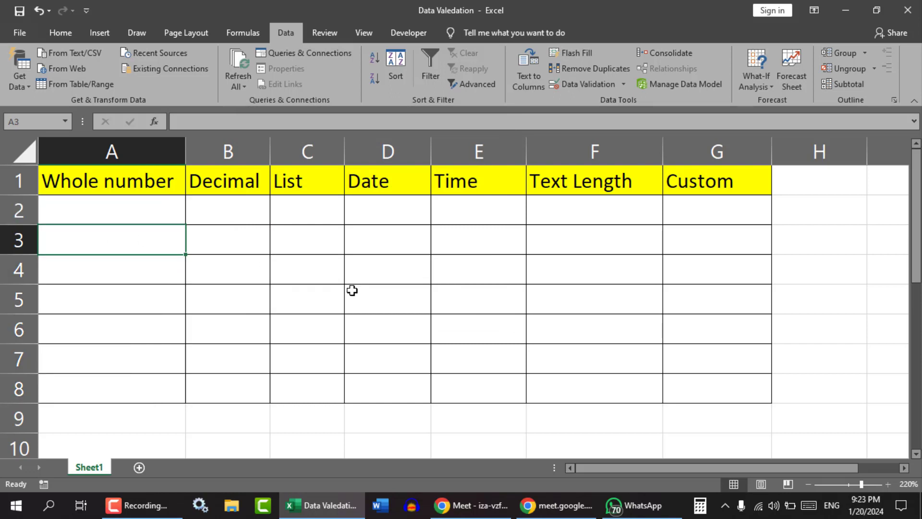
pyautogui.write('99')
pyautogui.press('Return')
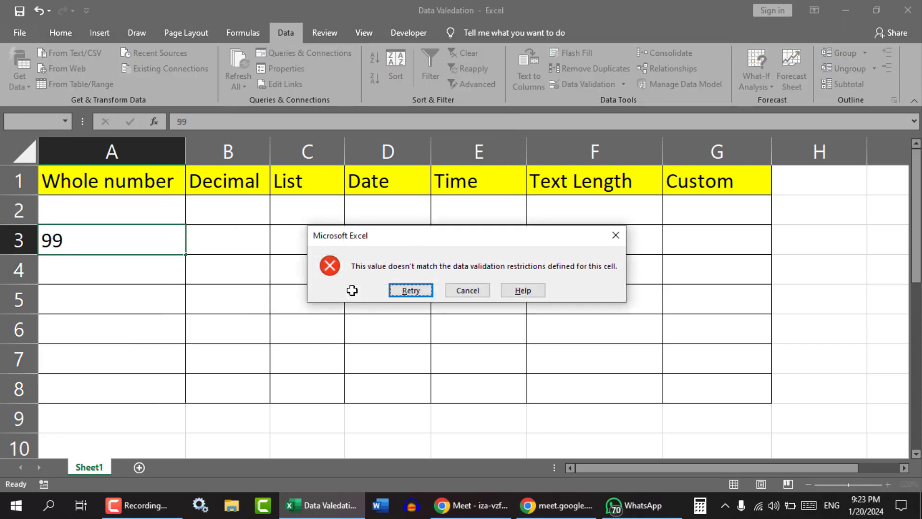
pyautogui.moveTo(448, 238); pyautogui.dragTo(353, 192)
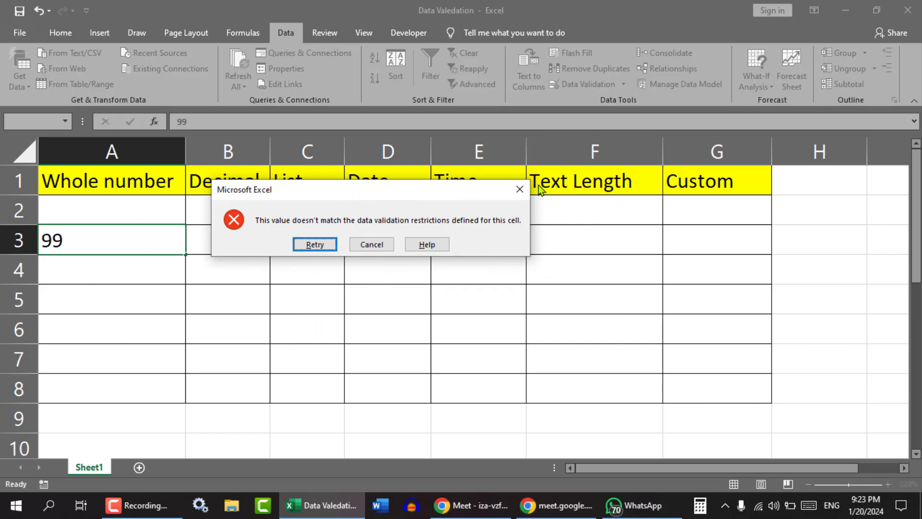
pyautogui.click(522, 192)
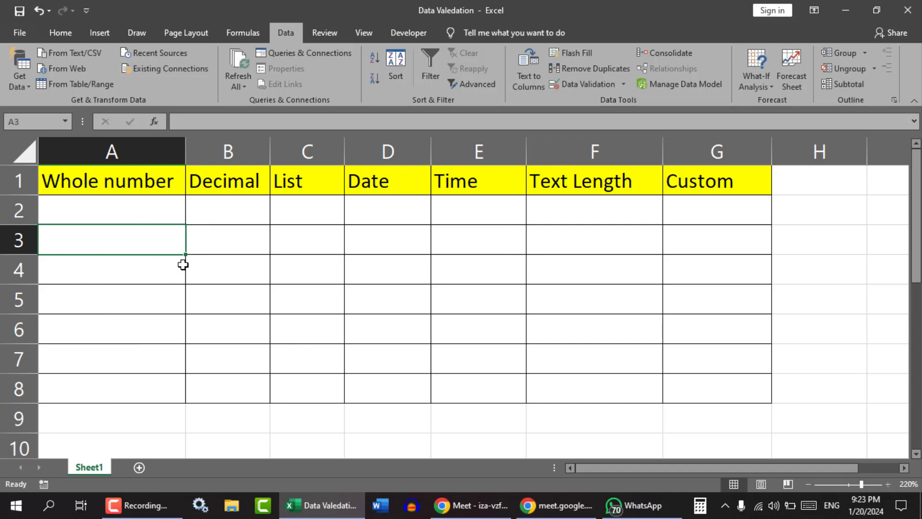
# Enter 101 in cell A3 as a test value for the whole-number rule.
pyautogui.write('1')
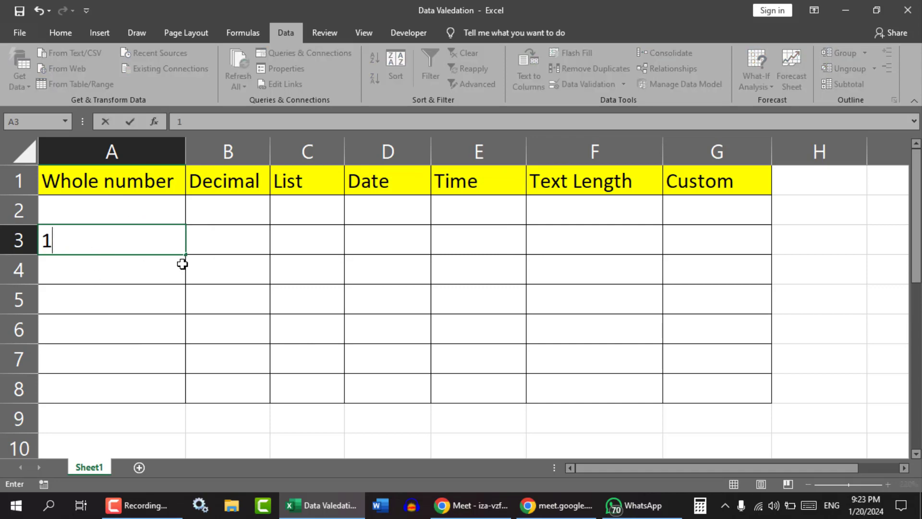
pyautogui.write('01')
pyautogui.press('Return')
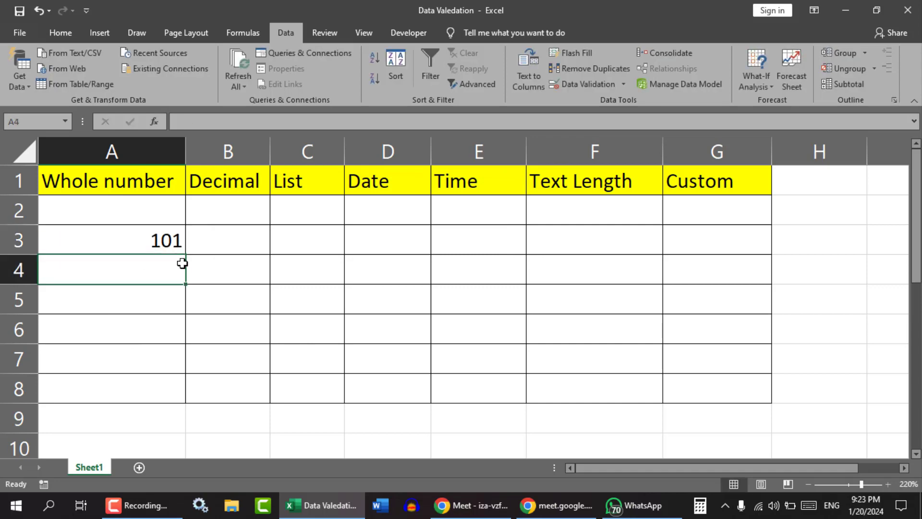
# Try to enter the decimal 101.1 in cell A4 to test the whole-number rule, and discard the entry.
pyautogui.write('101.1')
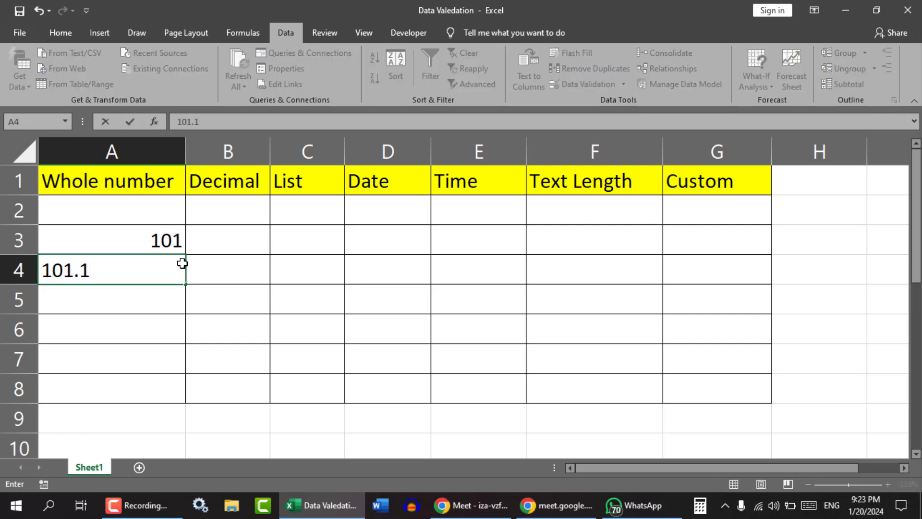
pyautogui.press('Return')
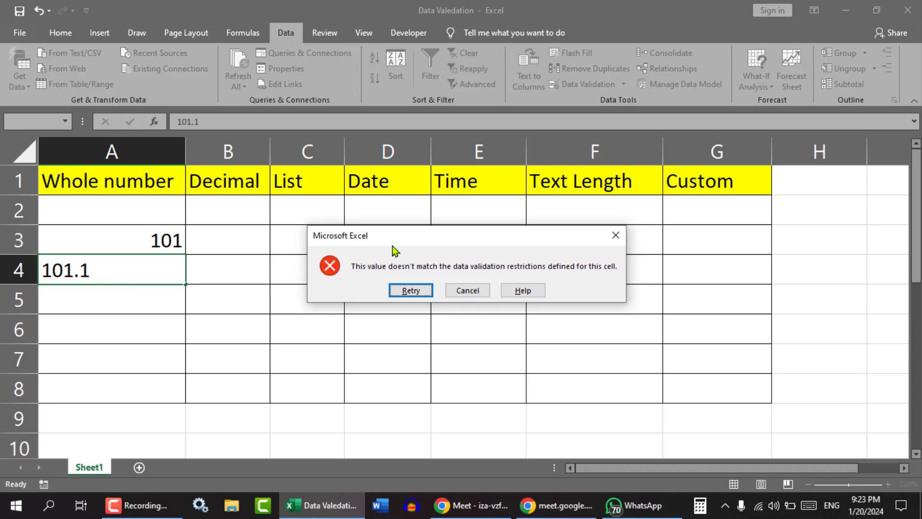
pyautogui.moveTo(455, 237); pyautogui.dragTo(441, 232)
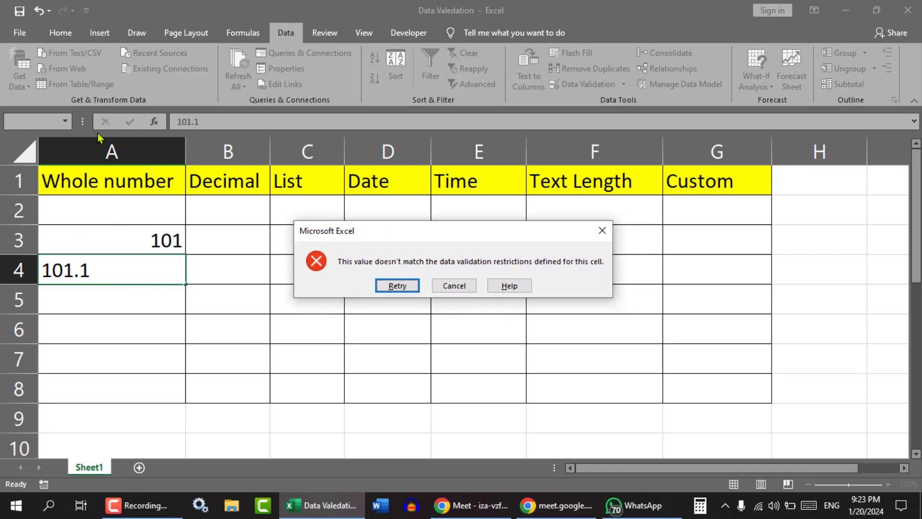
pyautogui.click(603, 230)
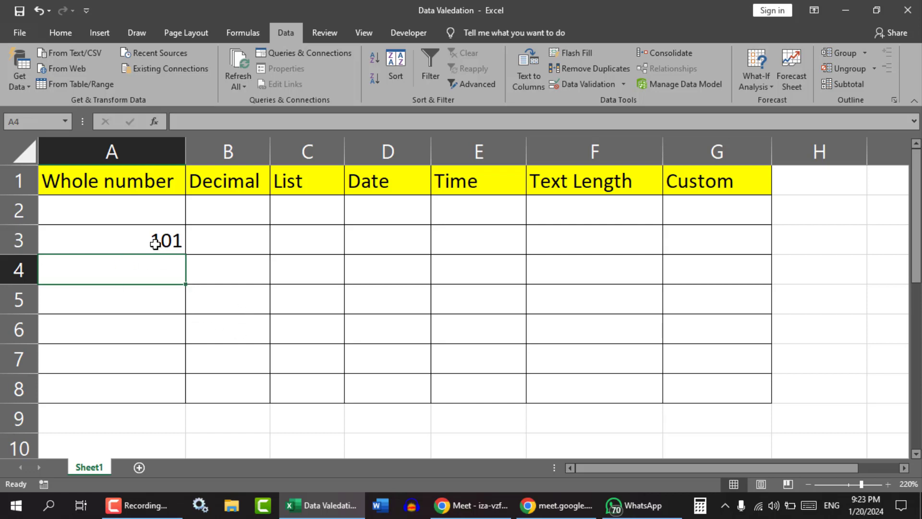
# Widen column B, headed Decimal, slightly.
pyautogui.click(238, 207)
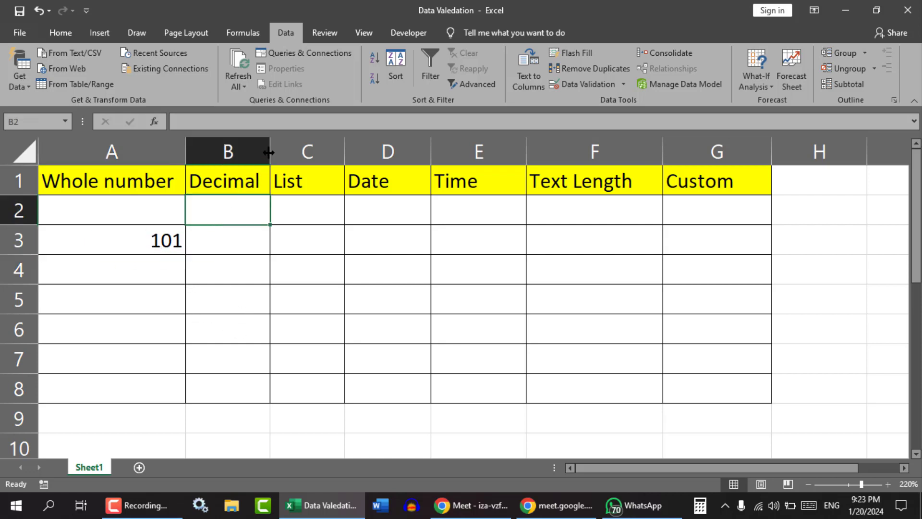
pyautogui.moveTo(269, 152); pyautogui.dragTo(281, 153)
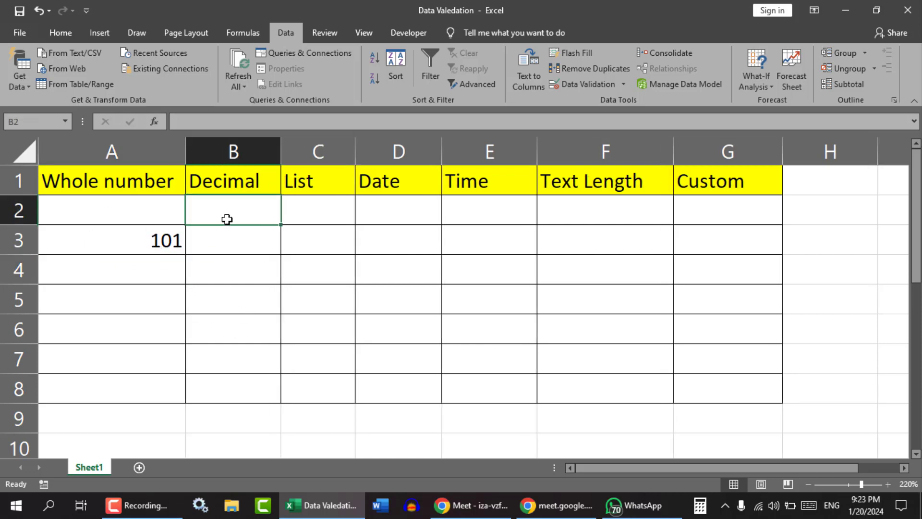
pyautogui.moveTo(226, 218); pyautogui.dragTo(222, 379)
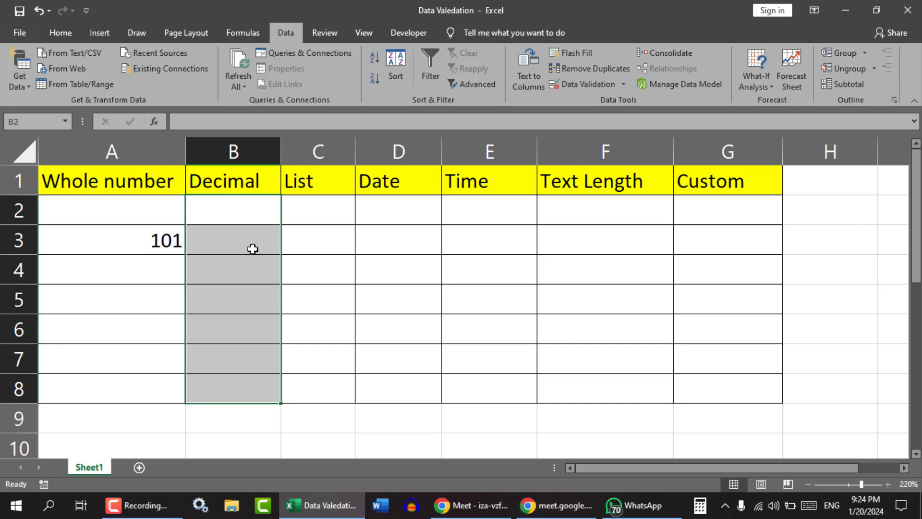
pyautogui.moveTo(241, 215); pyautogui.dragTo(249, 387)
pyautogui.click(239, 210)
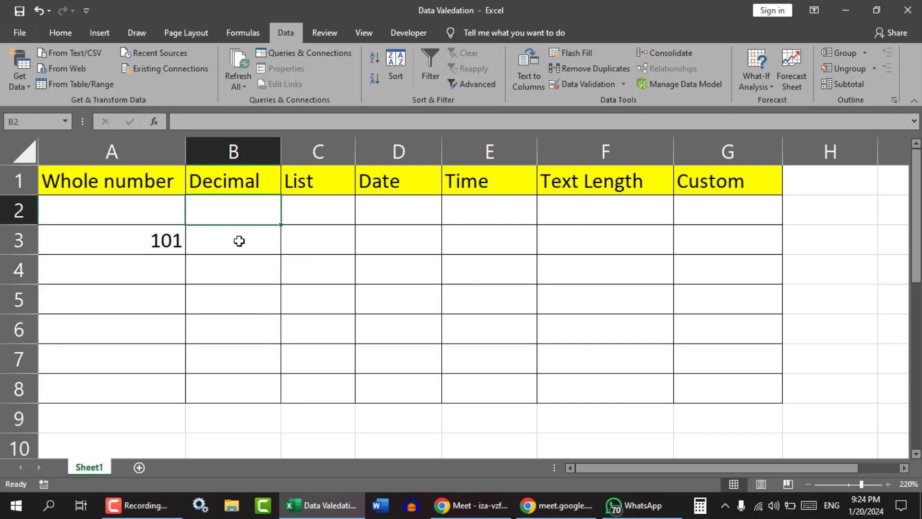
pyautogui.press('Down')
pyautogui.press('Left')
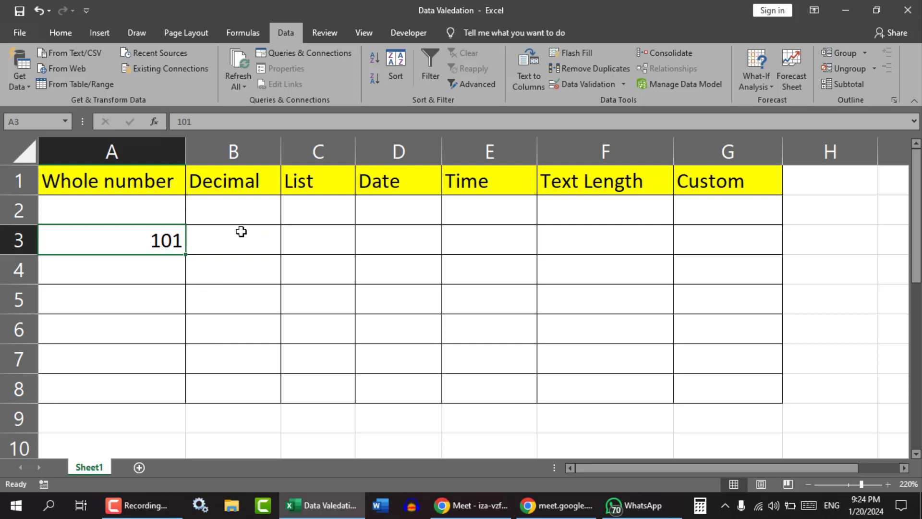
# Open Data Validation for cells B2:B8, set the allowed type to Decimal and keep the Data condition "between".
pyautogui.moveTo(242, 206); pyautogui.dragTo(243, 383)
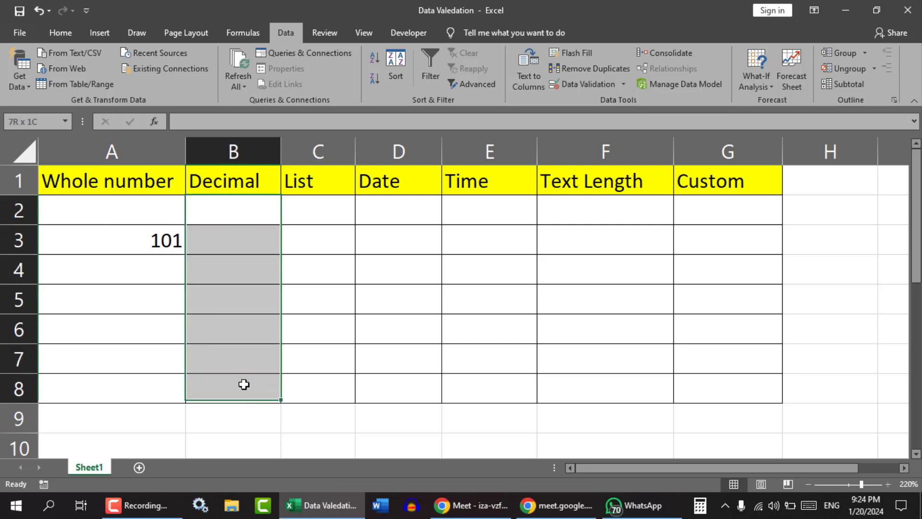
pyautogui.click(600, 82)
pyautogui.click(357, 186)
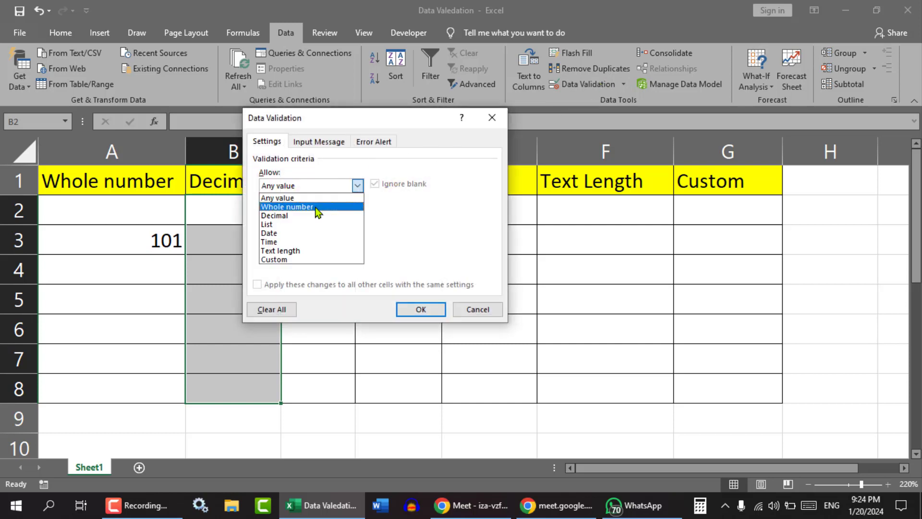
pyautogui.click(281, 217)
pyautogui.moveTo(316, 120); pyautogui.dragTo(465, 113)
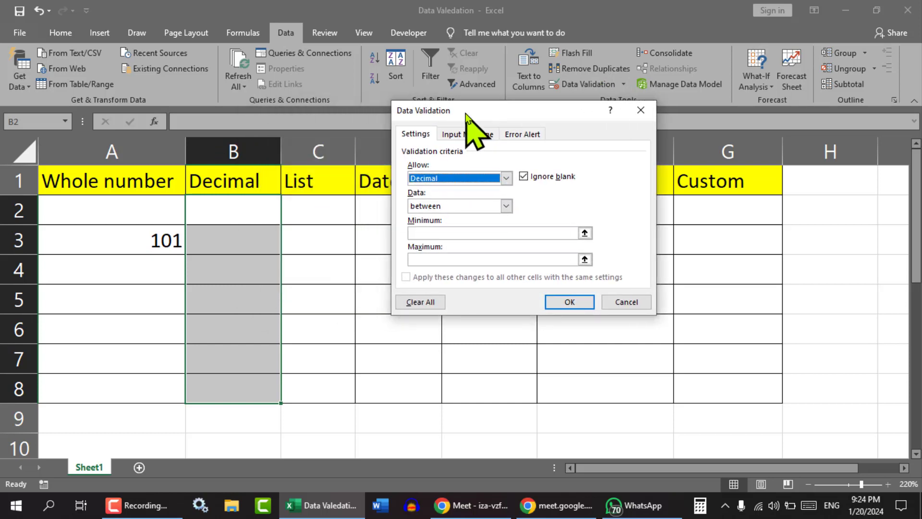
pyautogui.click(505, 206)
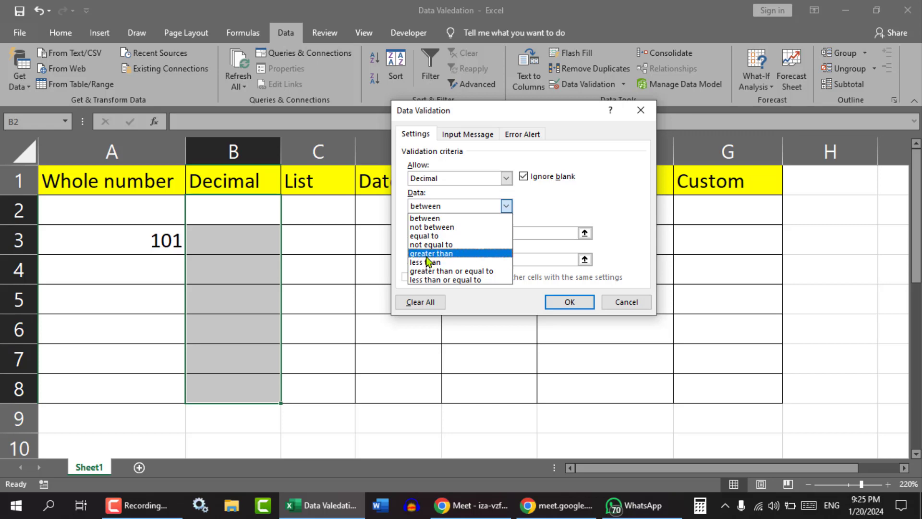
pyautogui.click(421, 219)
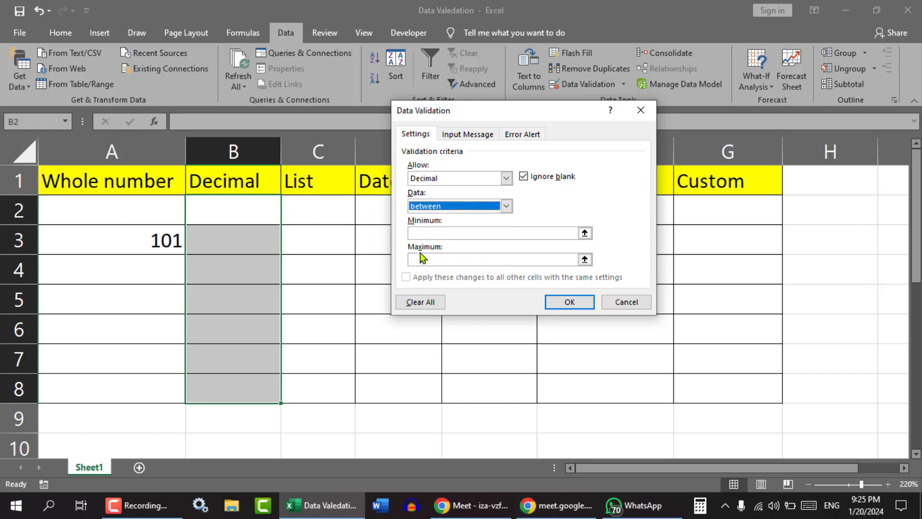
# Enter the minimum and maximum of the decimal rule and apply it to B2:B8.
pyautogui.click(427, 234)
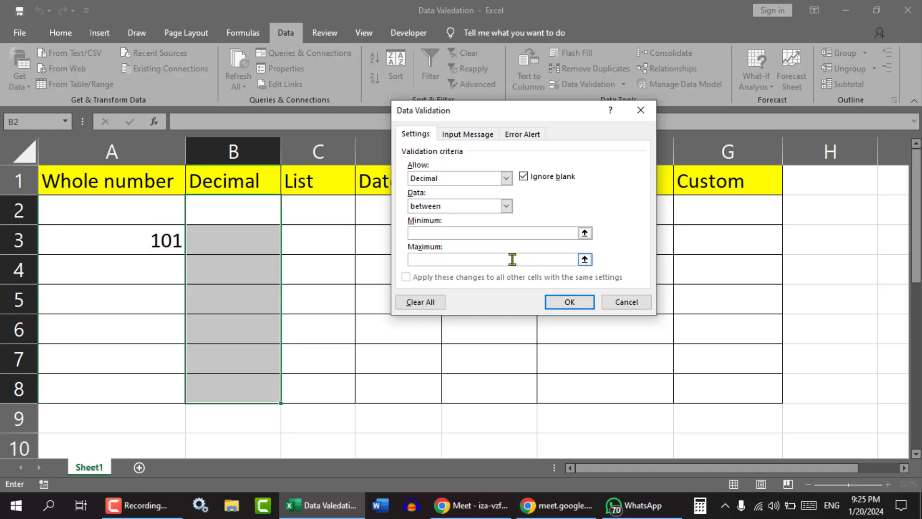
pyautogui.click(457, 259)
pyautogui.click(565, 303)
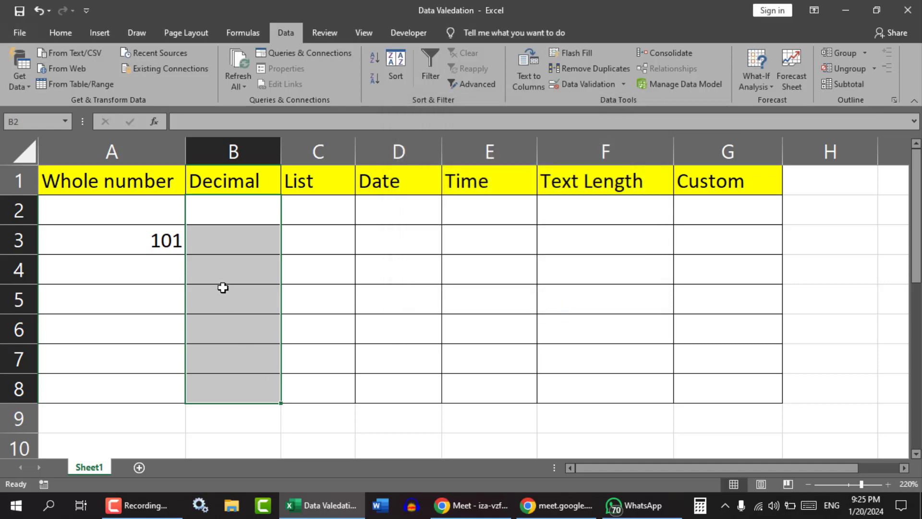
# Enter 11 in cell B2 as a test value for the decimal rule.
pyautogui.click(223, 214)
pyautogui.write('1')
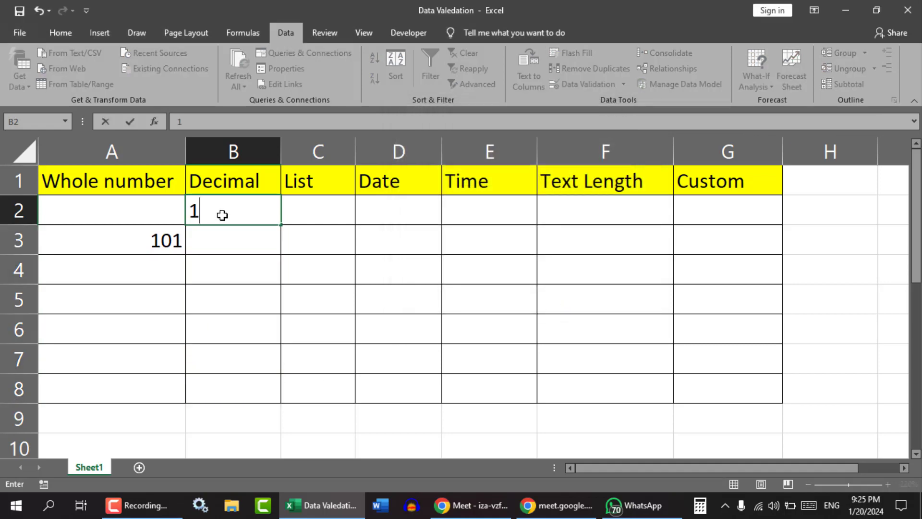
pyautogui.write('1')
pyautogui.press('Return')
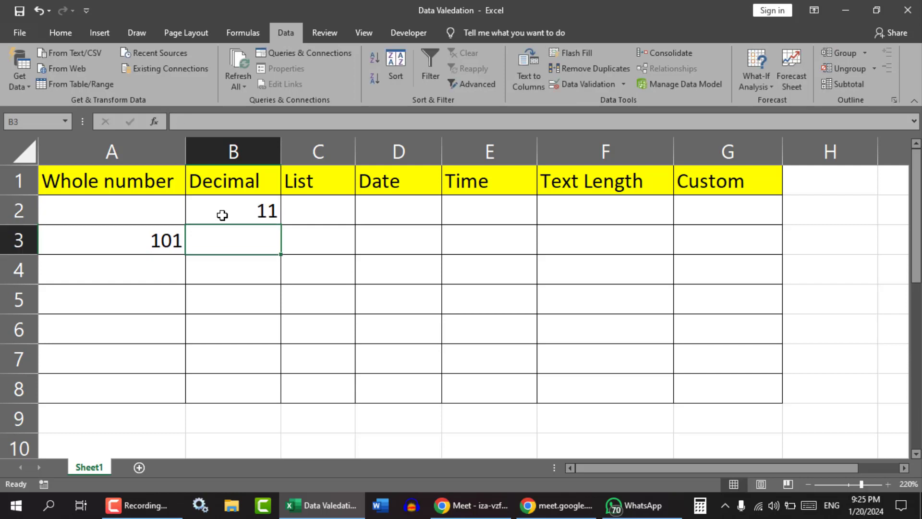
# Enter 11.5 in cell B3 as a test value for the decimal rule.
pyautogui.write('11.')
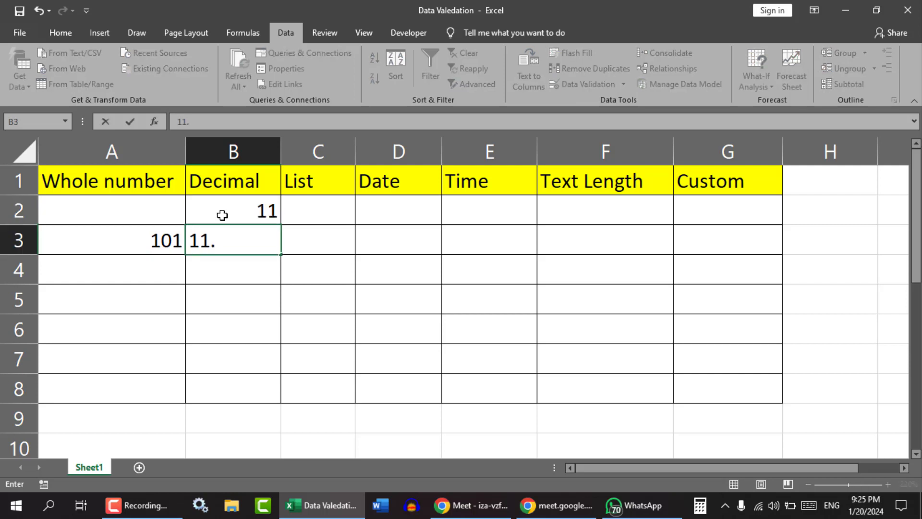
pyautogui.write('5')
pyautogui.press('Return')
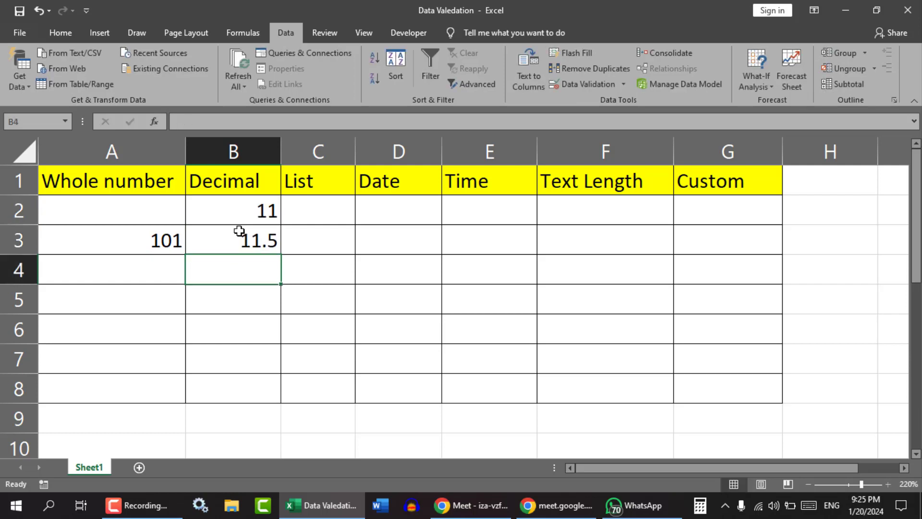
pyautogui.click(240, 239)
pyautogui.moveTo(233, 212); pyautogui.dragTo(232, 395)
# Try to enter 105.5 in cell A4 to test the whole-number rule, and dismiss the entry.
pyautogui.click(111, 271)
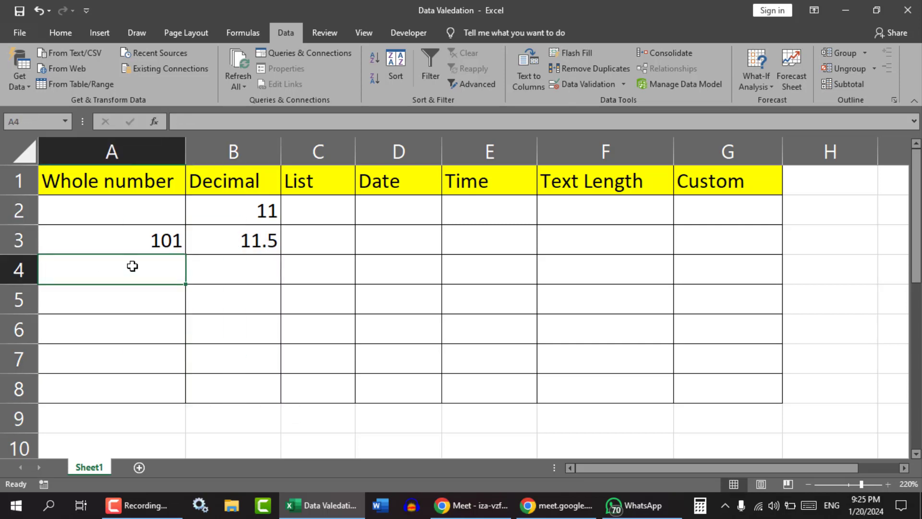
pyautogui.write('1')
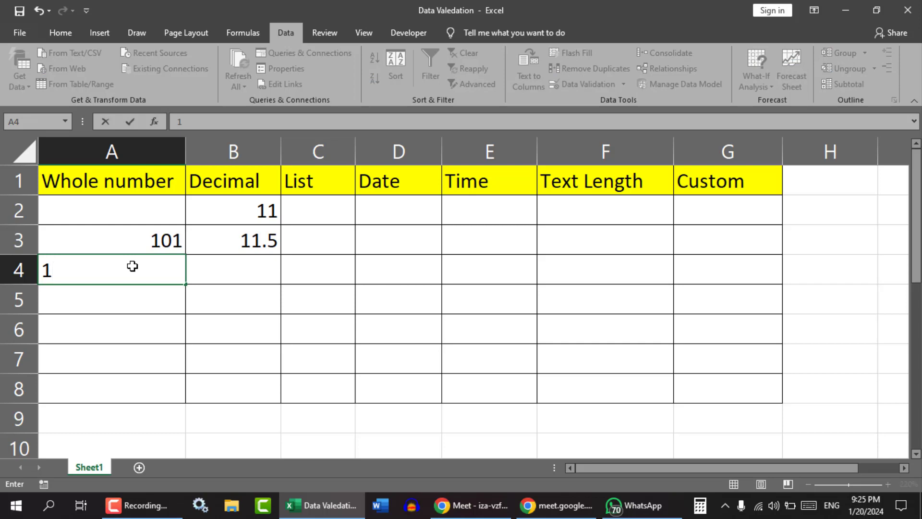
pyautogui.write('05.5')
pyautogui.press('Return')
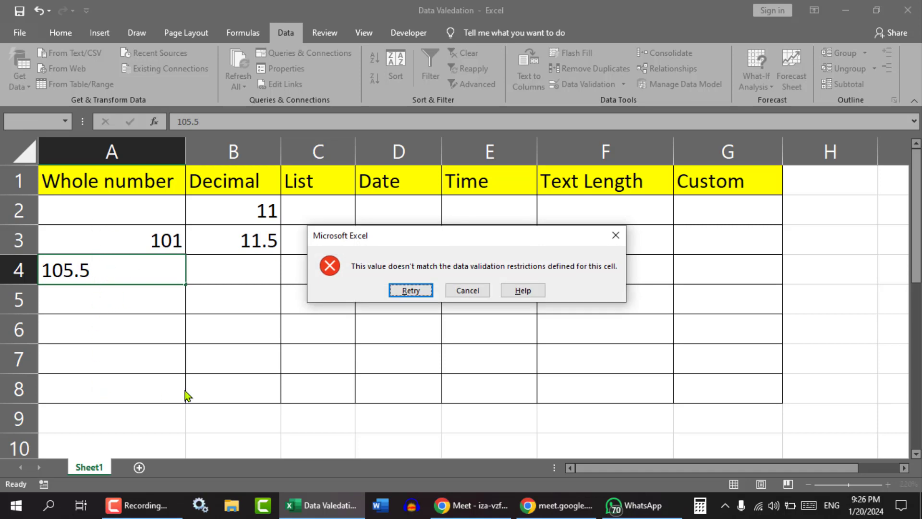
pyautogui.click(615, 236)
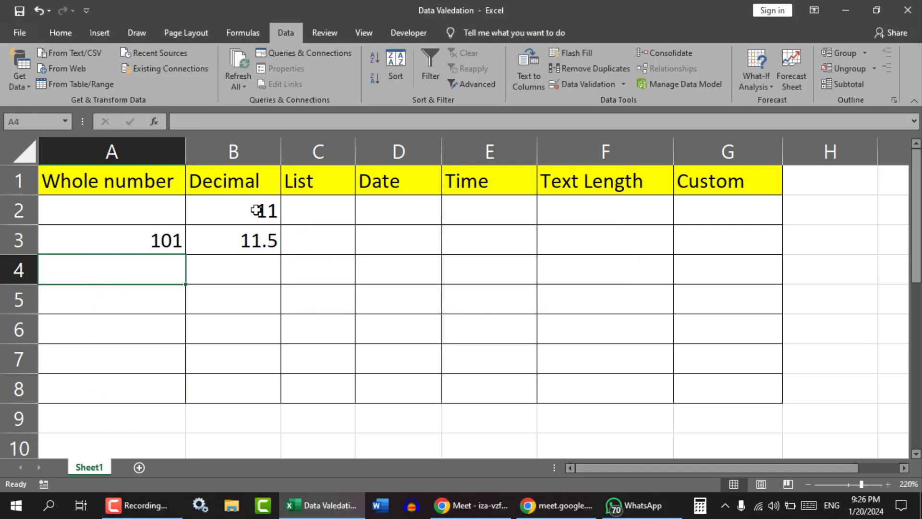
# Review the allowed validation types for B2:B8 in Data Validation and close it without changes.
pyautogui.moveTo(255, 210); pyautogui.dragTo(224, 388)
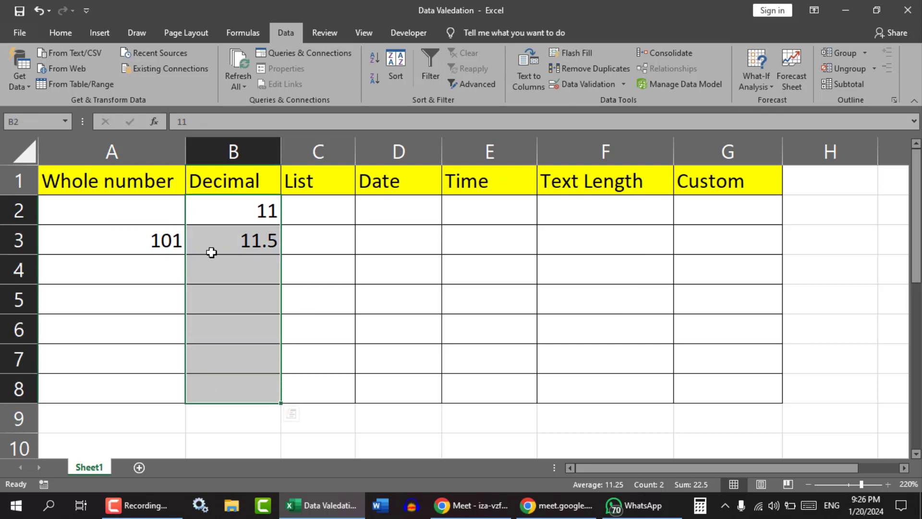
pyautogui.click(578, 84)
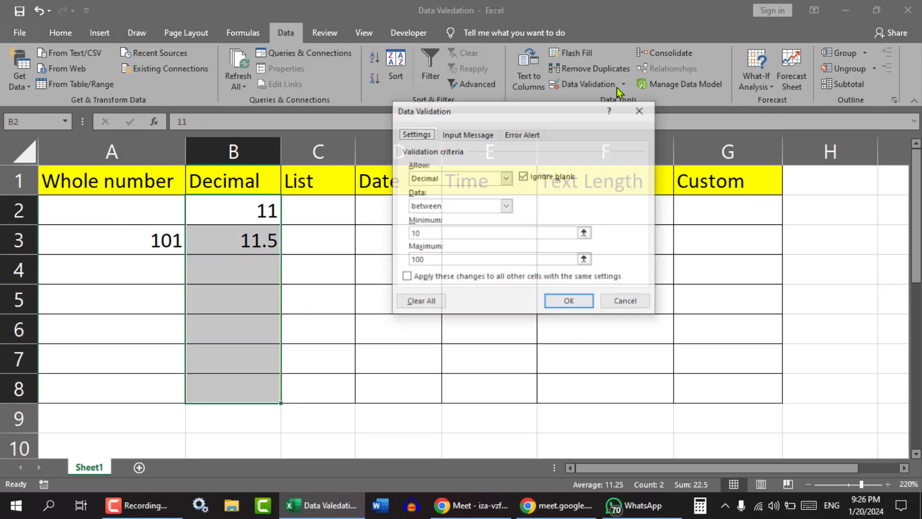
pyautogui.click(505, 178)
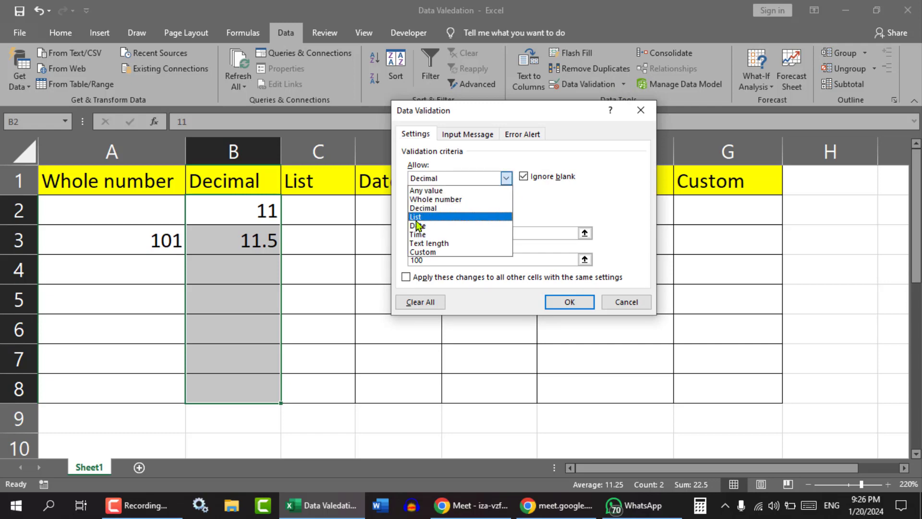
pyautogui.click(640, 112)
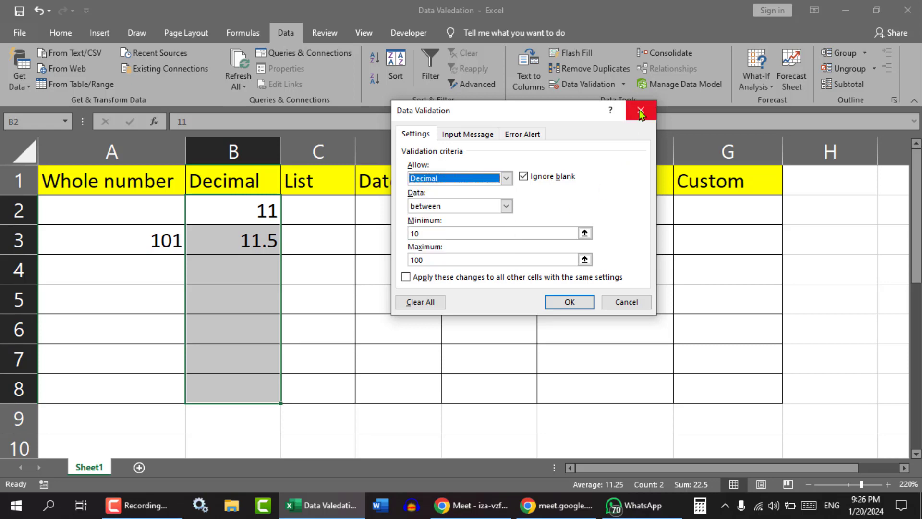
pyautogui.click(642, 111)
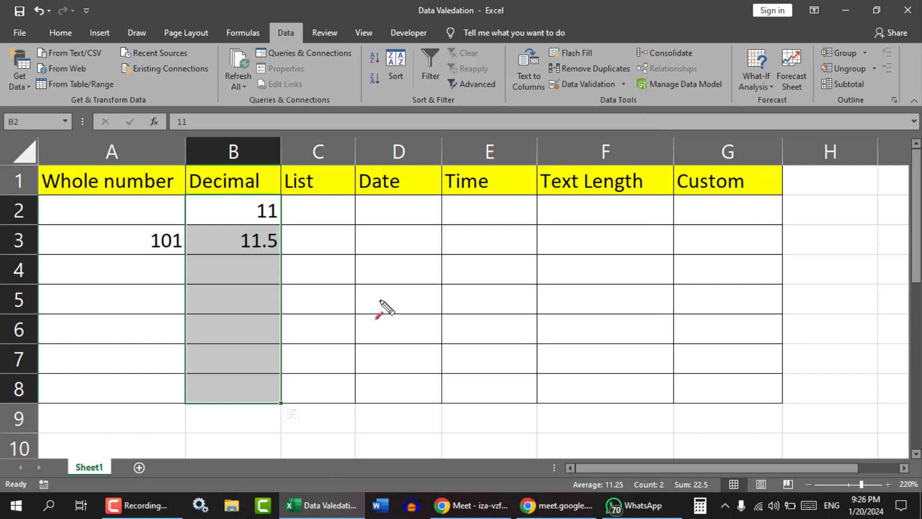
pyautogui.moveTo(374, 303); pyautogui.dragTo(91, 461)
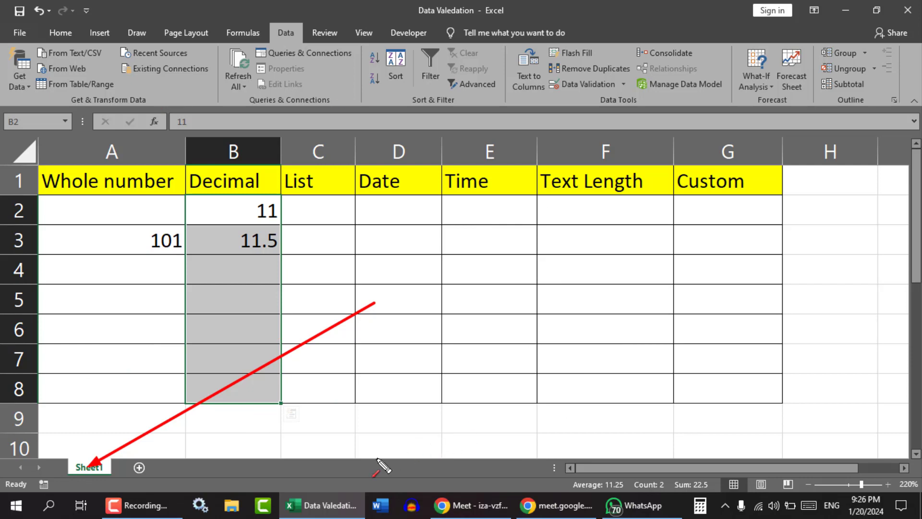
pyautogui.press('Escape')
# Add a new worksheet and enter three sample first names in cells A1:A3 as list source data.
pyautogui.click(142, 470)
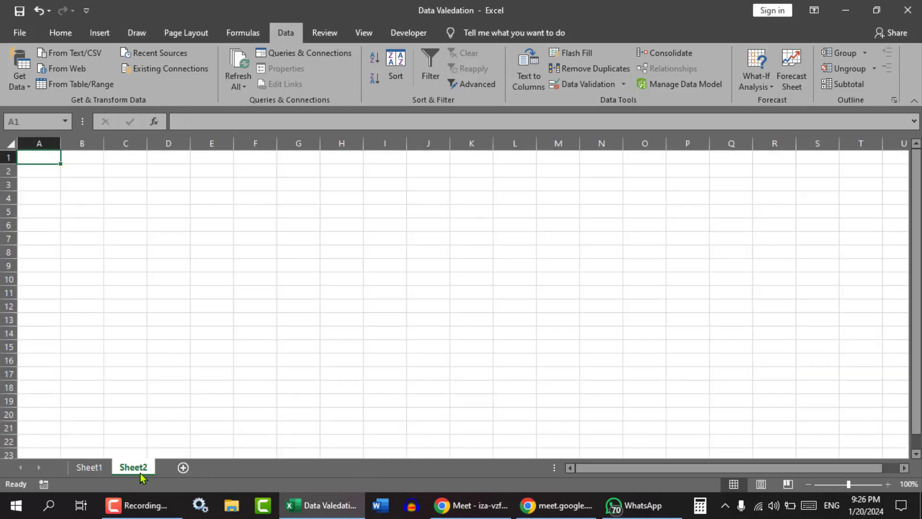
pyautogui.scroll(5, 84, 246)
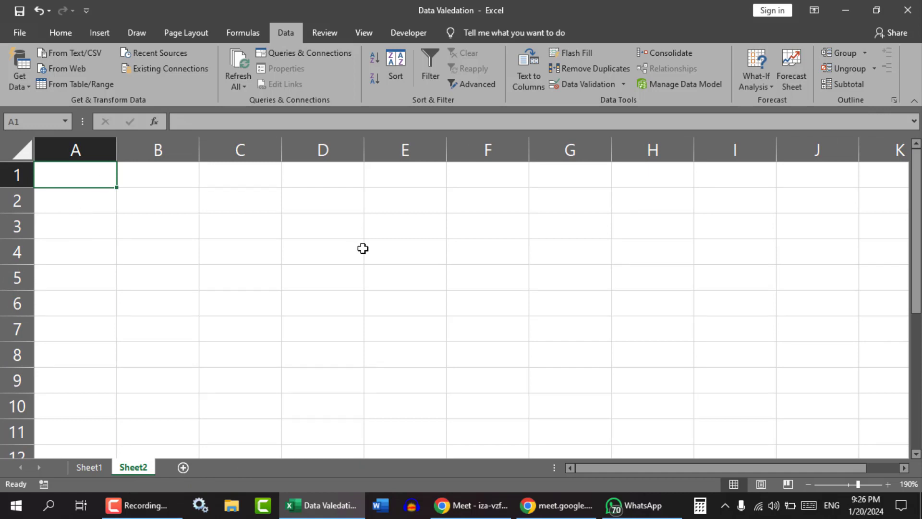
pyautogui.write('aslm')
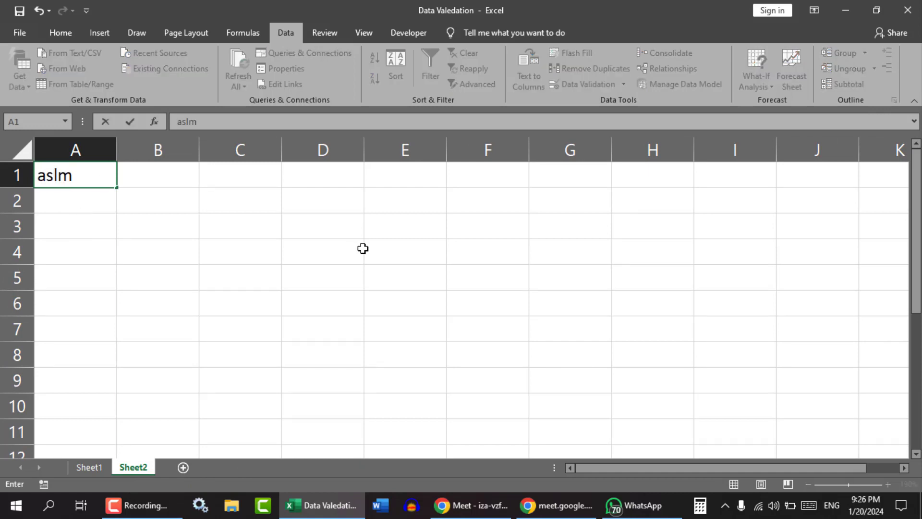
pyautogui.press('BackSpace')
pyautogui.write('am')
pyautogui.press('Return')
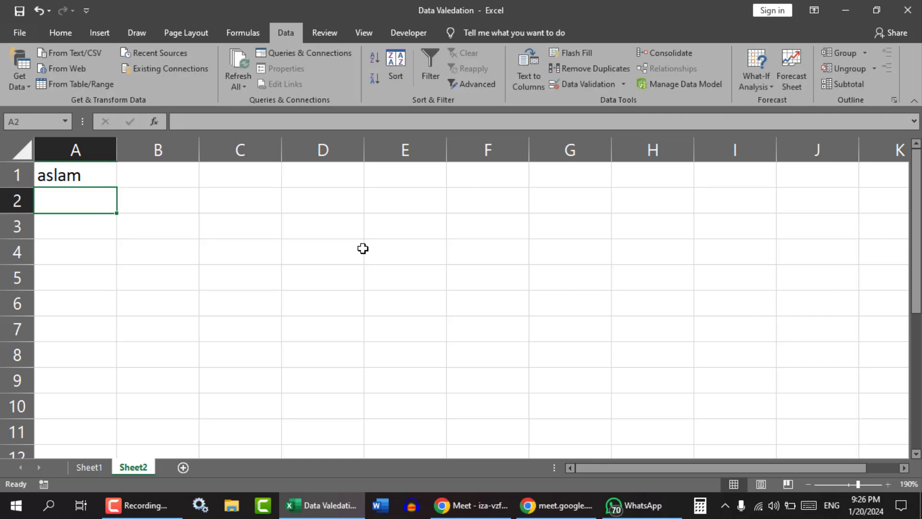
pyautogui.write('arman')
pyautogui.press('Return')
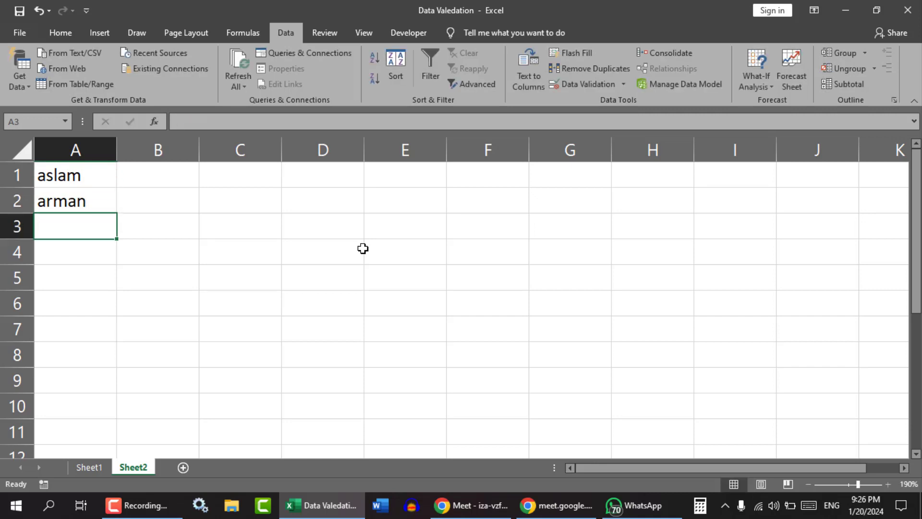
pyautogui.write('ahm')
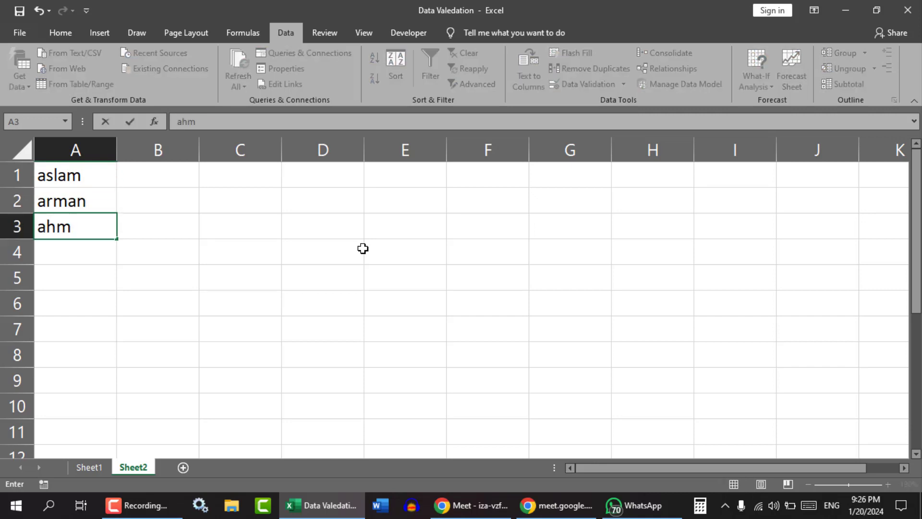
pyautogui.write('ad')
pyautogui.press('Return')
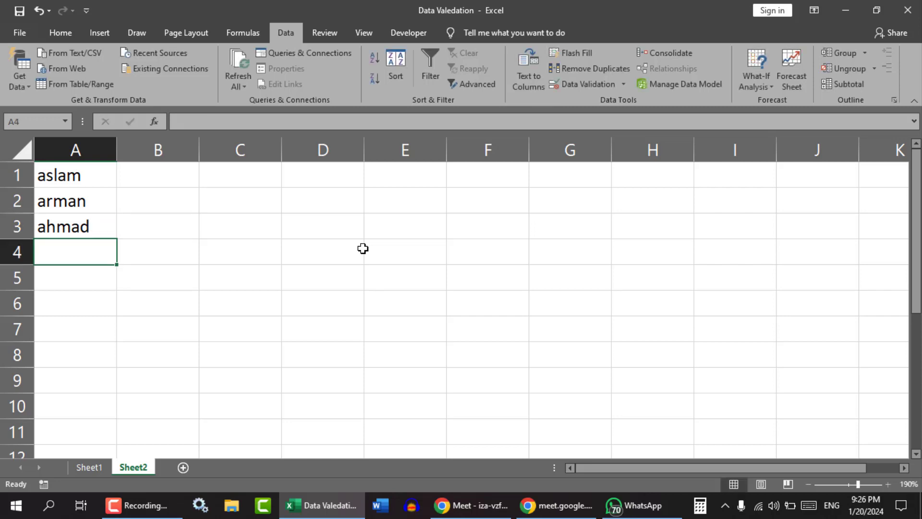
# Open Data Validation for cells G2:G8 on Sheet1, under the Custom heading, and set the allowed type to List.
pyautogui.click(91, 467)
pyautogui.moveTo(719, 210); pyautogui.dragTo(725, 364)
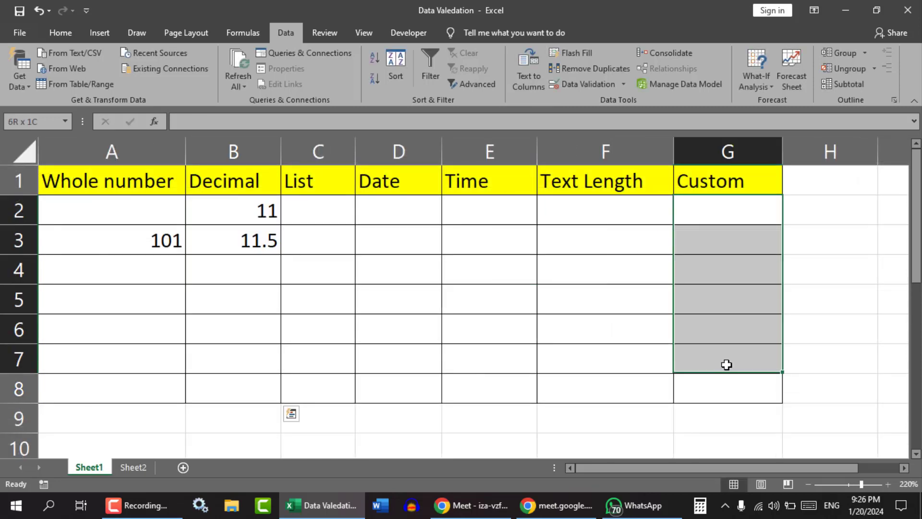
pyautogui.click(702, 207)
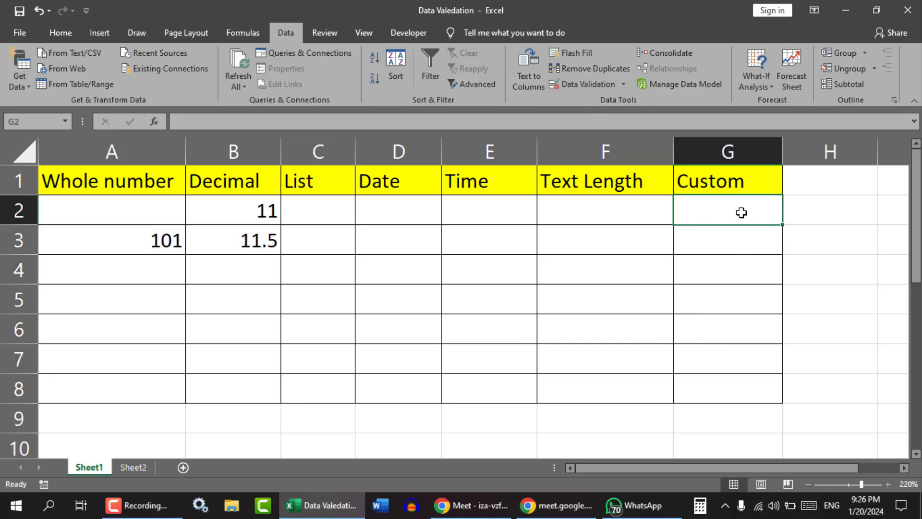
pyautogui.moveTo(739, 212); pyautogui.dragTo(737, 385)
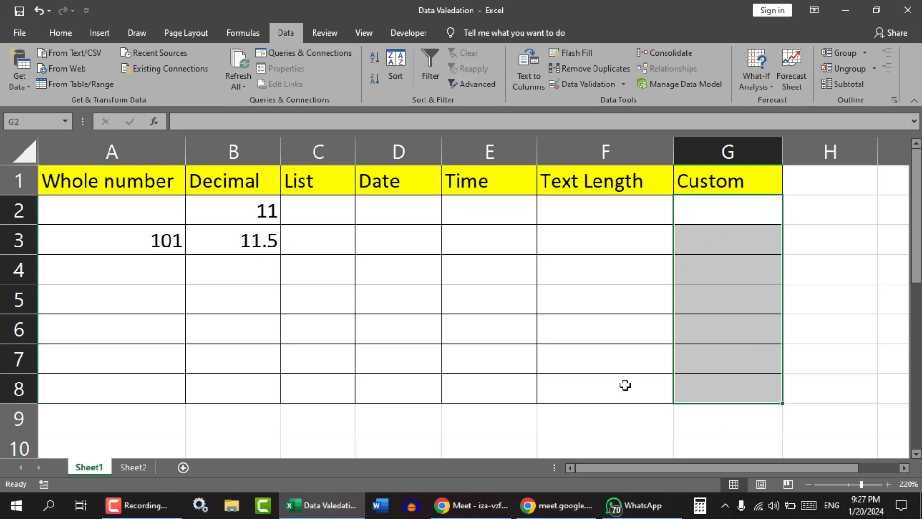
pyautogui.click(587, 85)
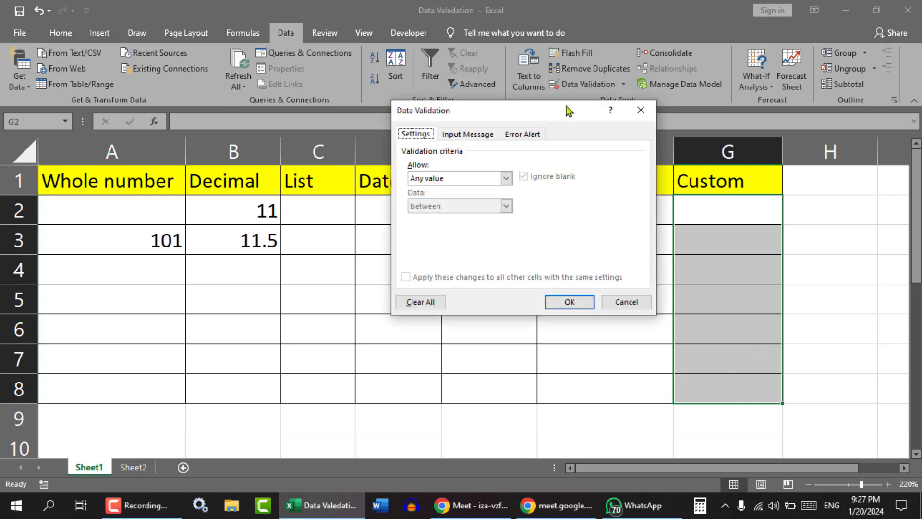
pyautogui.click(506, 179)
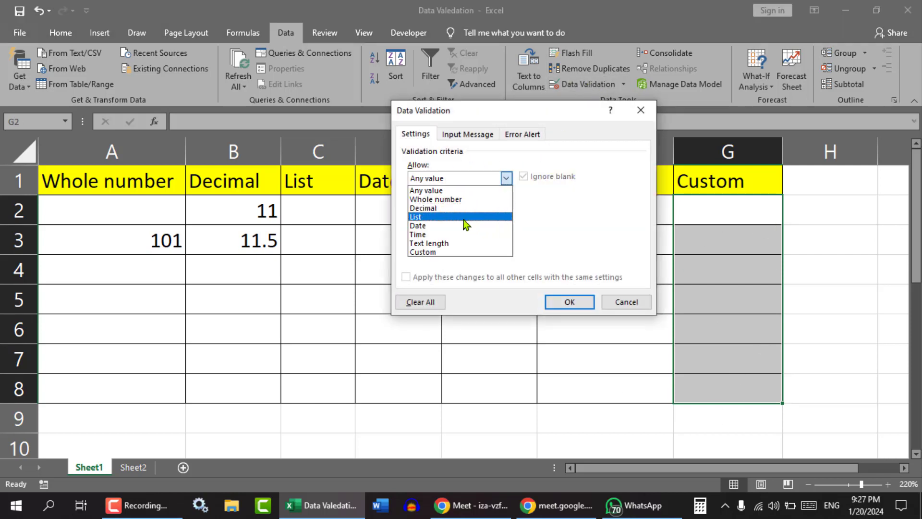
pyautogui.click(422, 220)
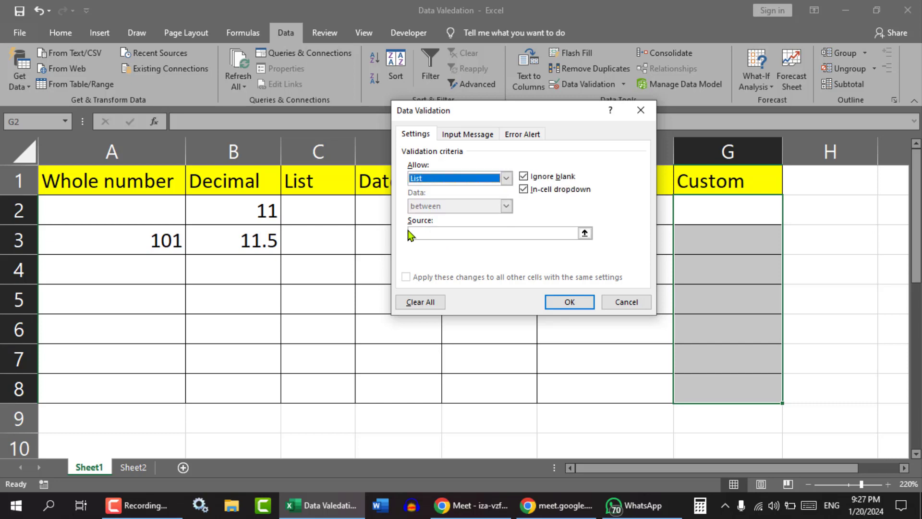
# Set the list source to =Sheet2!$A$1:$A$3 and apply the rule to G2:G8.
pyautogui.click(552, 234)
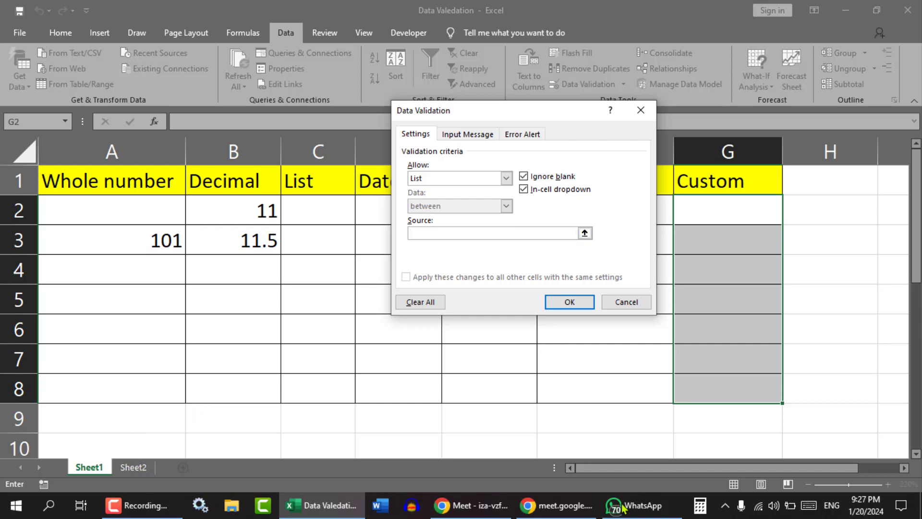
pyautogui.click(128, 470)
pyautogui.moveTo(67, 176); pyautogui.dragTo(70, 235)
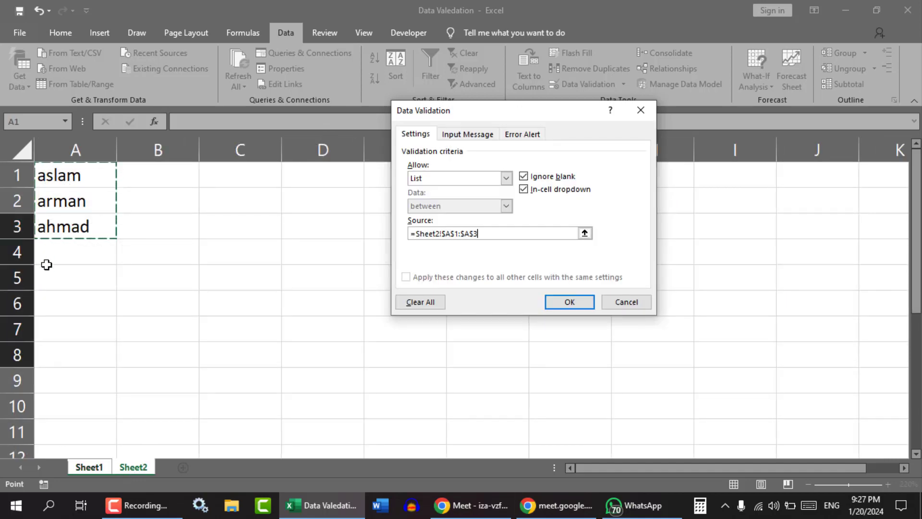
pyautogui.click(577, 305)
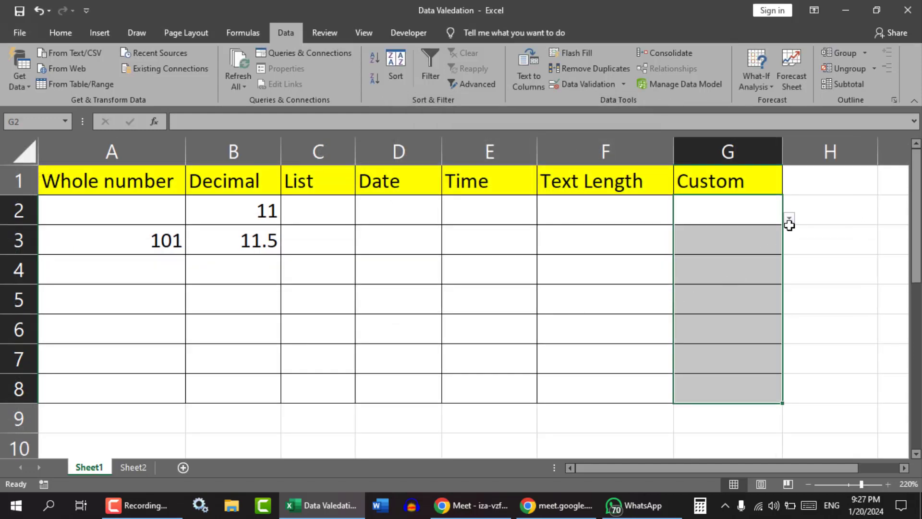
# Choose names from the in-cell dropdowns: the first list entry in G2 and the second in G3 and G4.
pyautogui.click(789, 219)
pyautogui.click(658, 239)
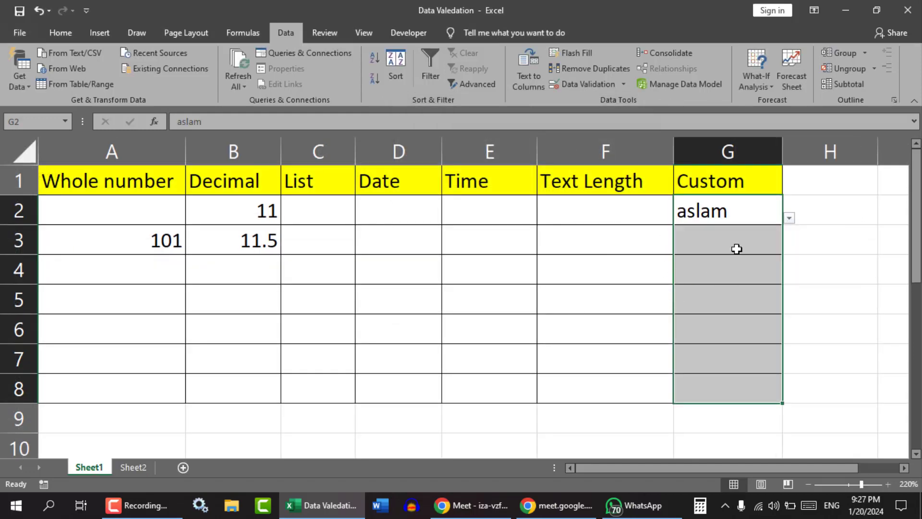
pyautogui.click(737, 250)
pyautogui.click(790, 247)
pyautogui.click(700, 287)
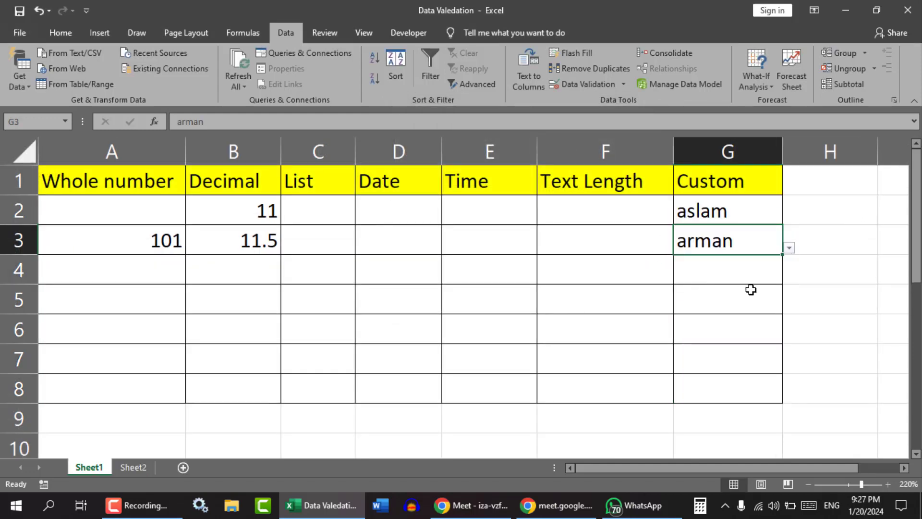
pyautogui.click(755, 274)
pyautogui.click(789, 277)
pyautogui.click(683, 315)
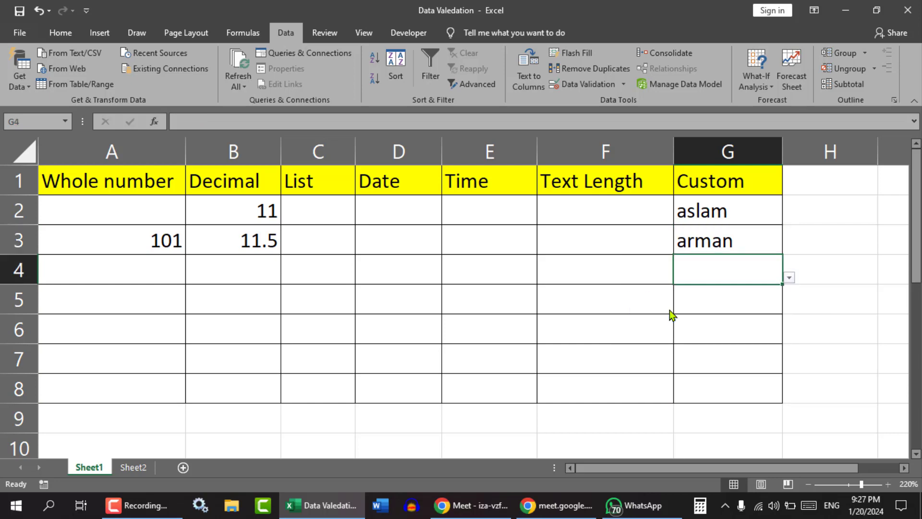
# Review the source names on Sheet2 and return to Sheet1.
pyautogui.click(133, 467)
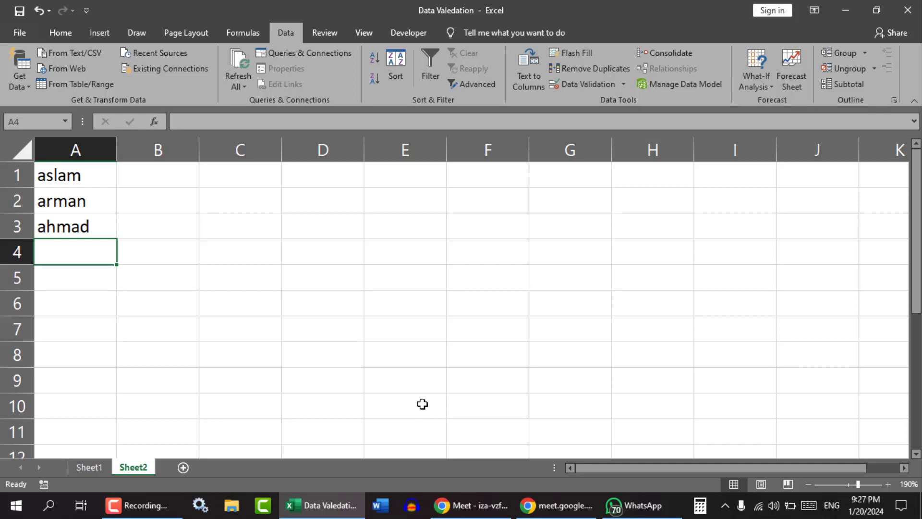
pyautogui.click(416, 381)
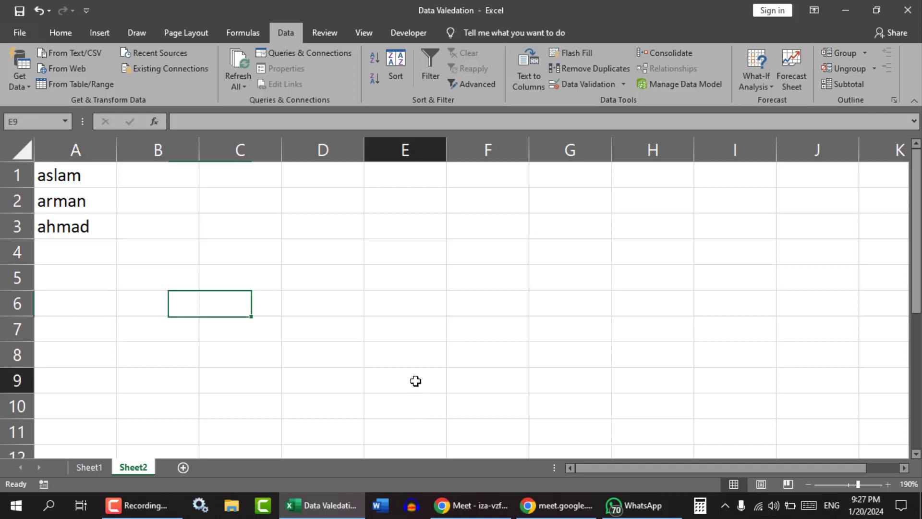
pyautogui.click(415, 415)
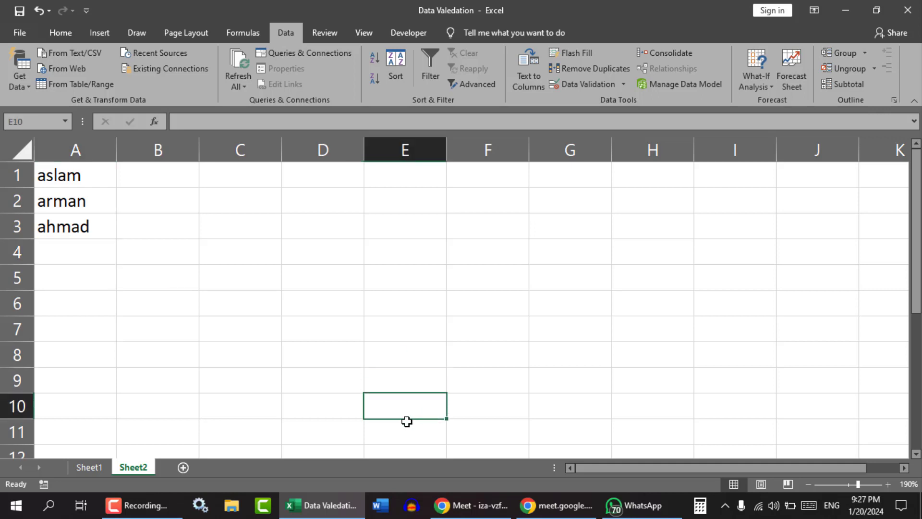
pyautogui.click(89, 468)
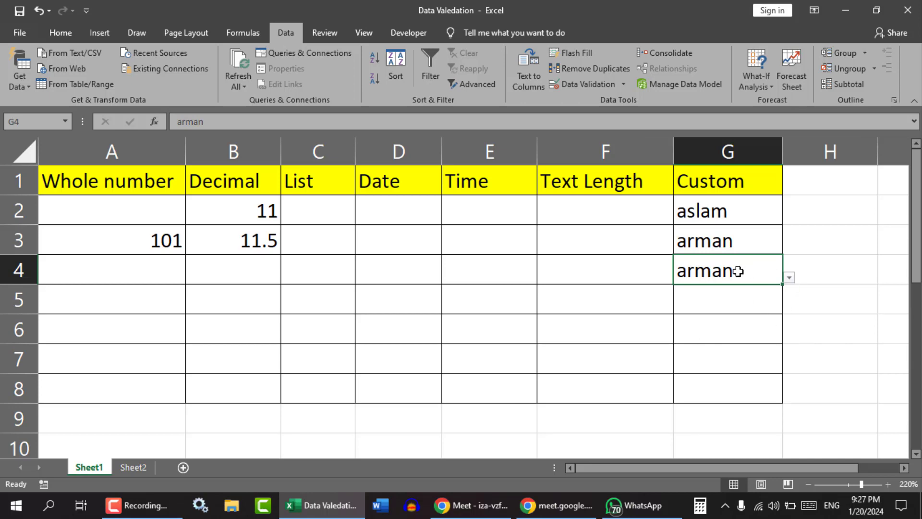
# Clear the names chosen in cells G2:G4 on Sheet1 and check the source names on Sheet2.
pyautogui.click(142, 470)
pyautogui.click(91, 470)
pyautogui.moveTo(725, 211); pyautogui.dragTo(726, 271)
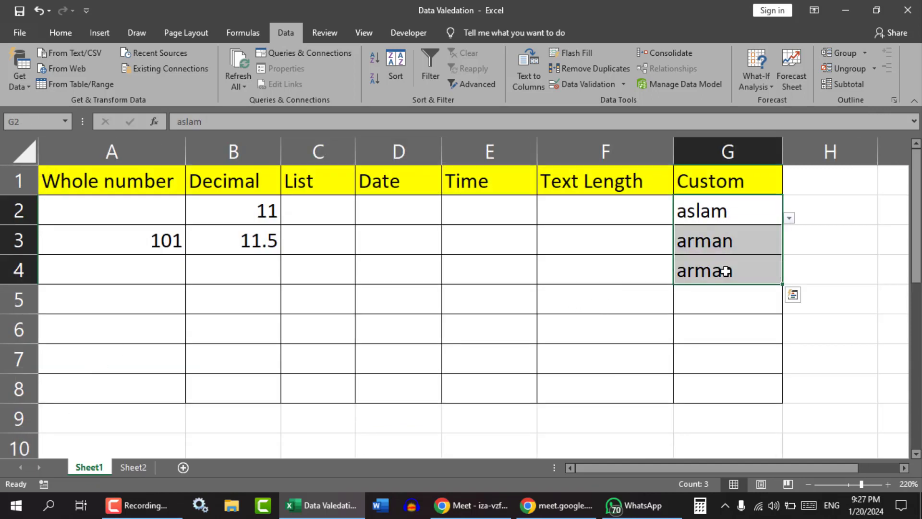
pyautogui.press('Delete')
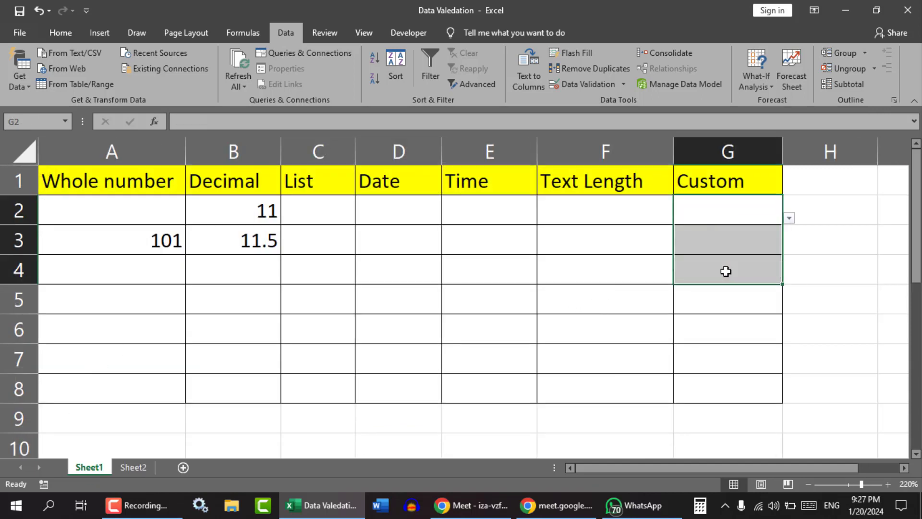
pyautogui.click(749, 213)
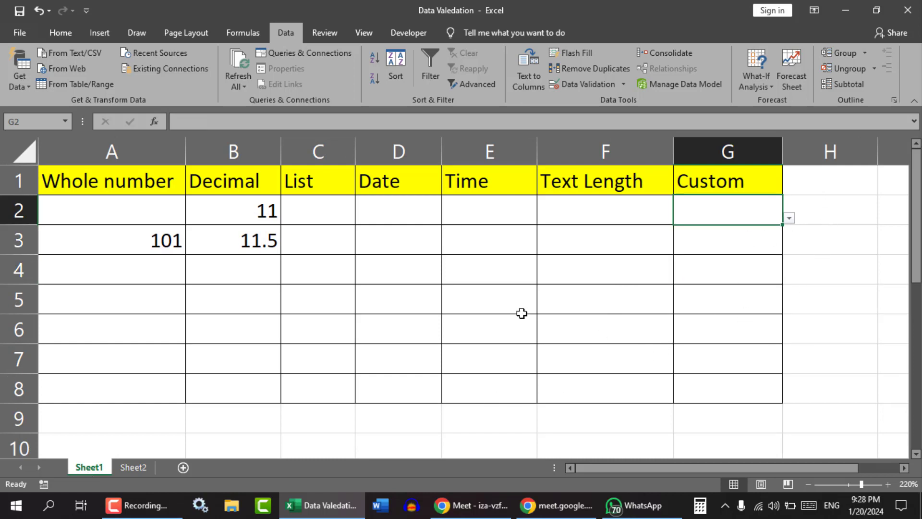
pyautogui.click(139, 469)
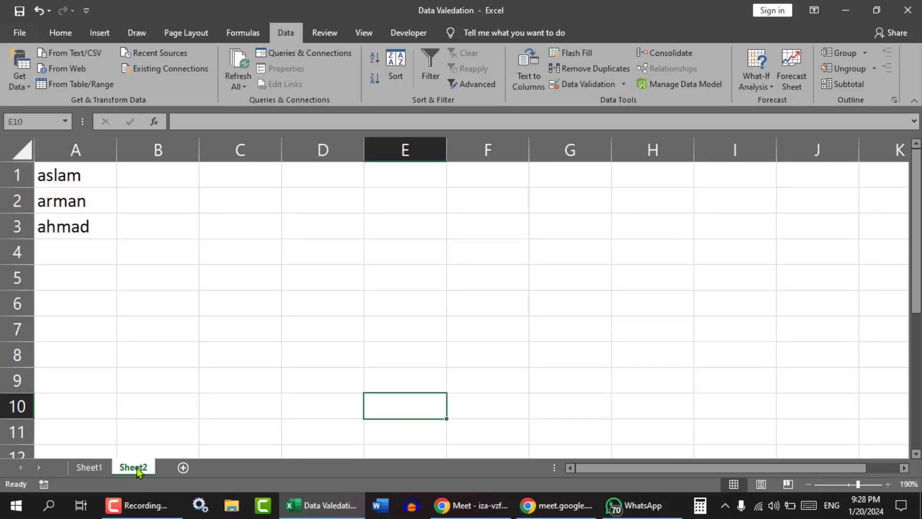
pyautogui.click(94, 472)
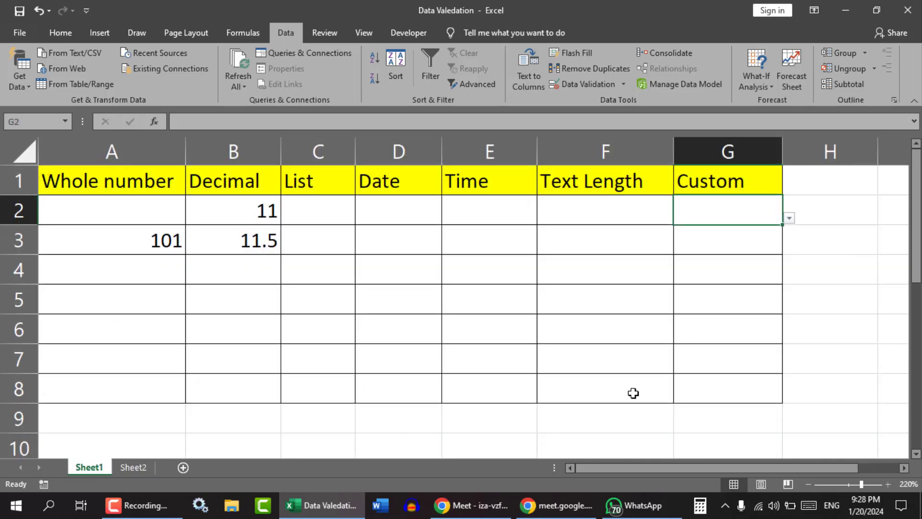
# Copy the Custom heading from G1 into H1 with the fill handle.
pyautogui.click(826, 261)
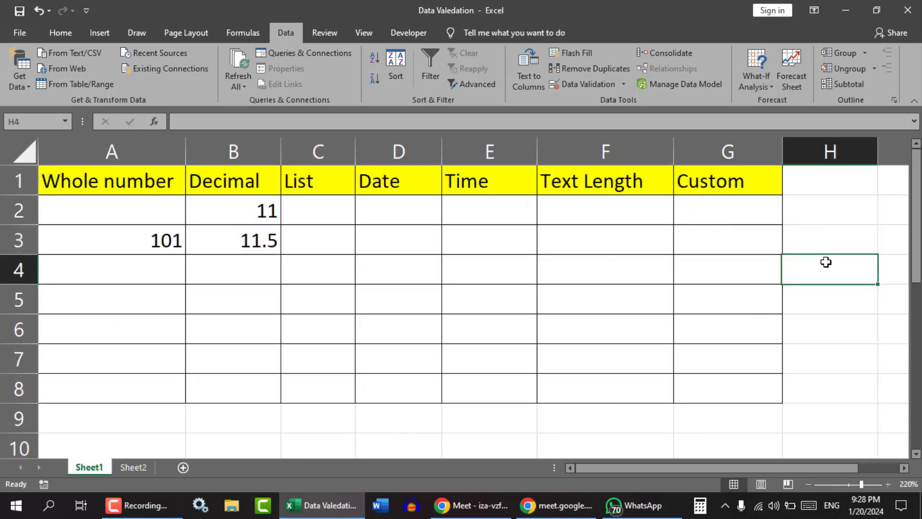
pyautogui.click(833, 211)
pyautogui.click(759, 191)
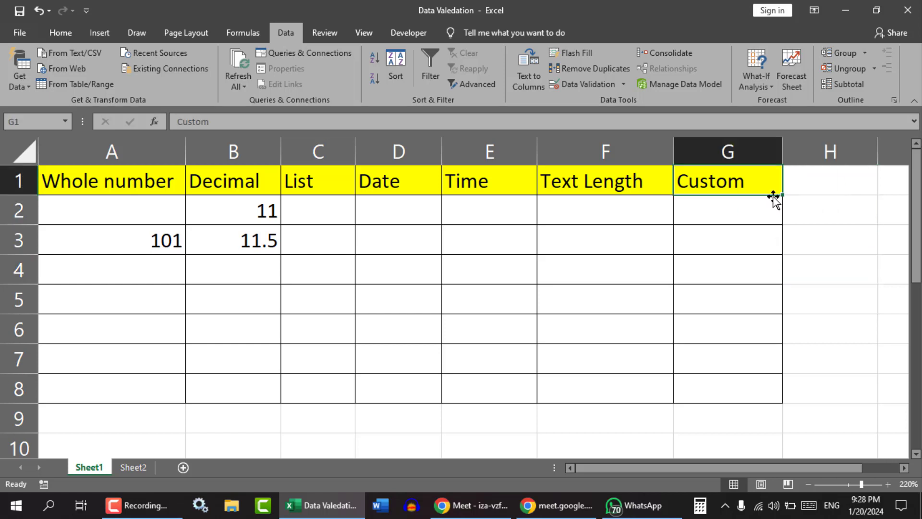
pyautogui.moveTo(783, 194); pyautogui.dragTo(845, 193)
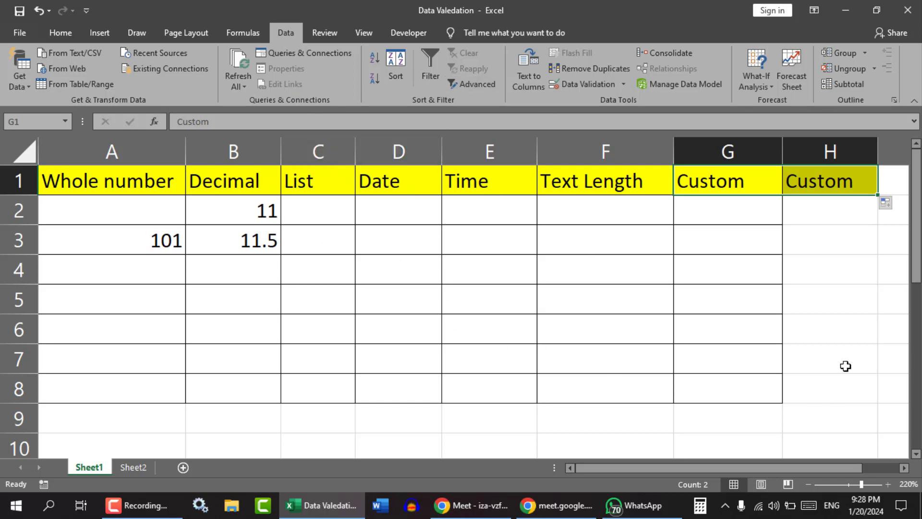
# Apply all borders to cells H2:H8 beneath the new Custom heading.
pyautogui.moveTo(819, 211); pyautogui.dragTo(834, 389)
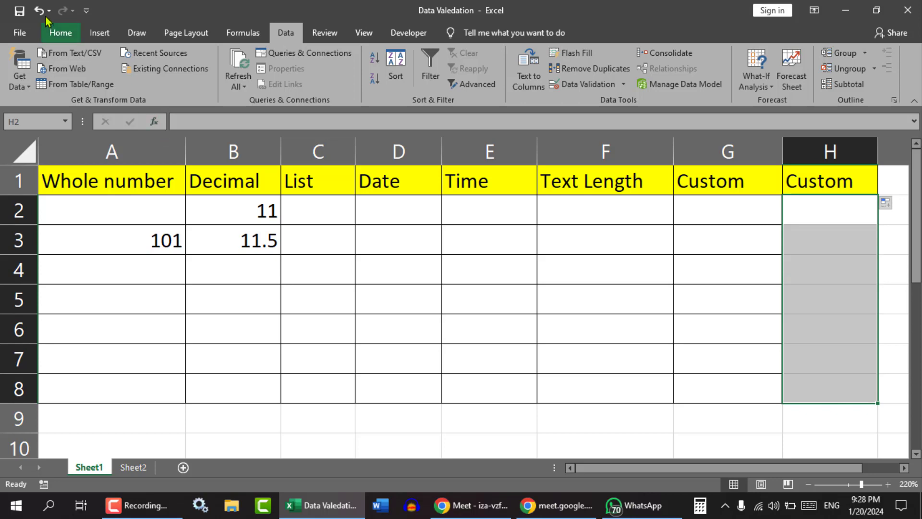
pyautogui.click(60, 33)
pyautogui.click(139, 82)
pyautogui.click(582, 336)
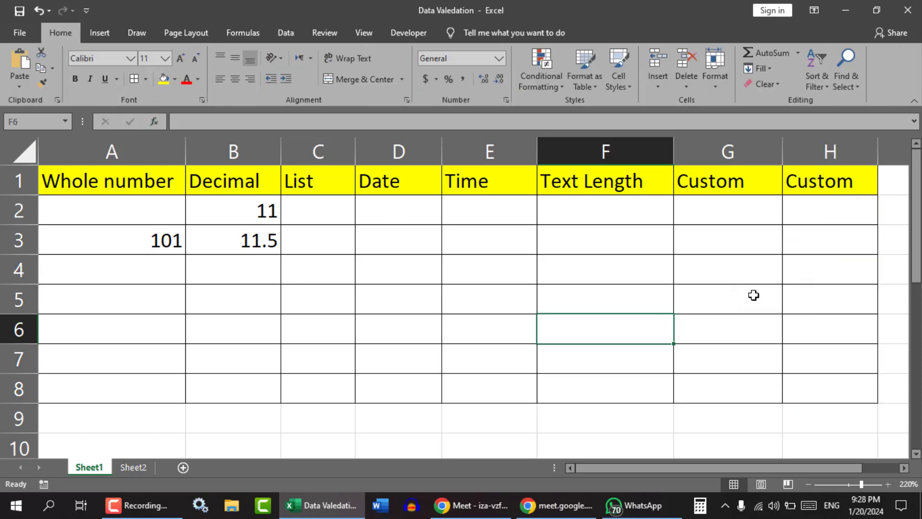
# Select H2:H8 and start defining a new name for that range.
pyautogui.click(840, 378)
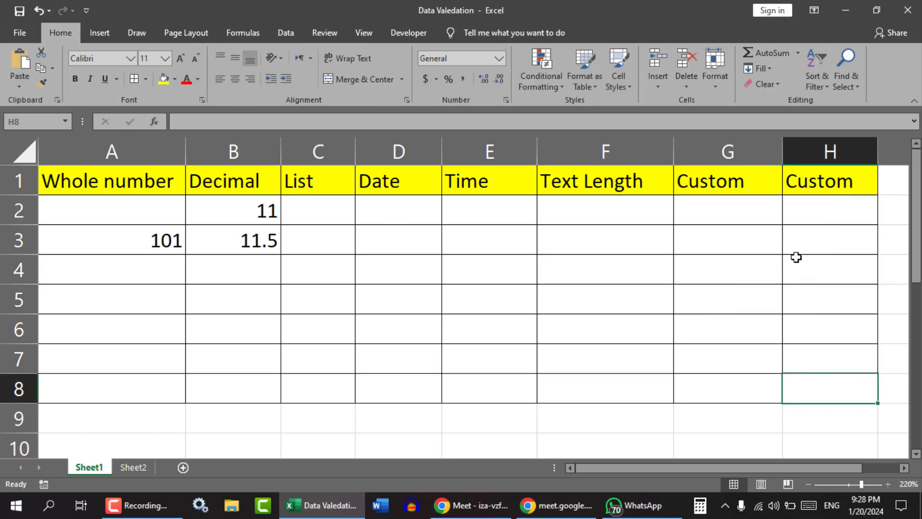
pyautogui.click(817, 214)
pyautogui.moveTo(818, 219); pyautogui.dragTo(819, 384)
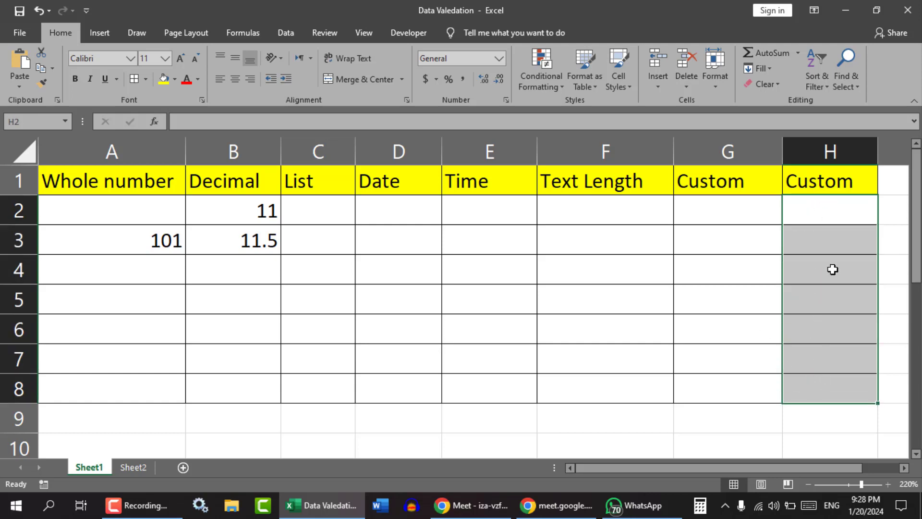
pyautogui.moveTo(820, 215); pyautogui.dragTo(821, 397)
pyautogui.click(719, 362)
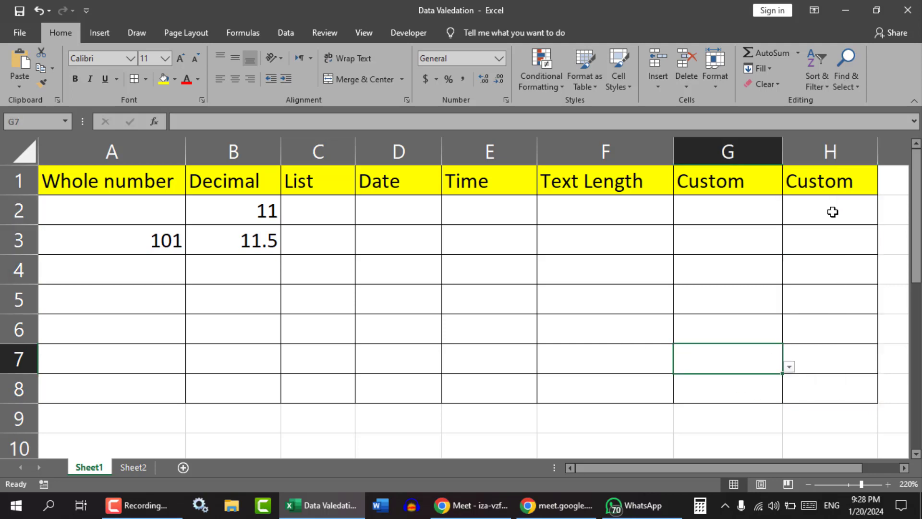
pyautogui.moveTo(822, 208); pyautogui.dragTo(829, 385)
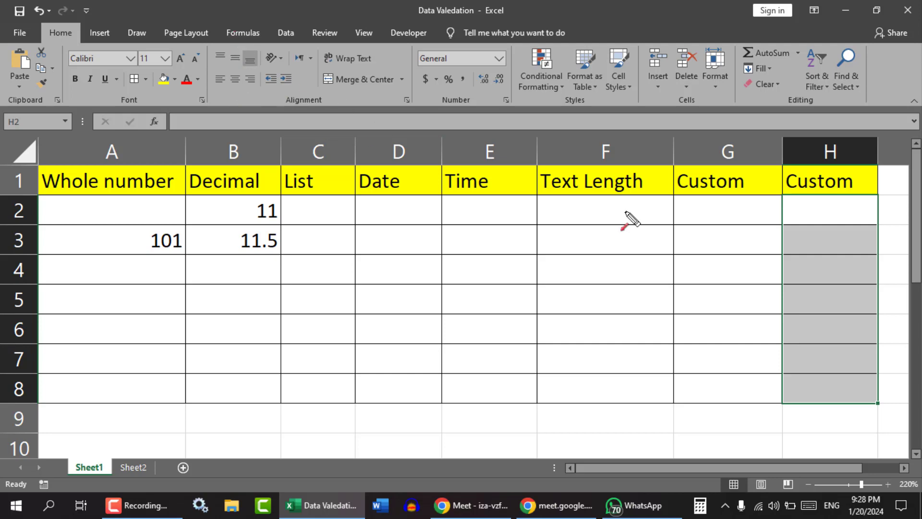
pyautogui.moveTo(788, 198)
pyautogui.mouseDown()
pyautogui.moveTo(272, 60)
pyautogui.moveTo(249, 39)
pyautogui.mouseUp()
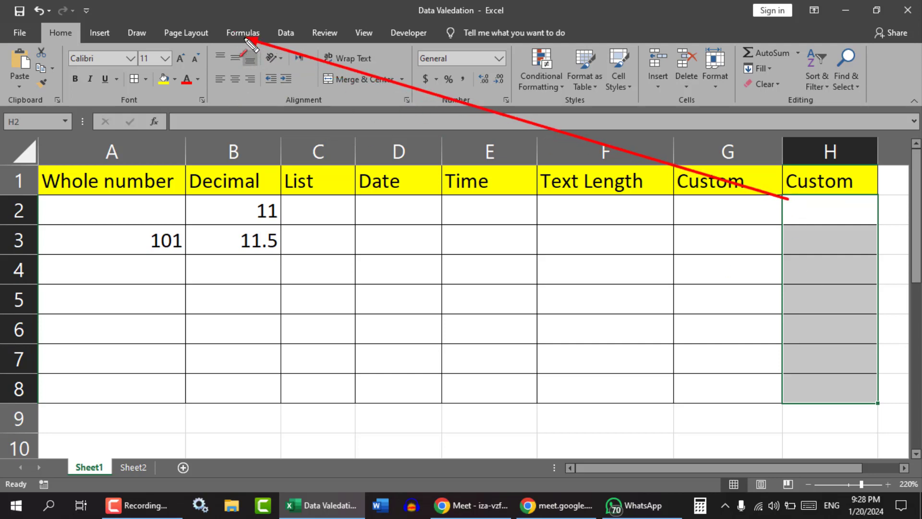
pyautogui.moveTo(213, 13); pyautogui.dragTo(267, 38)
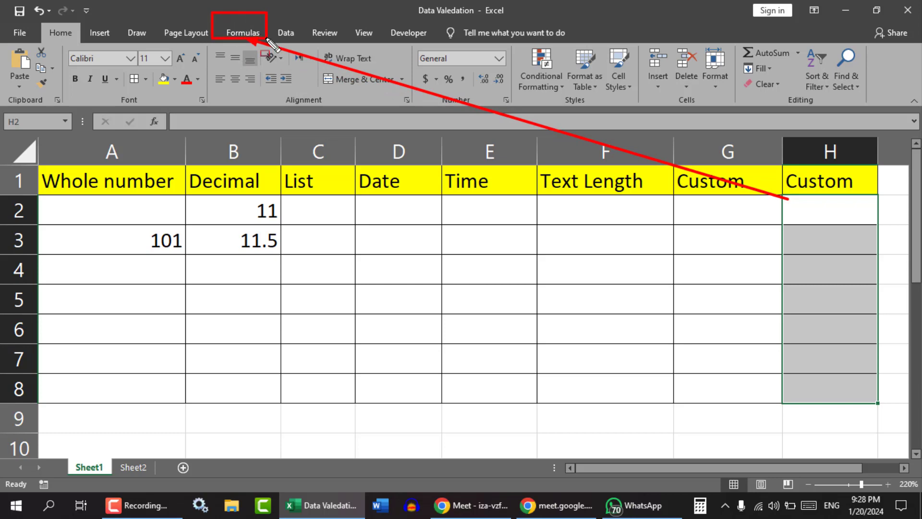
pyautogui.click(249, 35)
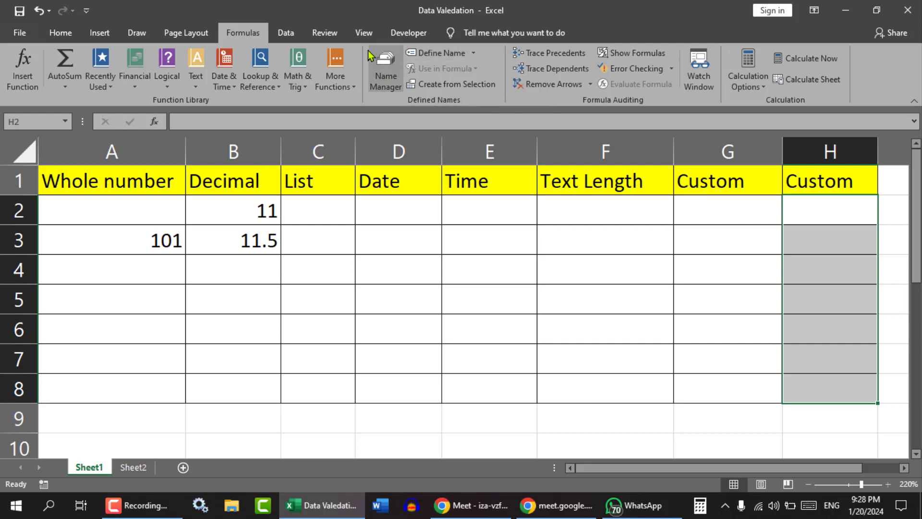
pyautogui.click(445, 53)
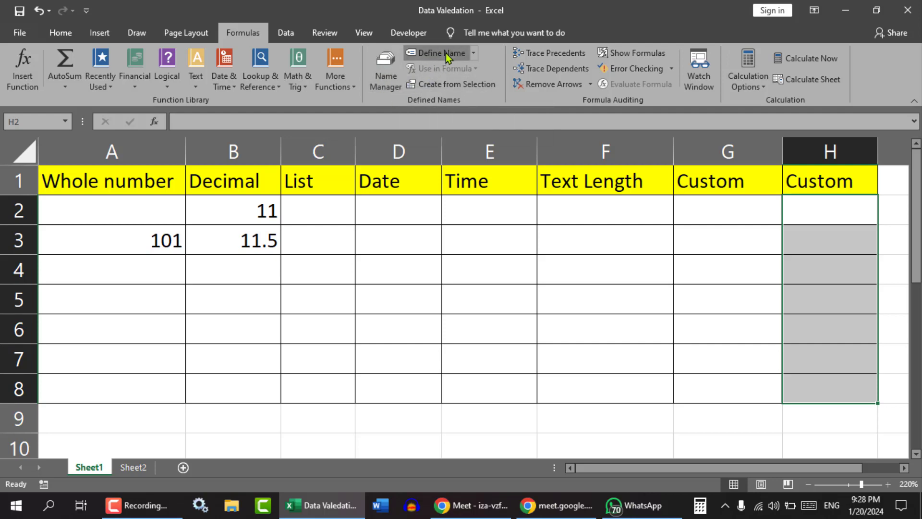
pyautogui.moveTo(468, 139); pyautogui.dragTo(577, 193)
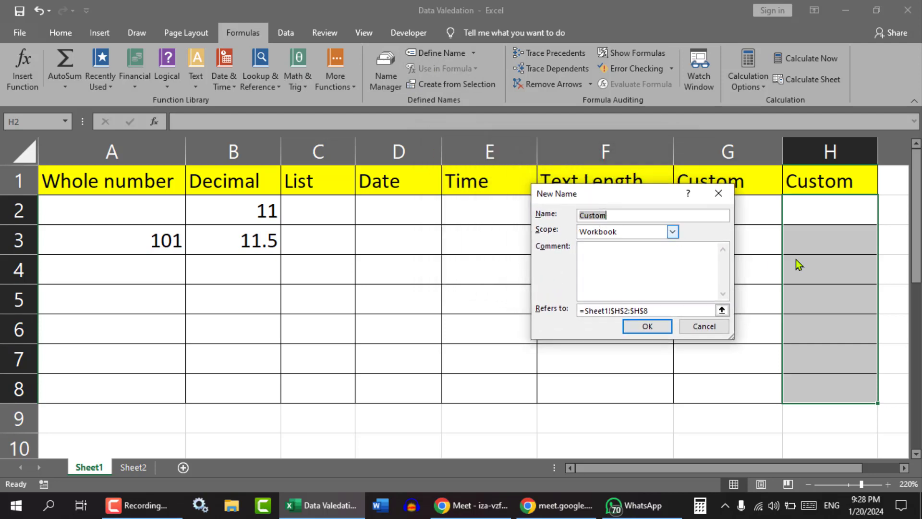
# Enter list as the new range name, view the scope choices and keep the scope at Workbook.
pyautogui.click(633, 214)
pyautogui.doubleClick(632, 213)
pyautogui.write('I')
pyautogui.moveTo(571, 221); pyautogui.dragTo(687, 242)
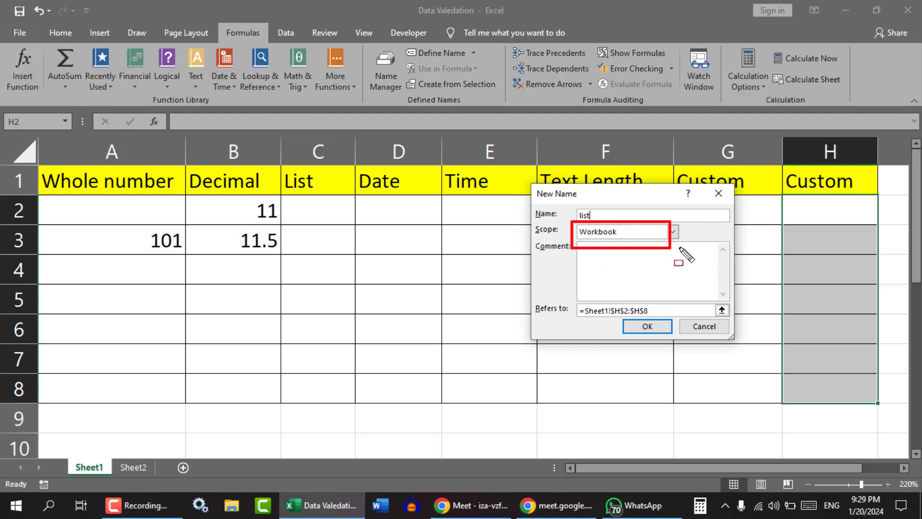
pyautogui.click(673, 231)
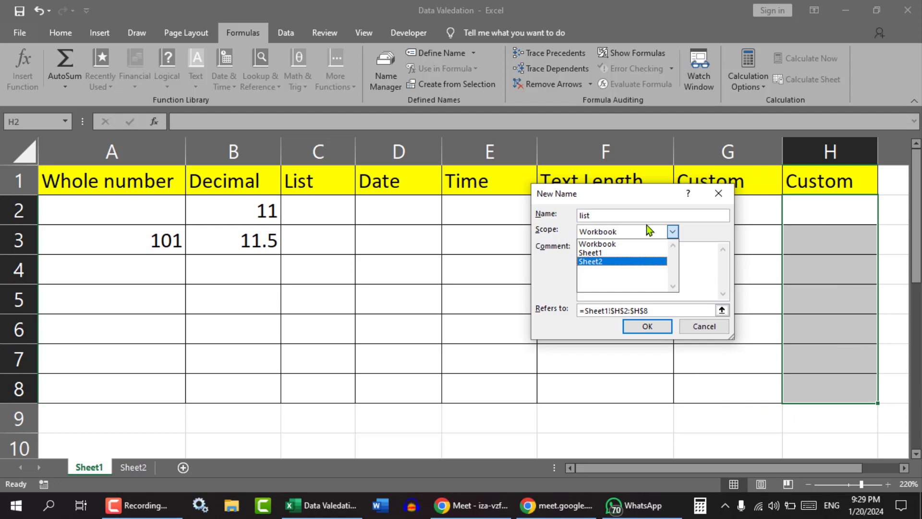
pyautogui.click(674, 232)
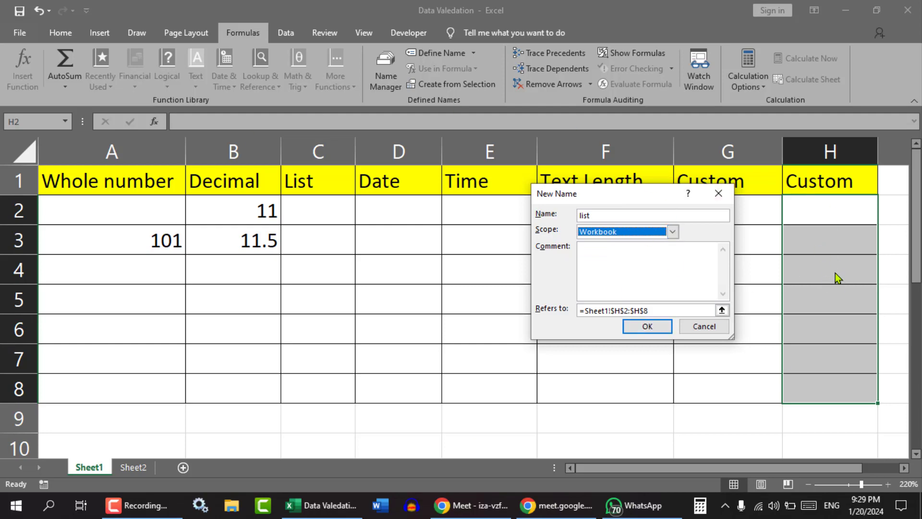
# Re-pick the name's reference as =Sheet1!$H$2:$H$8 and create the name.
pyautogui.moveTo(675, 311); pyautogui.dragTo(539, 313)
pyautogui.press('BackSpace')
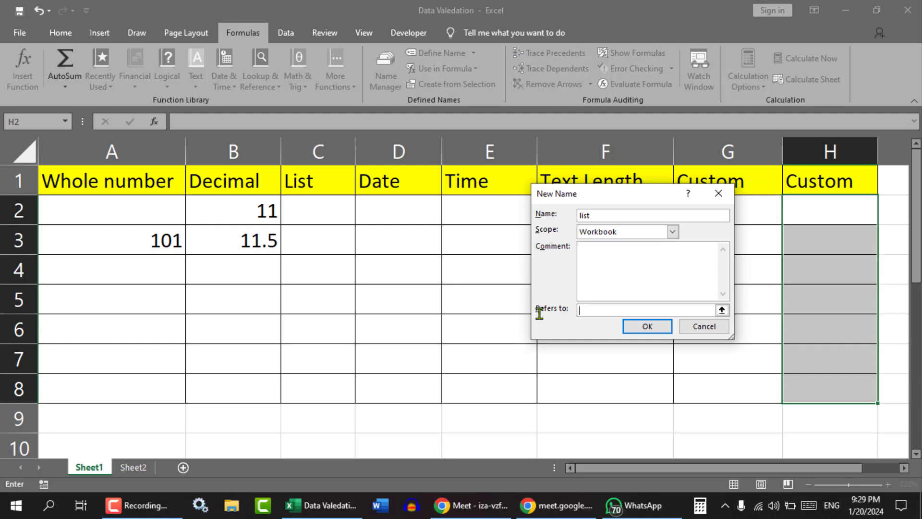
pyautogui.moveTo(823, 209); pyautogui.dragTo(833, 391)
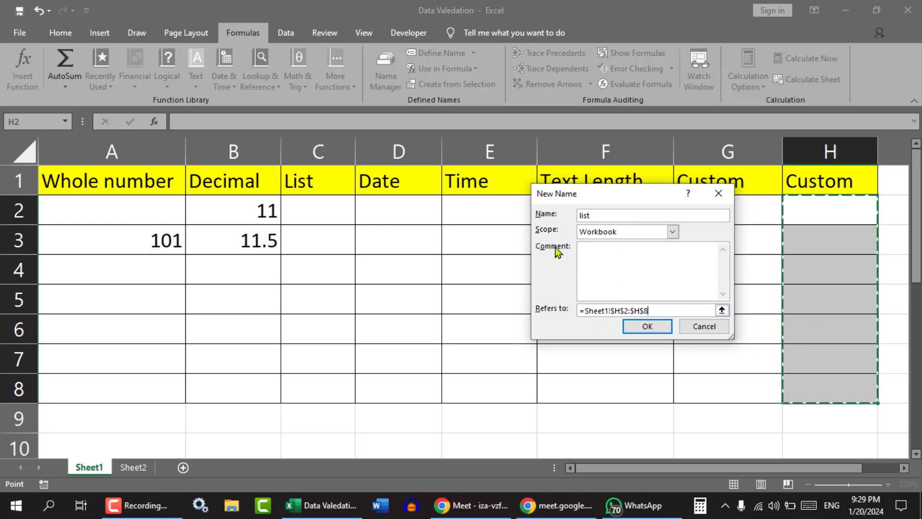
pyautogui.click(654, 330)
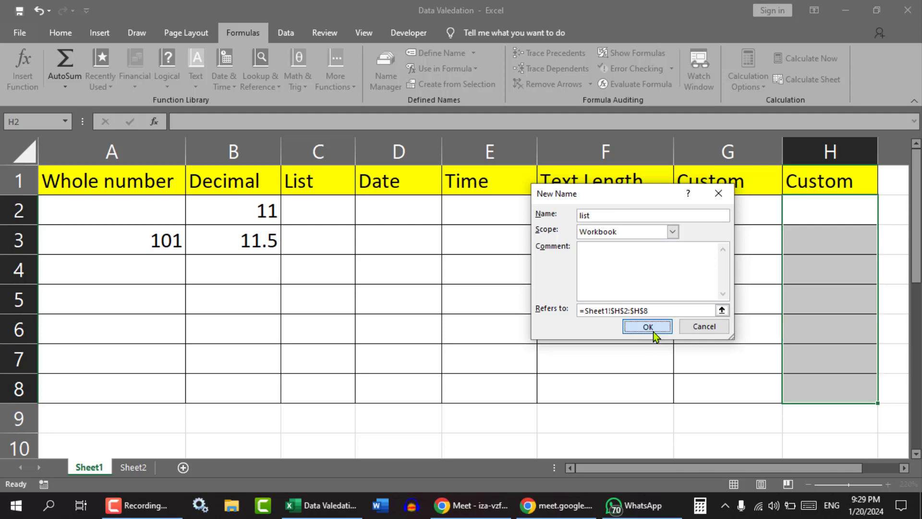
# Check the defined name's entry in the Name Manager and reselect H2:H8 to see its name.
pyautogui.moveTo(819, 209); pyautogui.dragTo(817, 384)
pyautogui.click(690, 420)
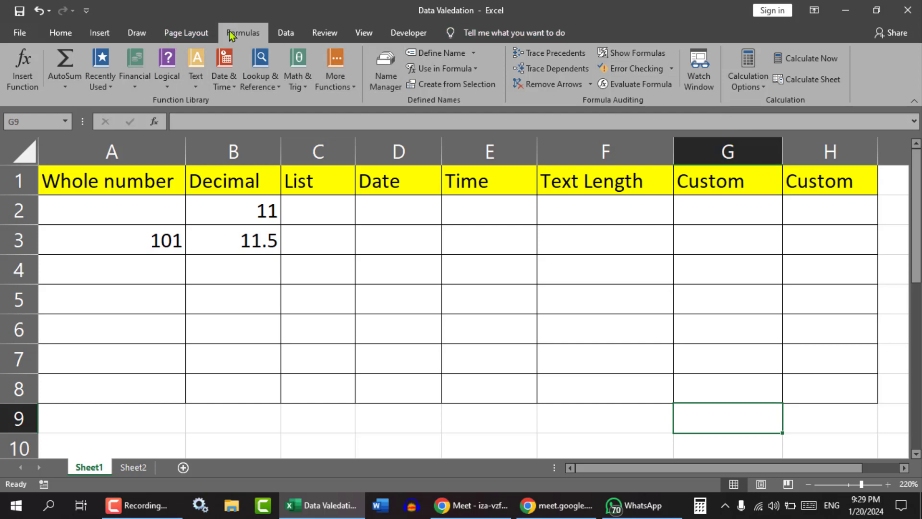
pyautogui.click(385, 72)
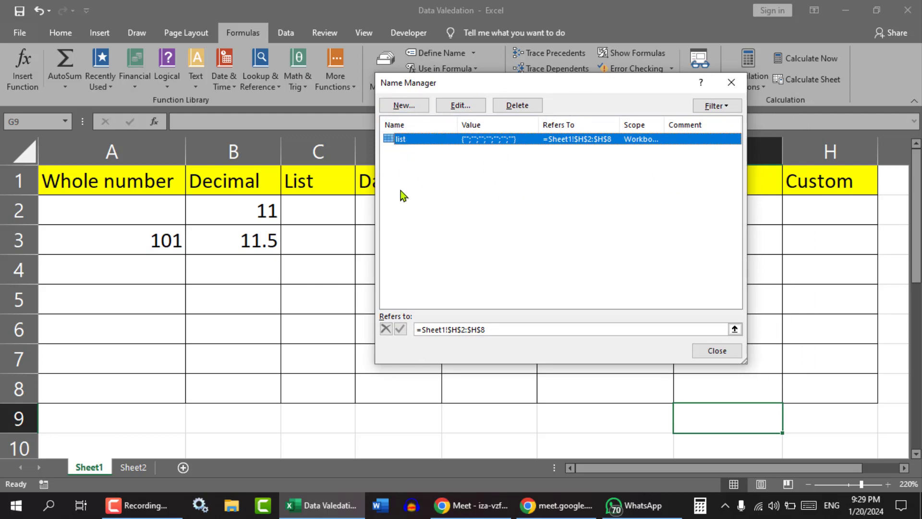
pyautogui.click(731, 83)
pyautogui.click(534, 377)
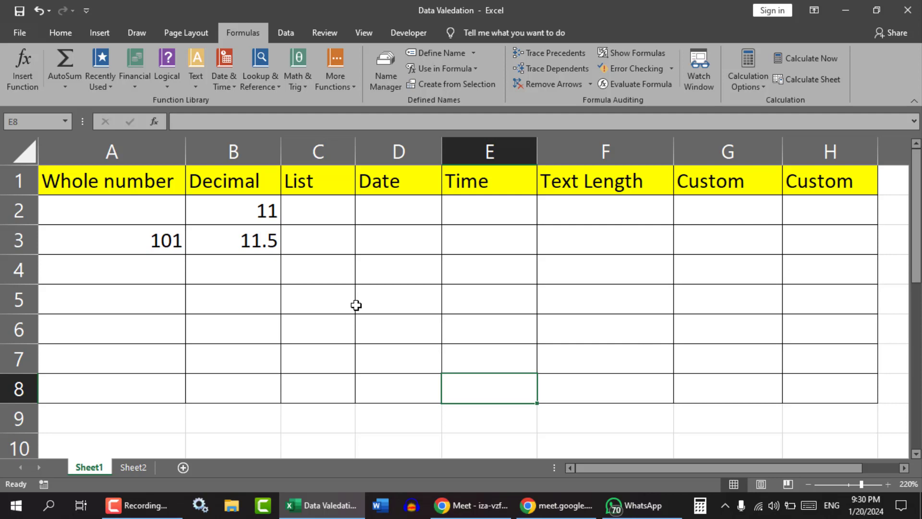
pyautogui.click(818, 210)
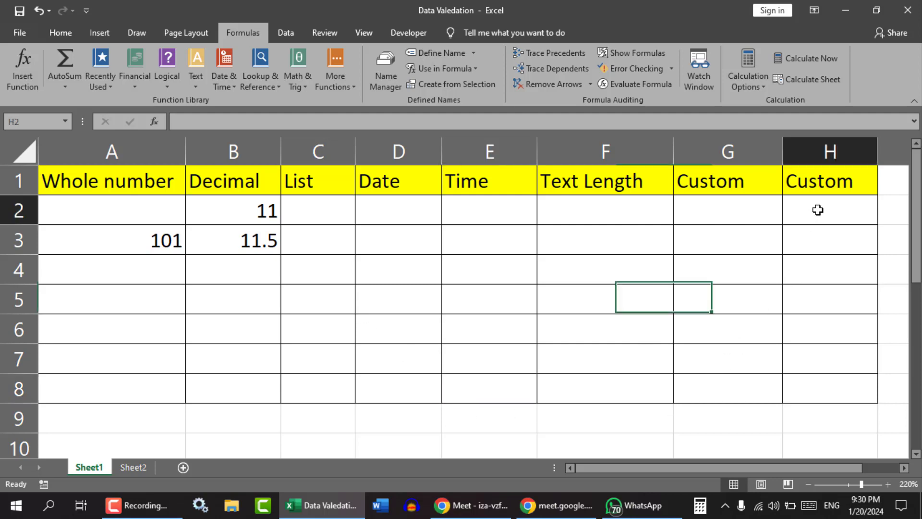
pyautogui.moveTo(818, 210); pyautogui.dragTo(826, 380)
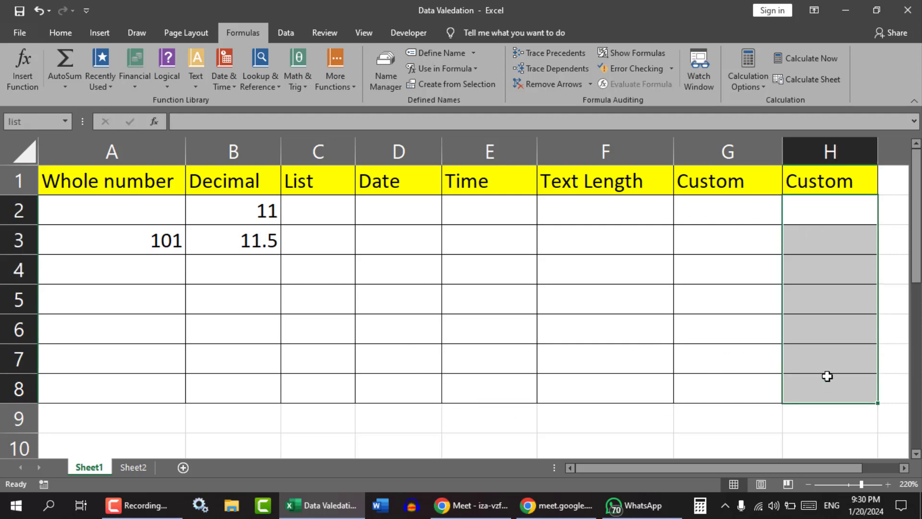
# Define the workbook-level name listtow for the source names in A1:A3 on Sheet2.
pyautogui.click(127, 468)
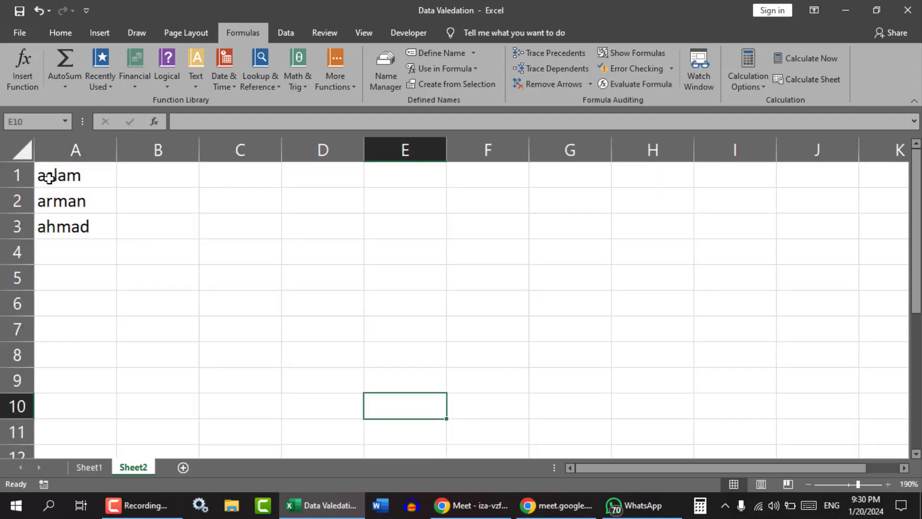
pyautogui.moveTo(50, 174); pyautogui.dragTo(58, 228)
pyautogui.click(87, 468)
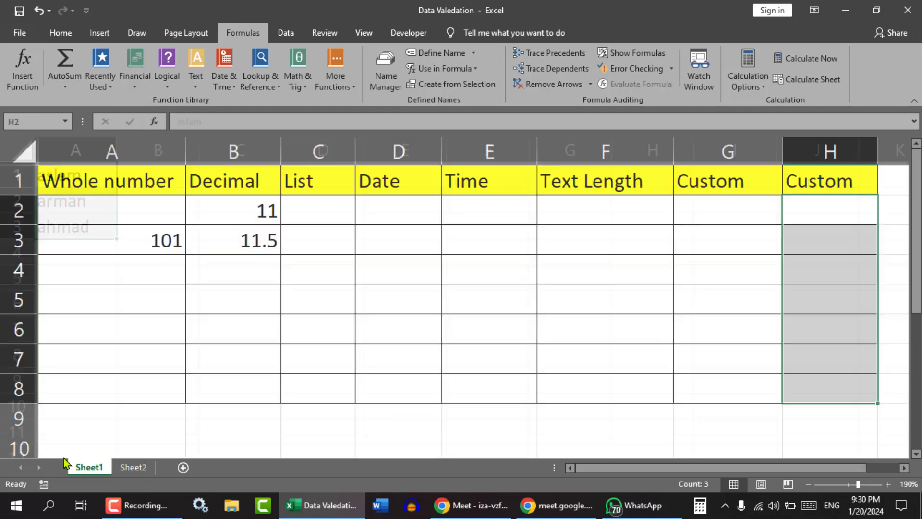
pyautogui.click(133, 468)
pyautogui.moveTo(49, 173); pyautogui.dragTo(74, 221)
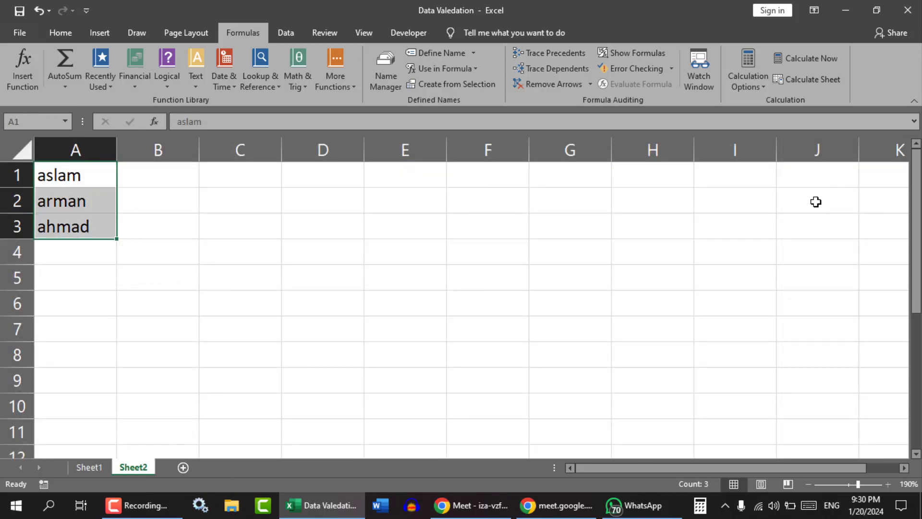
pyautogui.click(454, 55)
pyautogui.moveTo(570, 171); pyautogui.dragTo(501, 173)
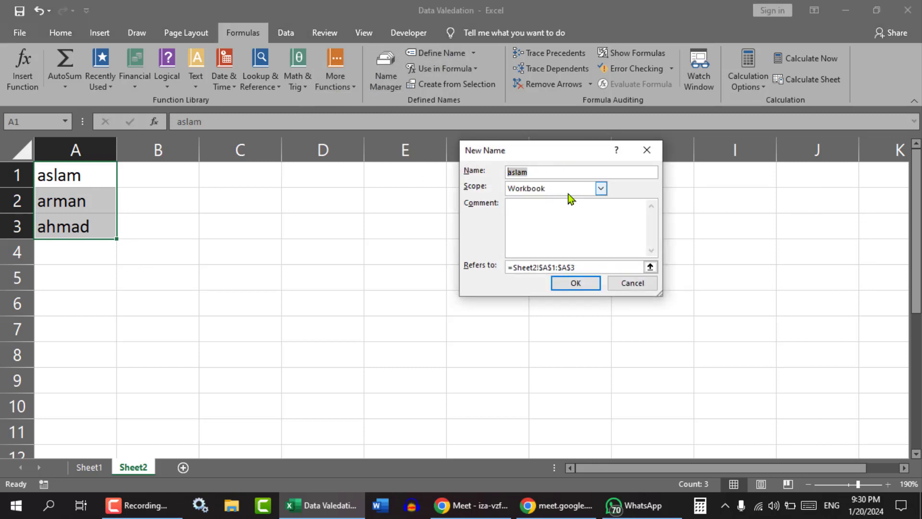
pyautogui.write('list')
pyautogui.write('tow')
pyautogui.click(579, 283)
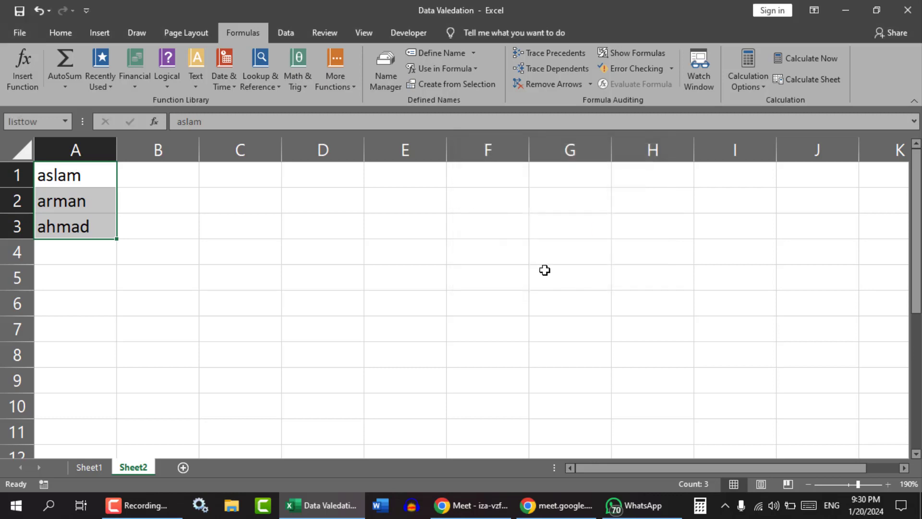
# On Sheet1, choose List as the allowed data validation type for the second Custom column's cells H2:H8.
pyautogui.click(90, 469)
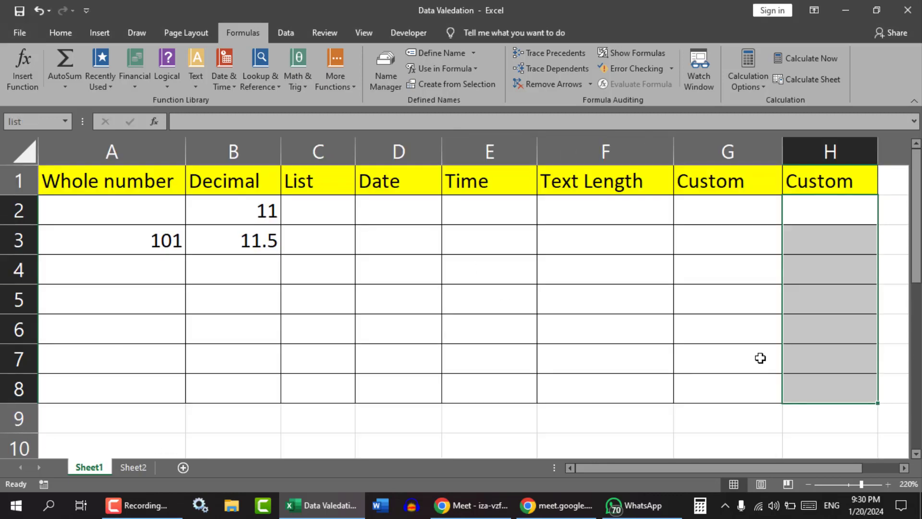
pyautogui.click(839, 212)
pyautogui.click(821, 324)
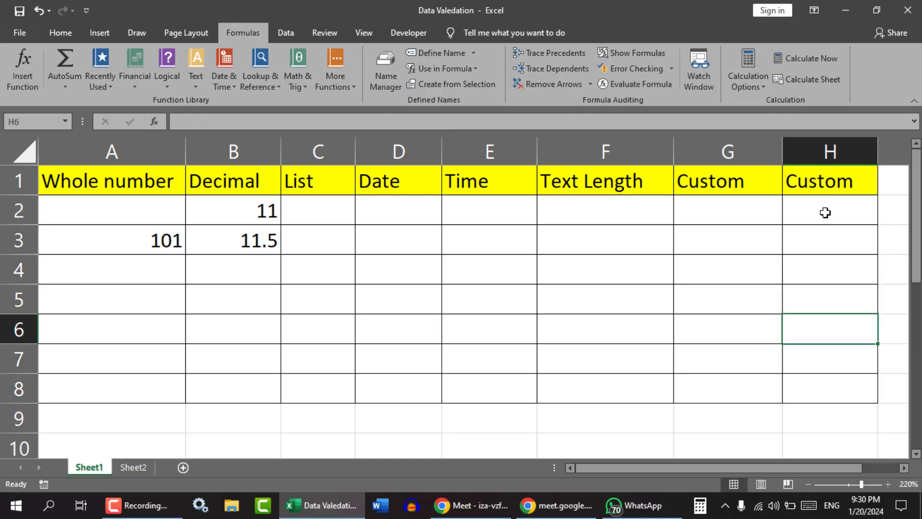
pyautogui.moveTo(824, 210); pyautogui.dragTo(809, 389)
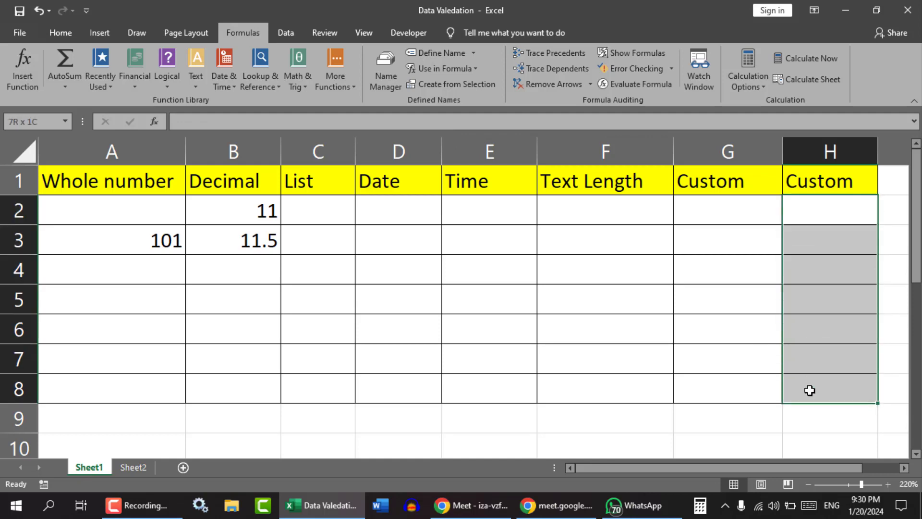
pyautogui.moveTo(811, 211); pyautogui.dragTo(821, 391)
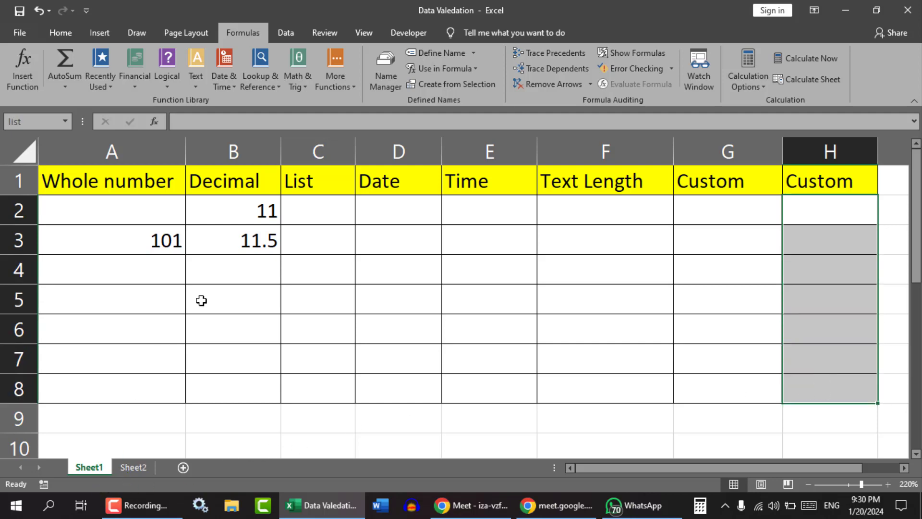
pyautogui.click(62, 32)
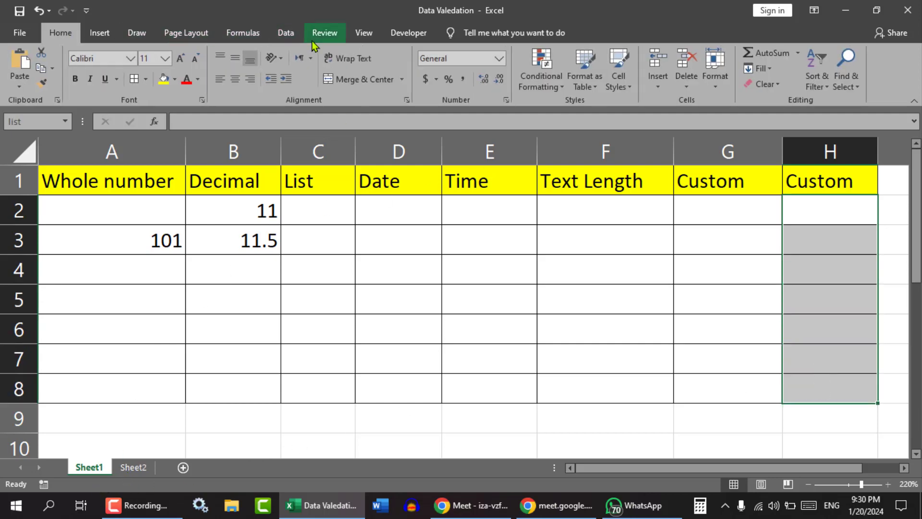
pyautogui.click(287, 33)
pyautogui.click(580, 86)
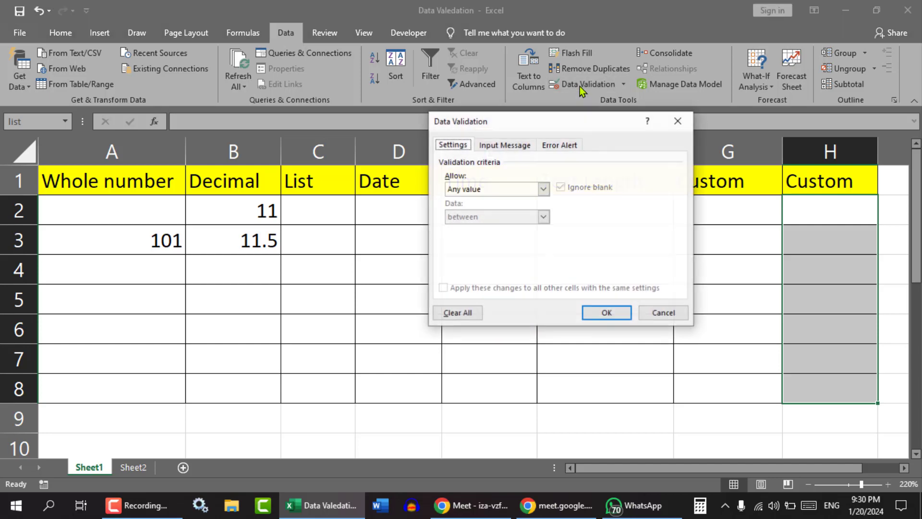
pyautogui.click(543, 189)
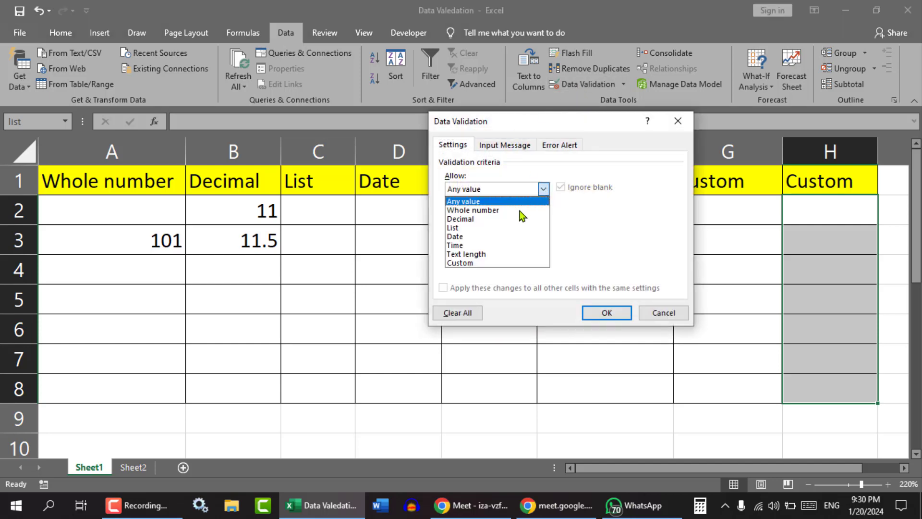
pyautogui.click(459, 226)
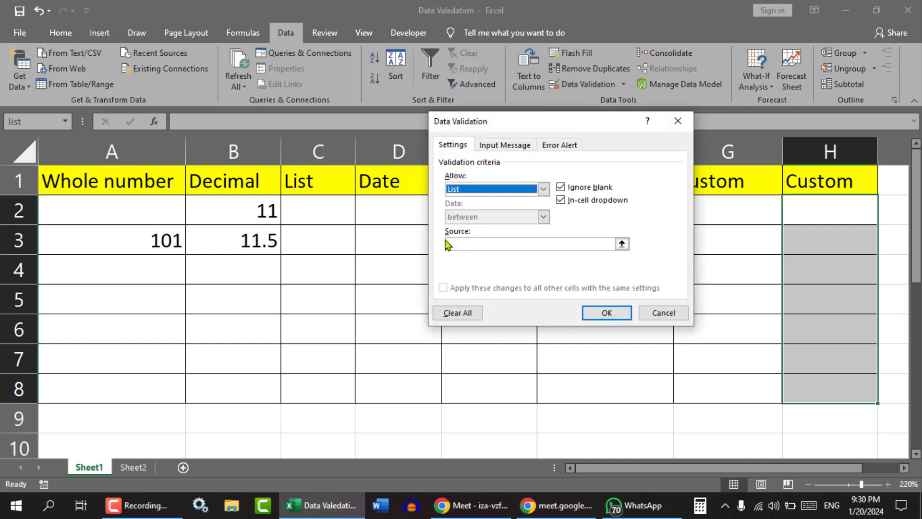
# Set the list rule's source to =listtow and apply the validation.
pyautogui.moveTo(535, 132); pyautogui.dragTo(447, 143)
pyautogui.click(386, 255)
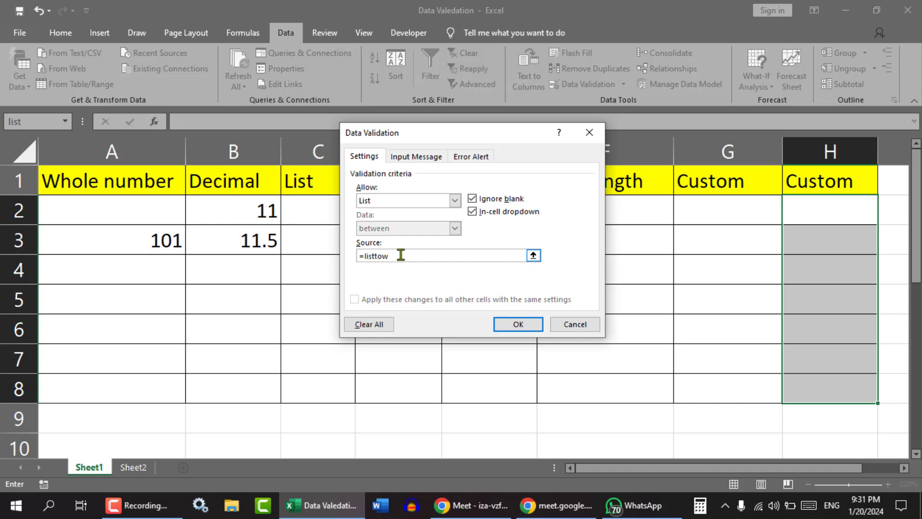
pyautogui.click(500, 323)
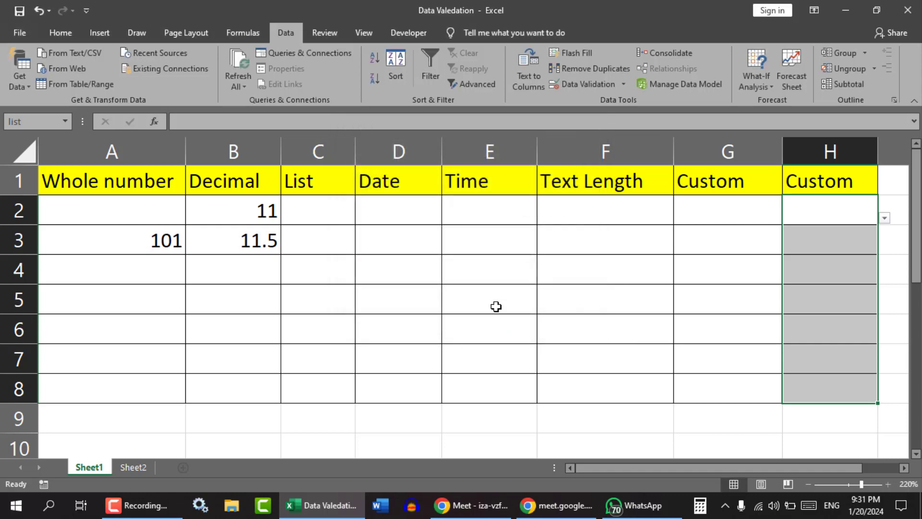
# Test the in-cell list by choosing its first name in H2, second name in H3 and first name in H4.
pyautogui.click(886, 220)
pyautogui.click(819, 235)
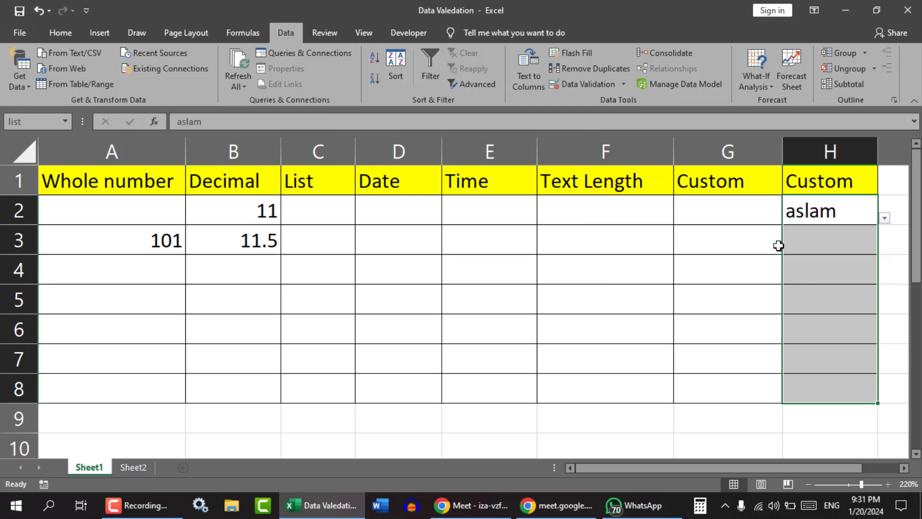
pyautogui.click(846, 239)
pyautogui.click(885, 248)
pyautogui.click(807, 285)
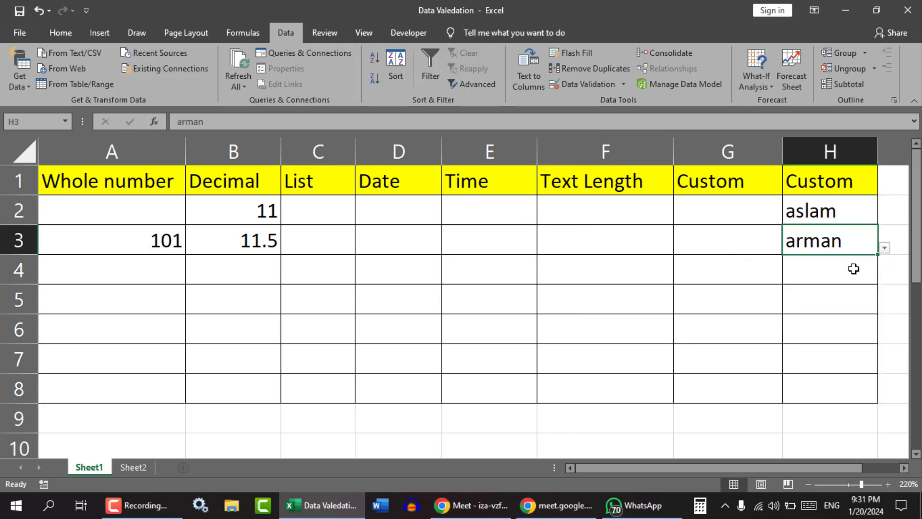
pyautogui.click(855, 268)
pyautogui.click(886, 278)
pyautogui.click(792, 294)
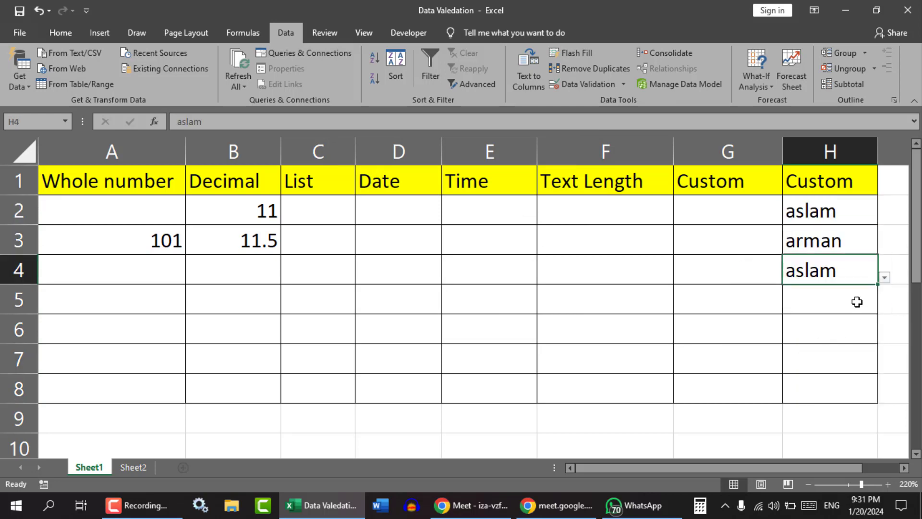
# Clear the Custom header and the test entries from H1:H5.
pyautogui.click(855, 301)
pyautogui.moveTo(815, 182); pyautogui.dragTo(832, 293)
pyautogui.press('Delete')
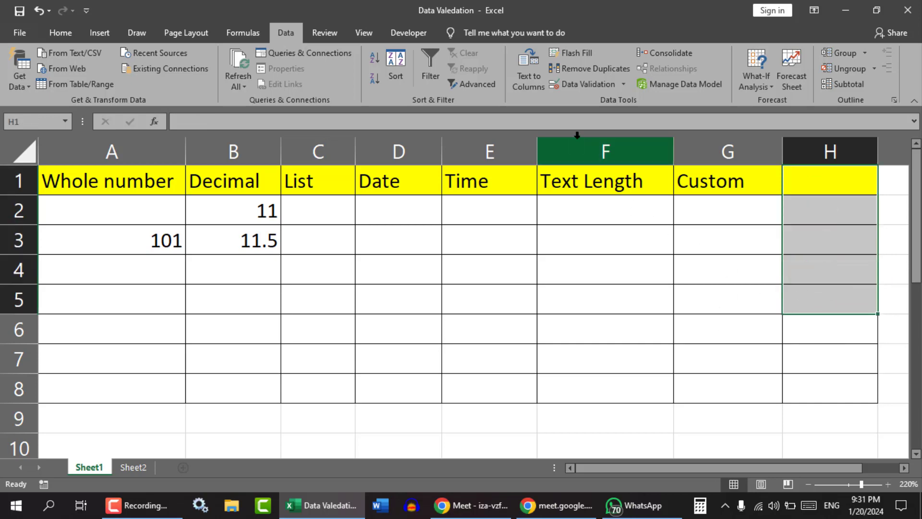
pyautogui.click(601, 86)
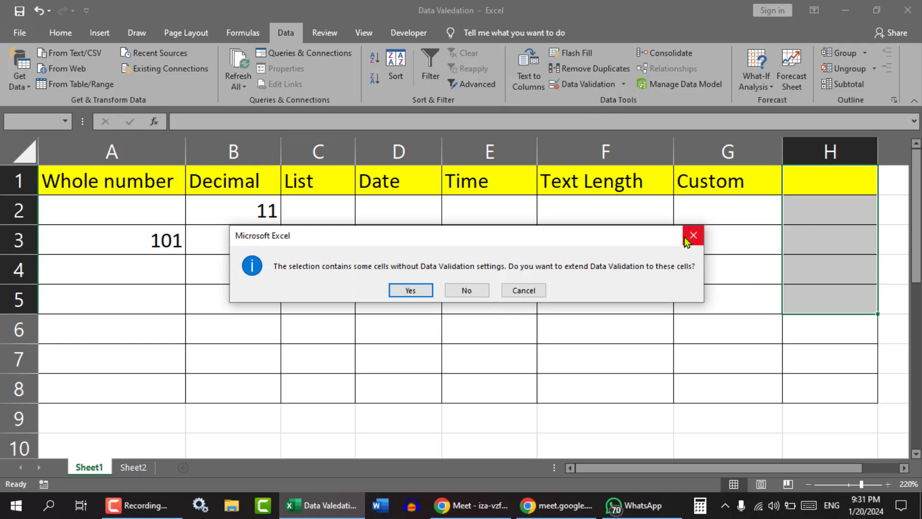
pyautogui.click(688, 235)
pyautogui.click(624, 85)
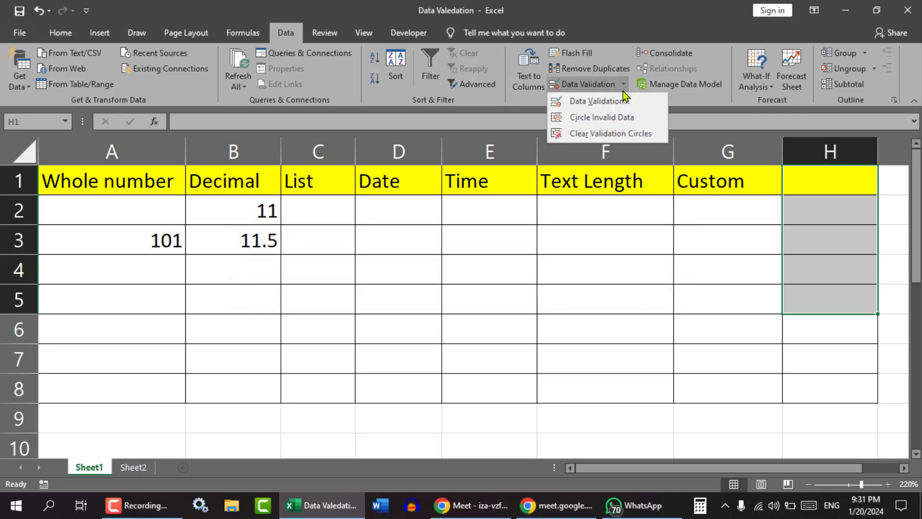
pyautogui.click(612, 103)
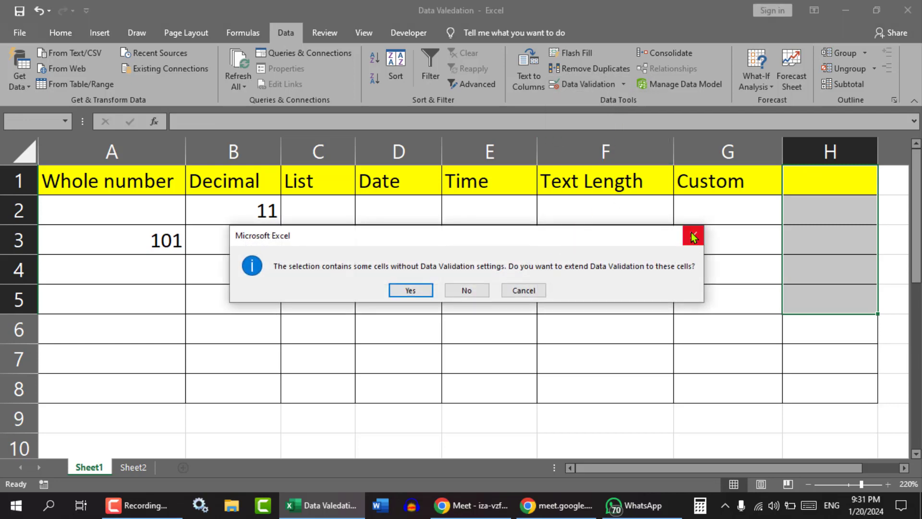
pyautogui.click(691, 232)
# Review the allowed data validation types for cell F8, including Text length, and close the dialog without changes.
pyautogui.click(606, 393)
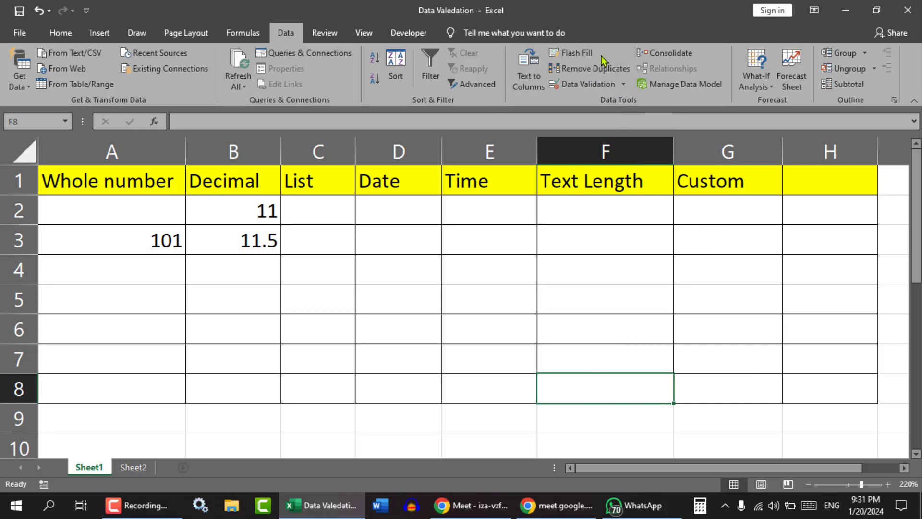
pyautogui.click(623, 87)
pyautogui.click(609, 102)
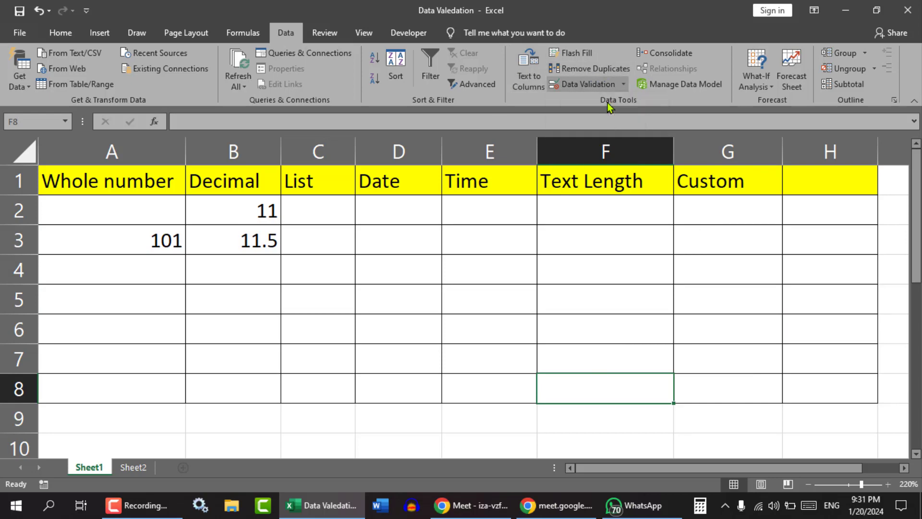
pyautogui.click(454, 200)
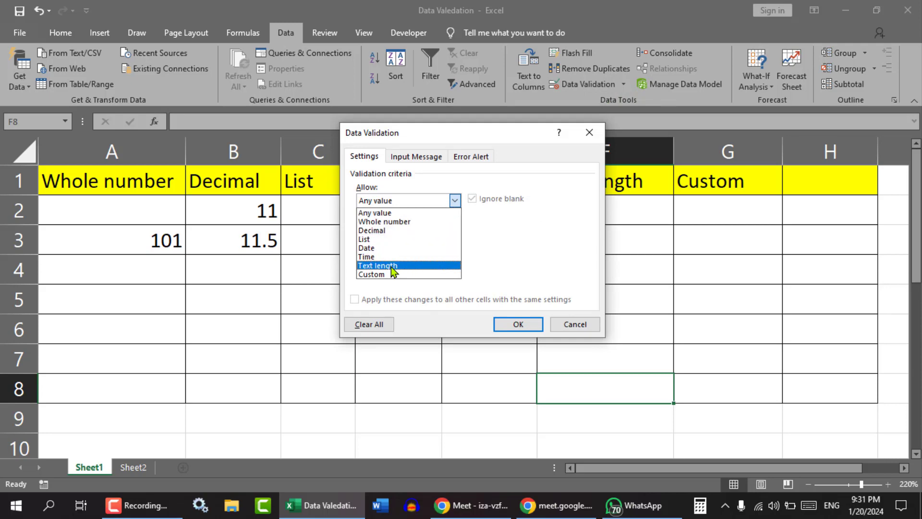
pyautogui.click(466, 134)
pyautogui.click(587, 132)
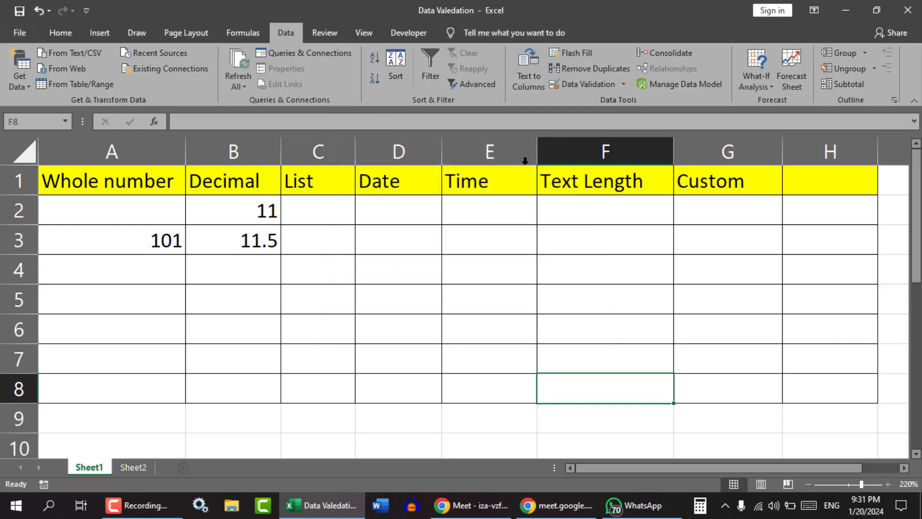
# Enter the sample texts as, asdfhwetaefjasfdhiwerh and djfasf in F2:F4 under Text Length.
pyautogui.click(605, 210)
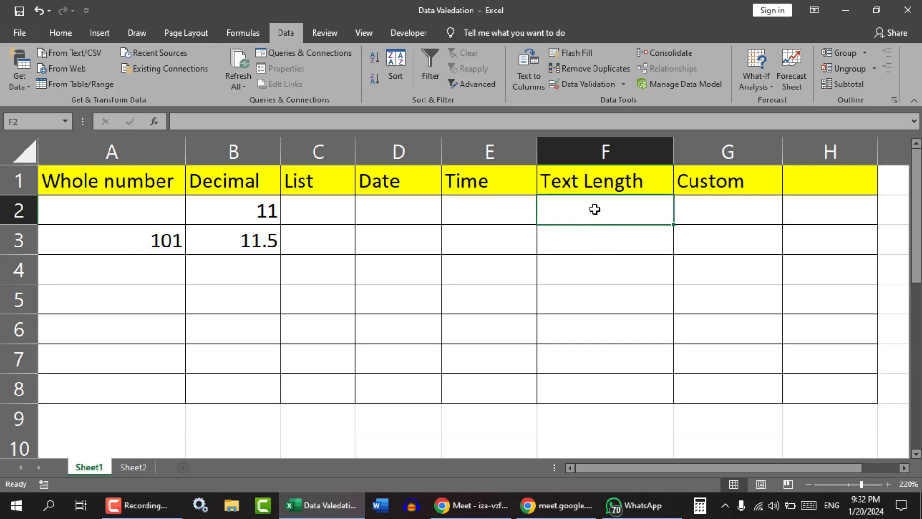
pyautogui.click(591, 243)
pyautogui.moveTo(589, 206); pyautogui.dragTo(595, 389)
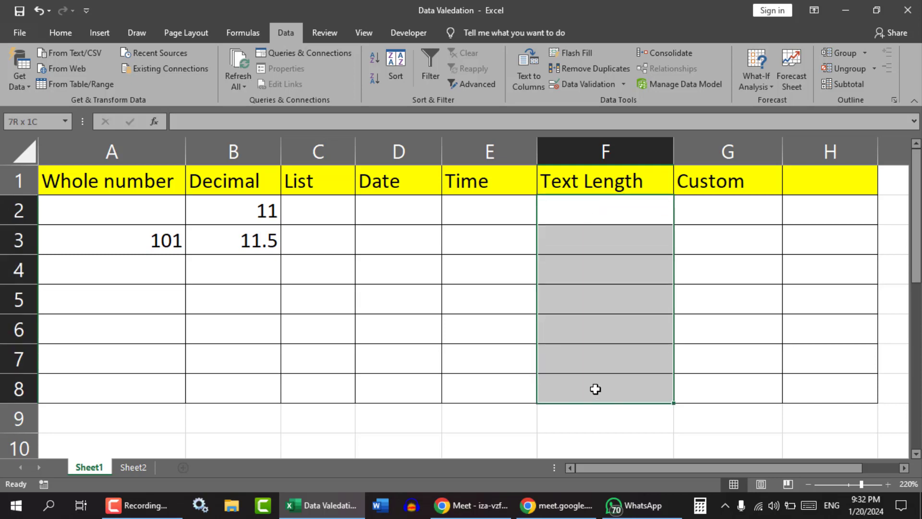
pyautogui.click(583, 214)
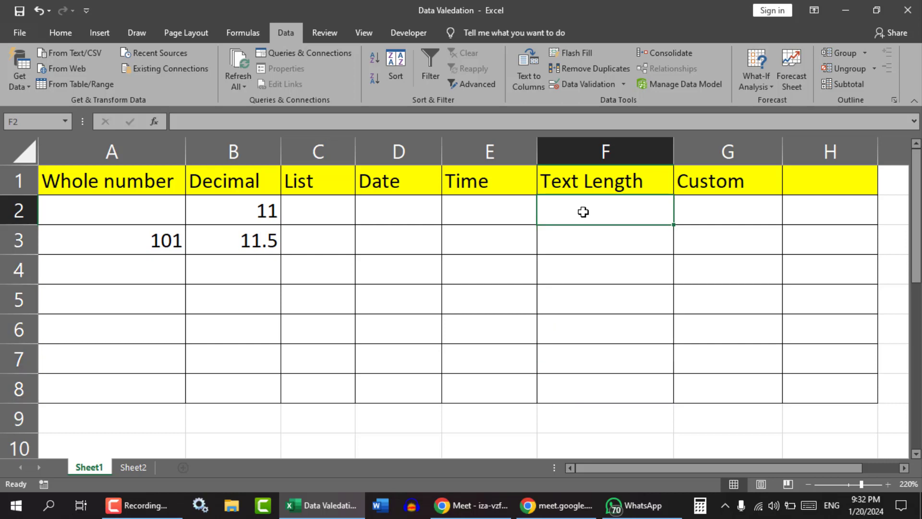
pyautogui.write('as')
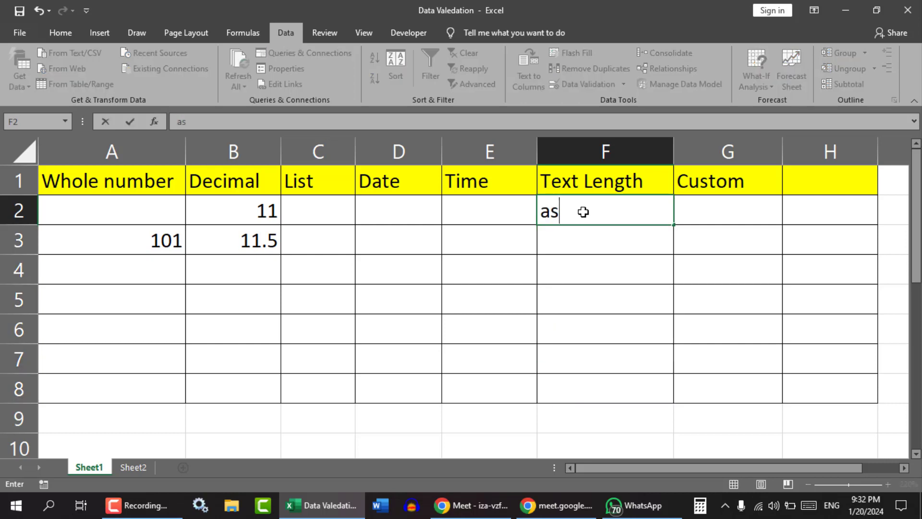
pyautogui.press('BackSpace')
pyautogui.press('BackSpace')
pyautogui.write('as')
pyautogui.press('Return')
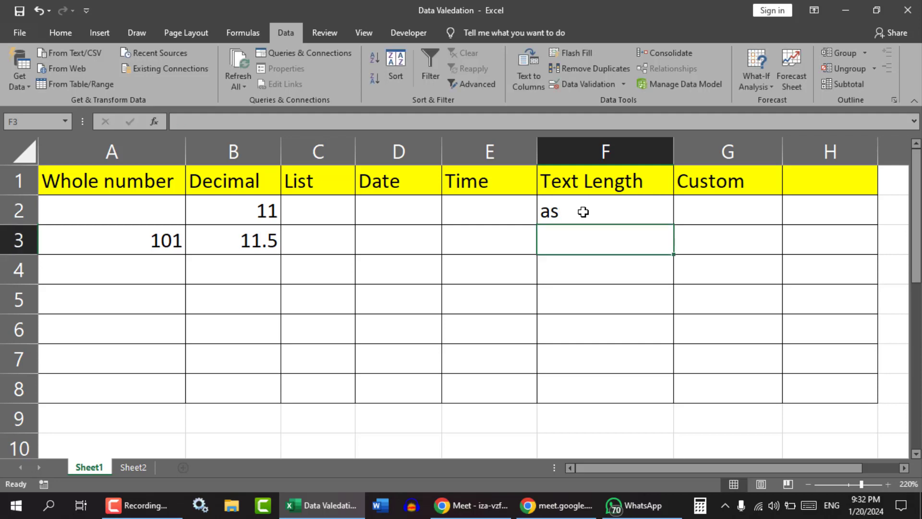
pyautogui.write('asdfhwetaefjasfdhiwerh')
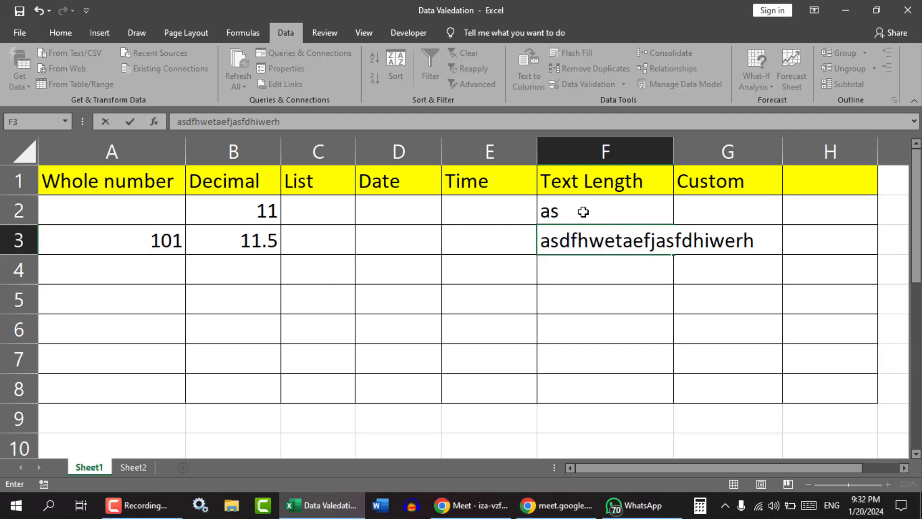
pyautogui.press('Return')
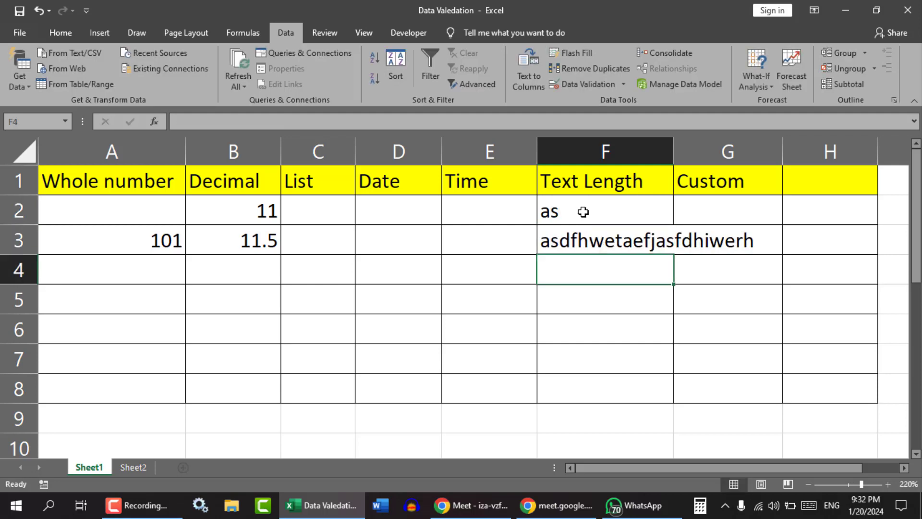
pyautogui.write('djfasf')
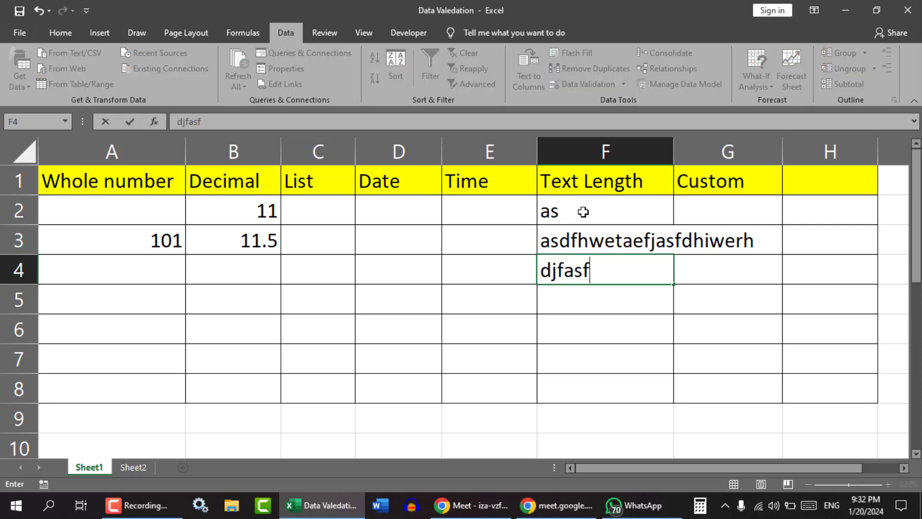
pyautogui.press('Return')
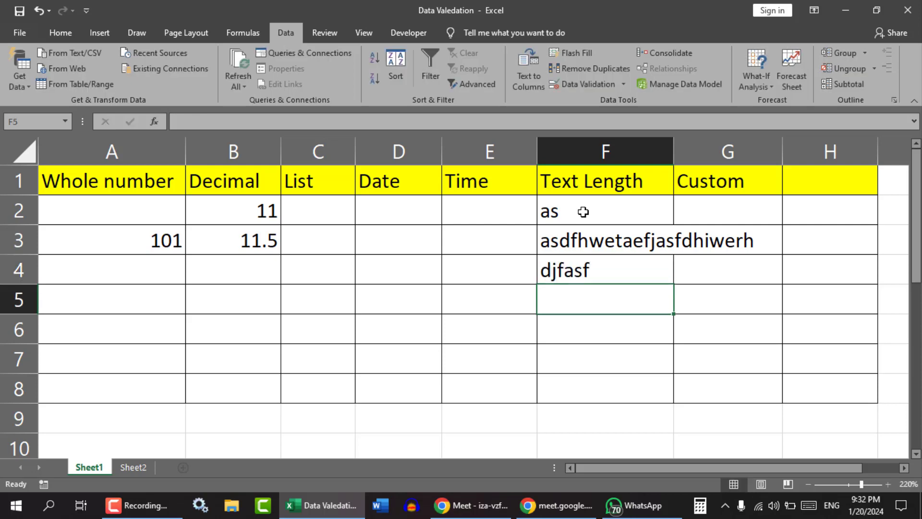
# Clear the sample texts from F2:F4 in the Text Length column.
pyautogui.moveTo(579, 273); pyautogui.dragTo(580, 280)
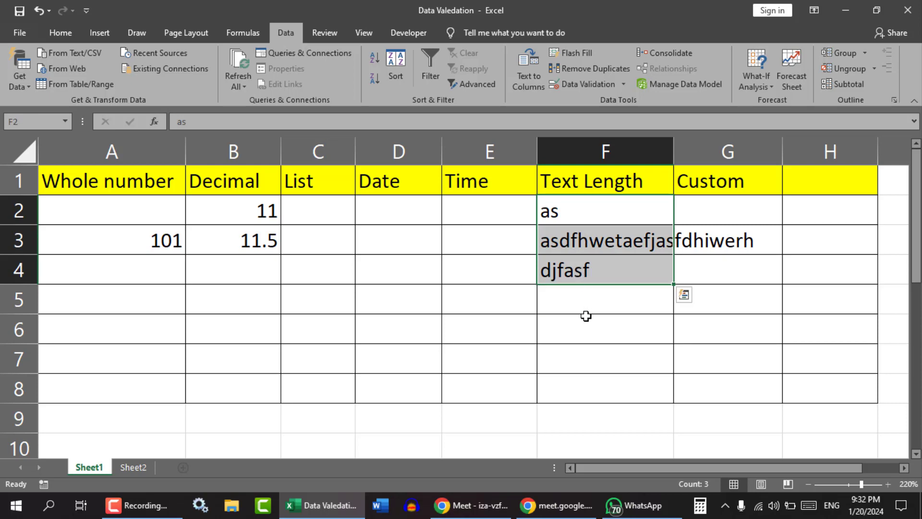
pyautogui.press('Delete')
pyautogui.click(596, 362)
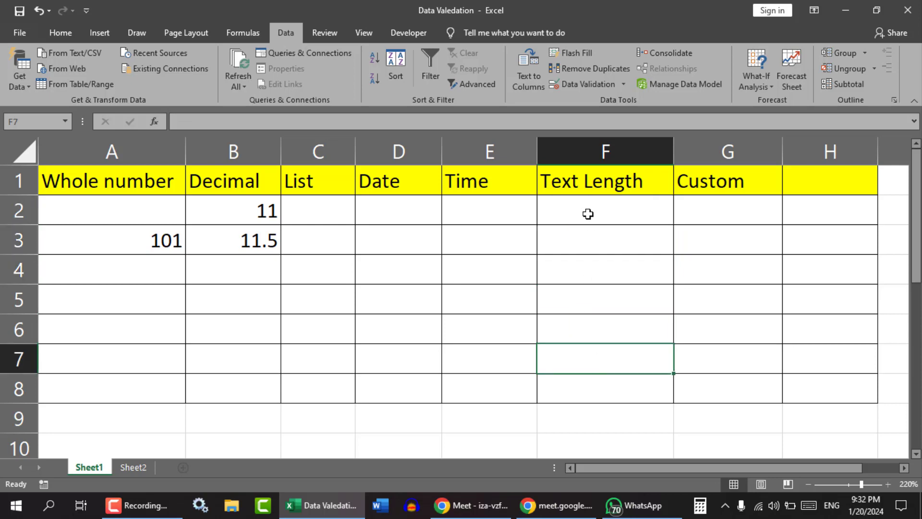
# Start a text length validation rule for F2:F8 in the Text Length column with a minimum of 3.
pyautogui.moveTo(588, 214); pyautogui.dragTo(586, 385)
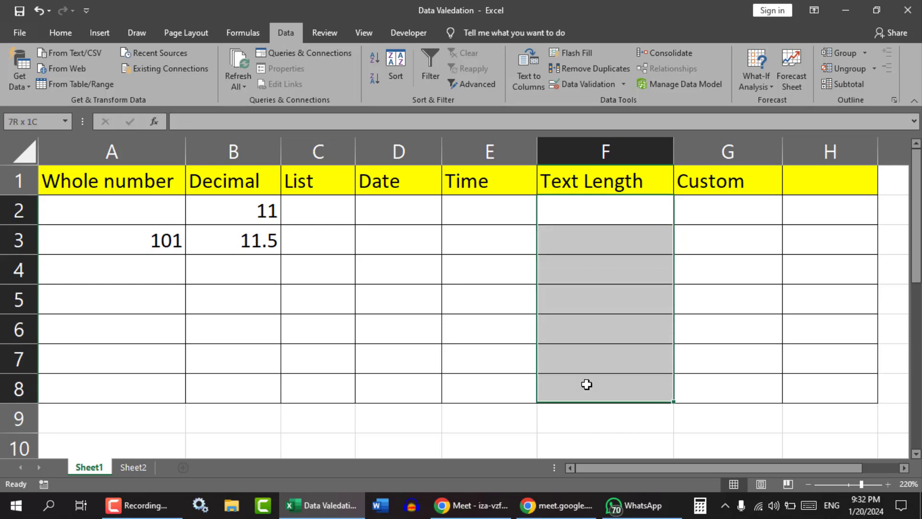
pyautogui.click(624, 85)
pyautogui.click(612, 96)
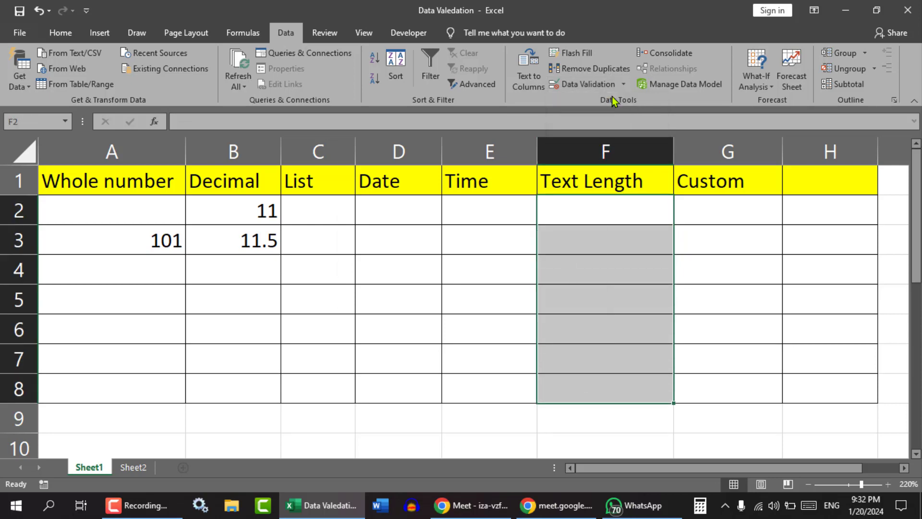
pyautogui.click(456, 203)
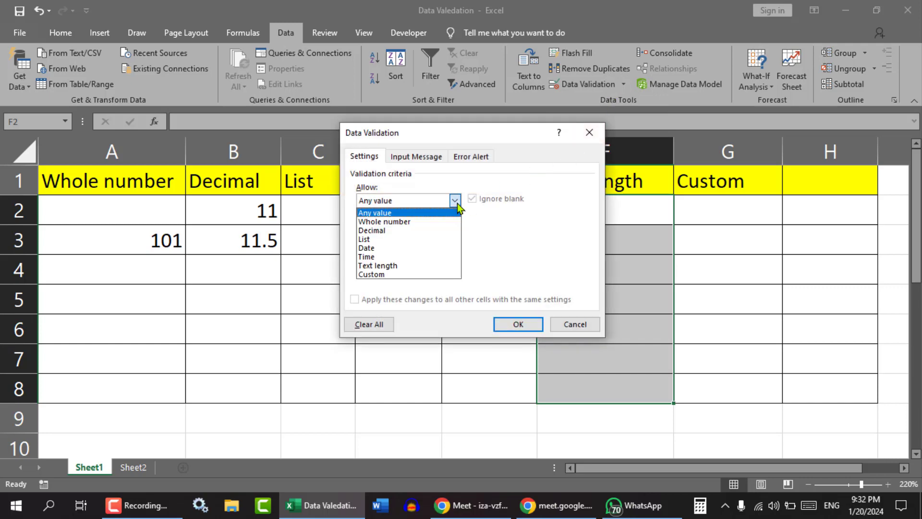
pyautogui.click(393, 267)
pyautogui.moveTo(436, 134); pyautogui.dragTo(579, 123)
pyautogui.click(583, 244)
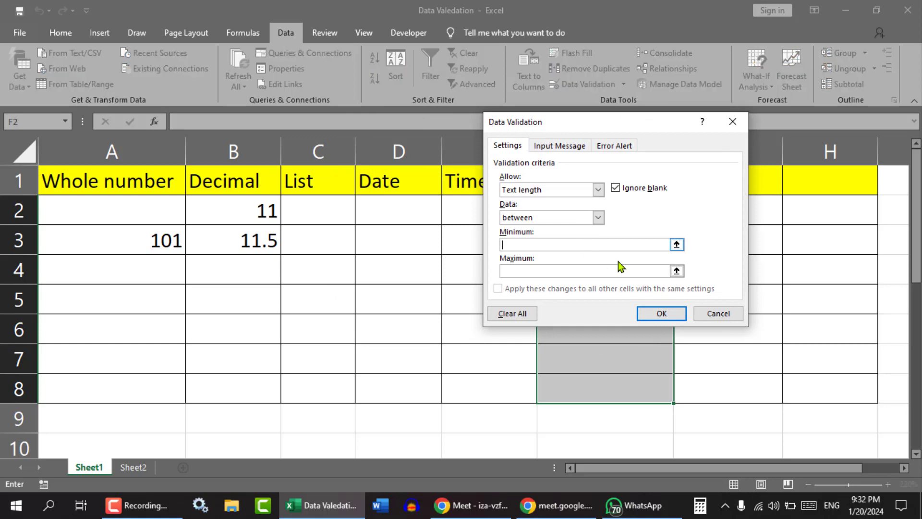
pyautogui.write('3')
# Change the text length rule's condition to equal to and apply it to F2:F8.
pyautogui.click(598, 219)
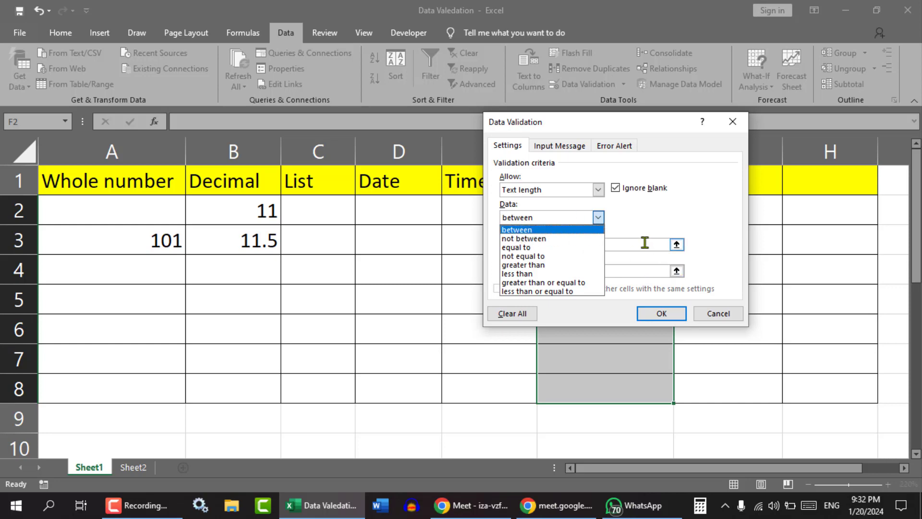
pyautogui.click(629, 123)
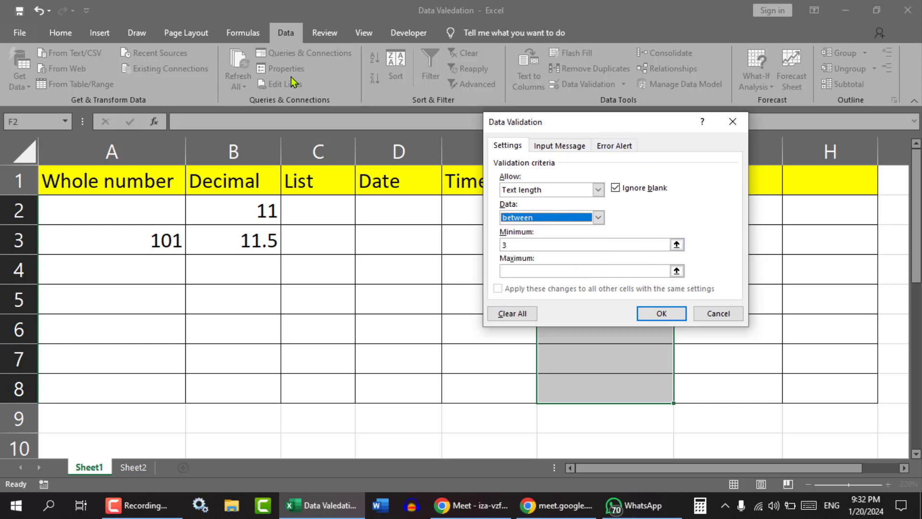
pyautogui.moveTo(596, 122); pyautogui.dragTo(295, 102)
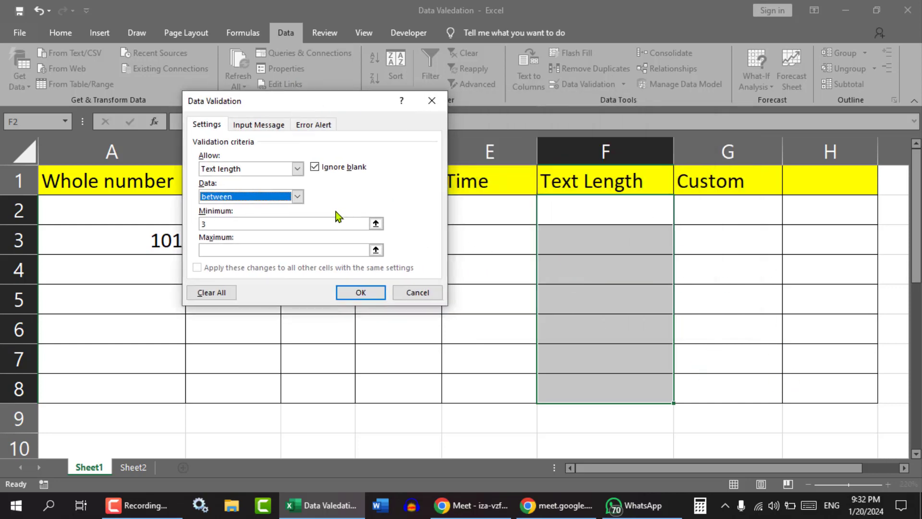
pyautogui.click(298, 197)
pyautogui.click(211, 226)
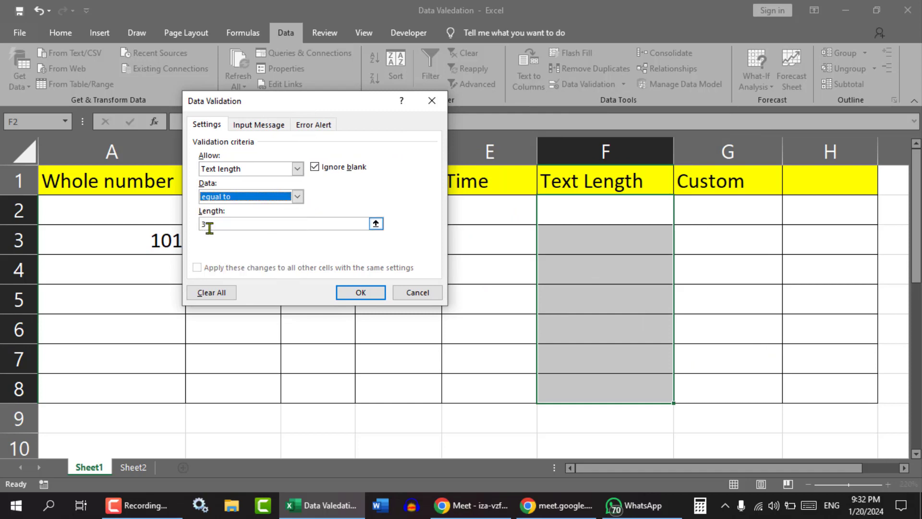
pyautogui.click(241, 223)
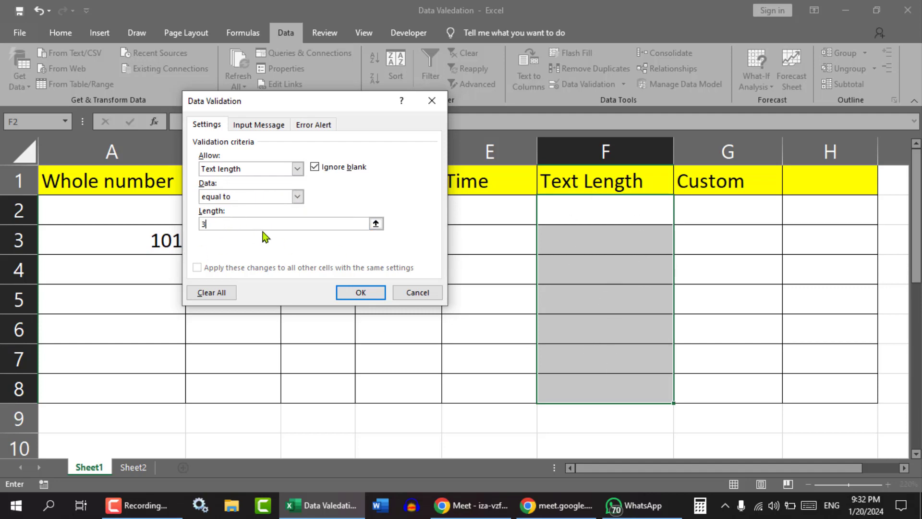
pyautogui.click(360, 293)
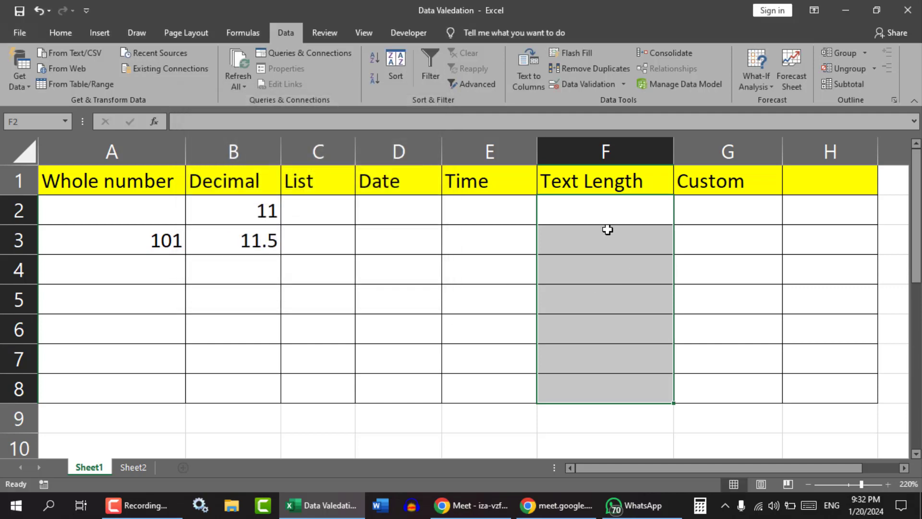
# Test the text length rule by trying the entries kj and jhgf in F2, cancelling each one.
pyautogui.click(604, 210)
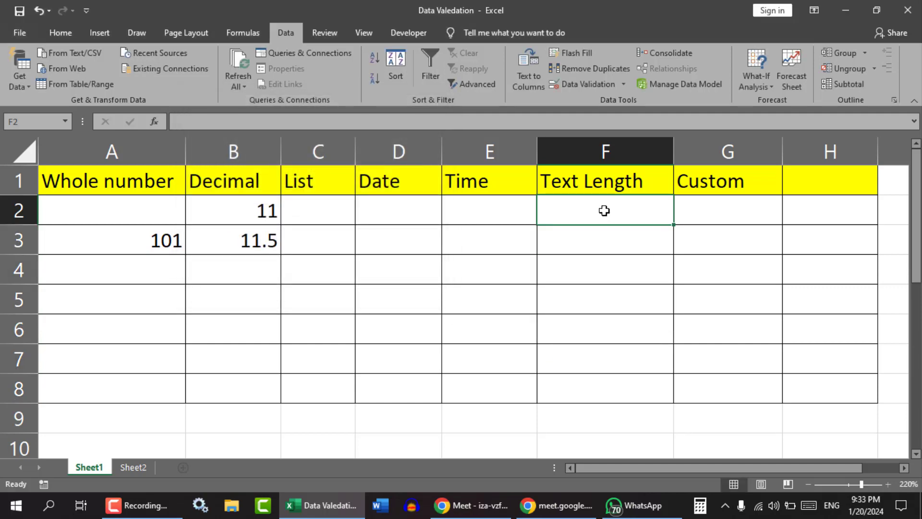
pyautogui.write('kj')
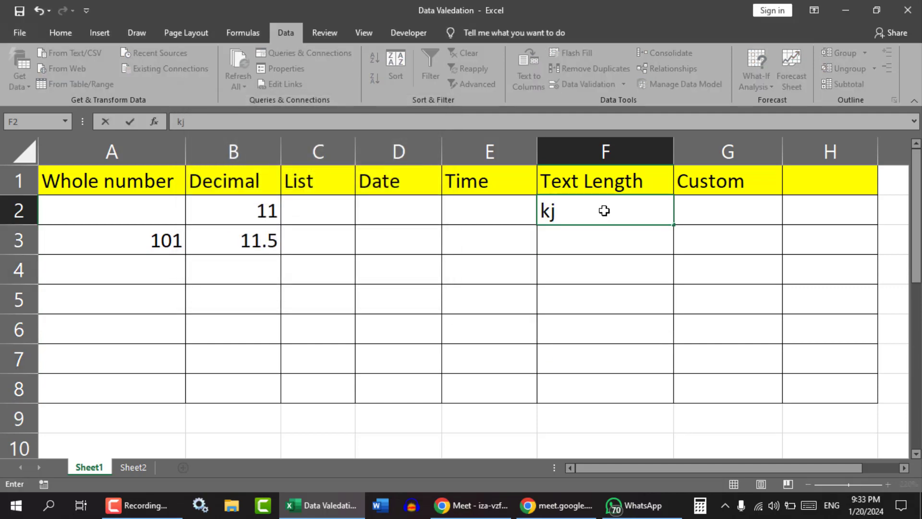
pyautogui.press('Return')
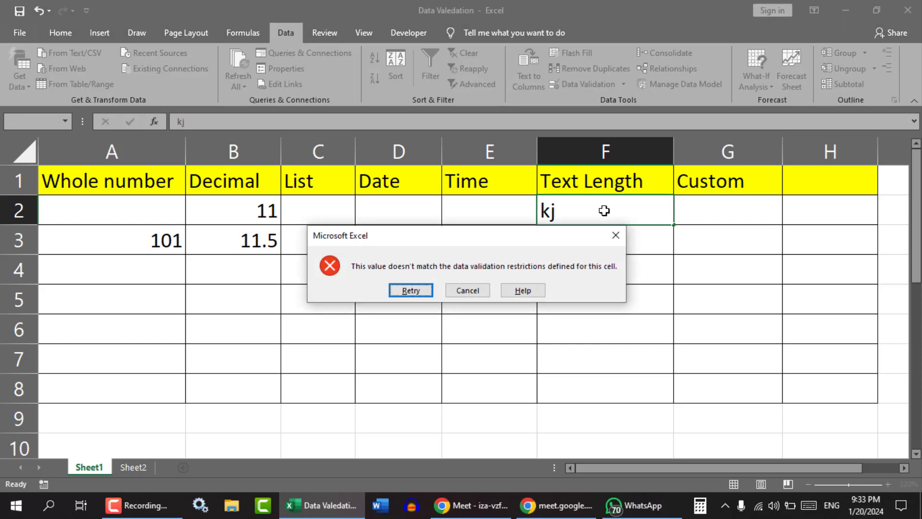
pyautogui.click(615, 234)
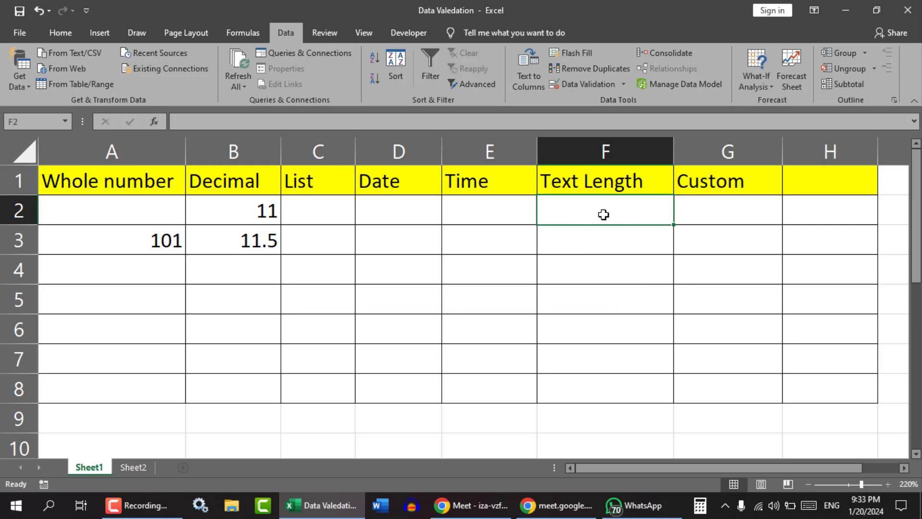
pyautogui.write('jhgf')
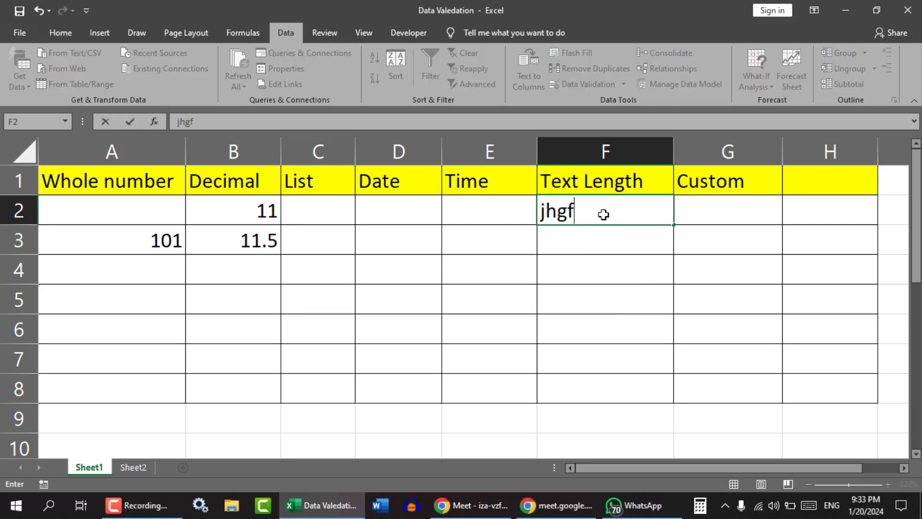
pyautogui.press('Return')
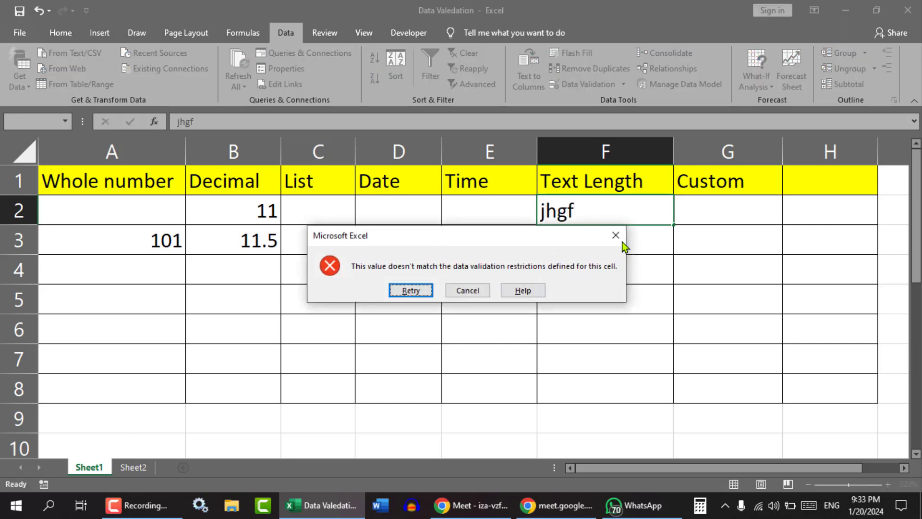
pyautogui.click(614, 236)
# Clear the existing validation on F2:F8 and apply a text length rule between 3 and 10.
pyautogui.moveTo(598, 211); pyautogui.dragTo(590, 385)
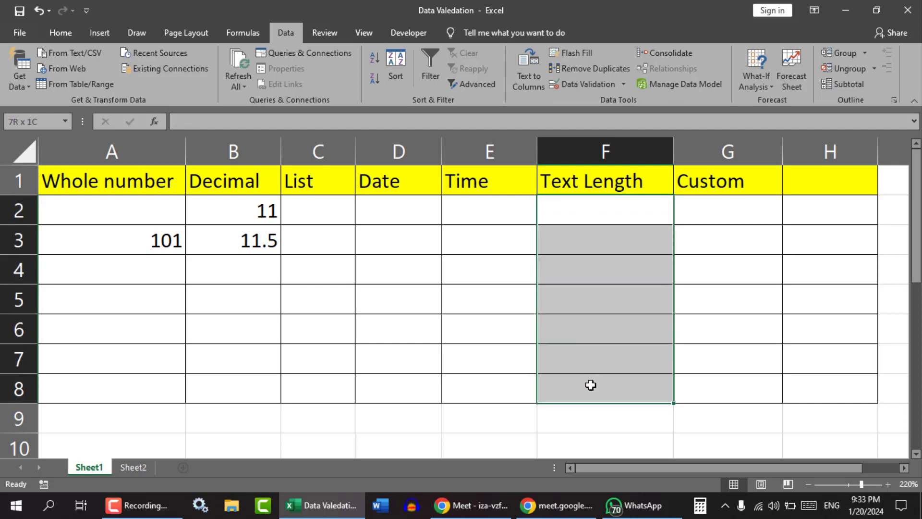
pyautogui.click(624, 85)
pyautogui.click(608, 101)
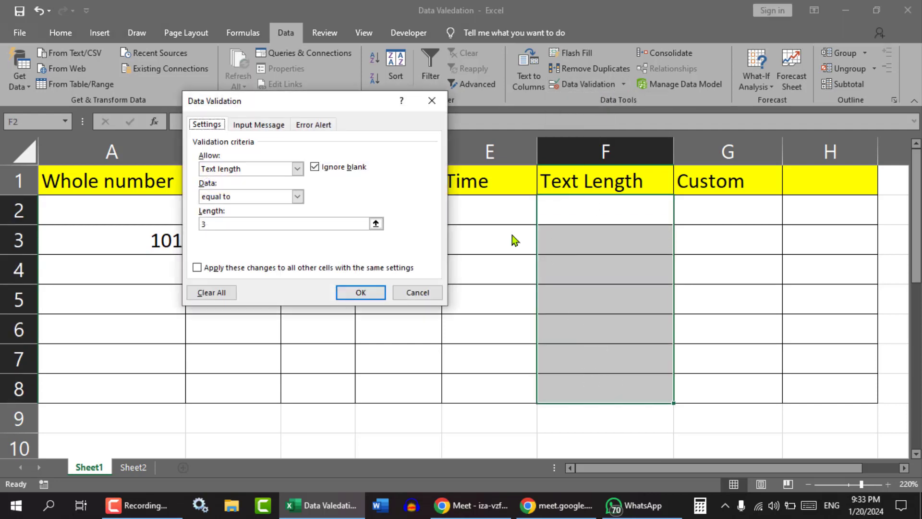
pyautogui.click(207, 294)
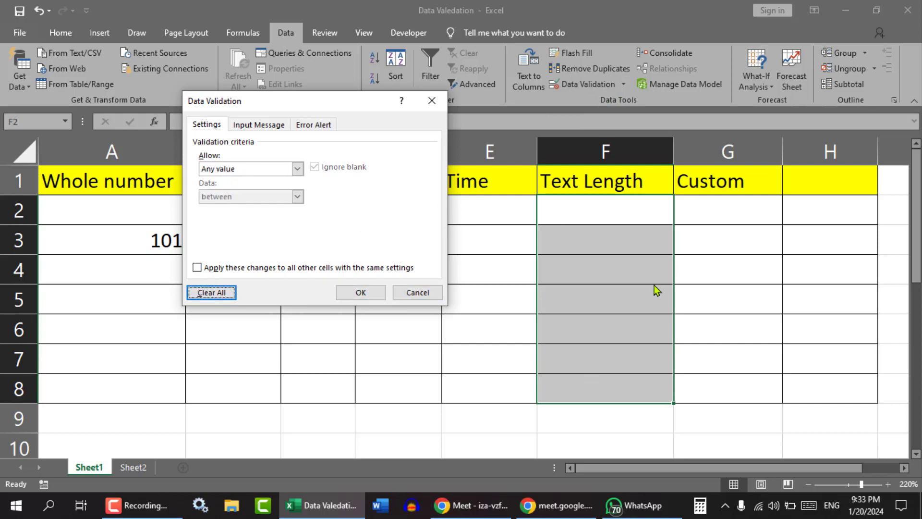
pyautogui.click(298, 169)
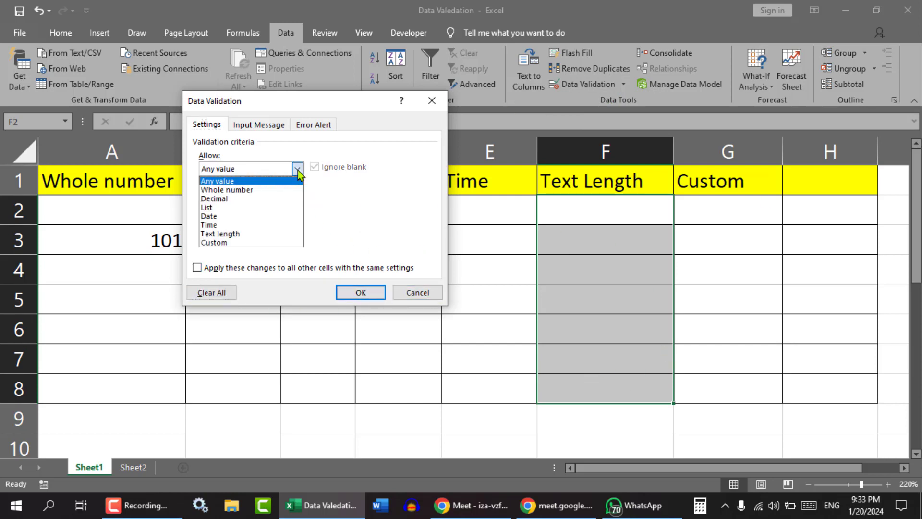
pyautogui.click(240, 234)
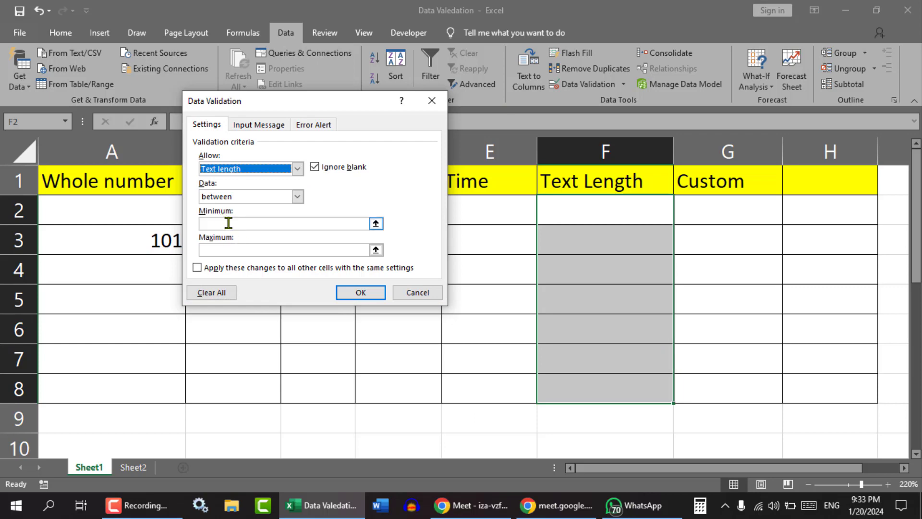
pyautogui.click(238, 224)
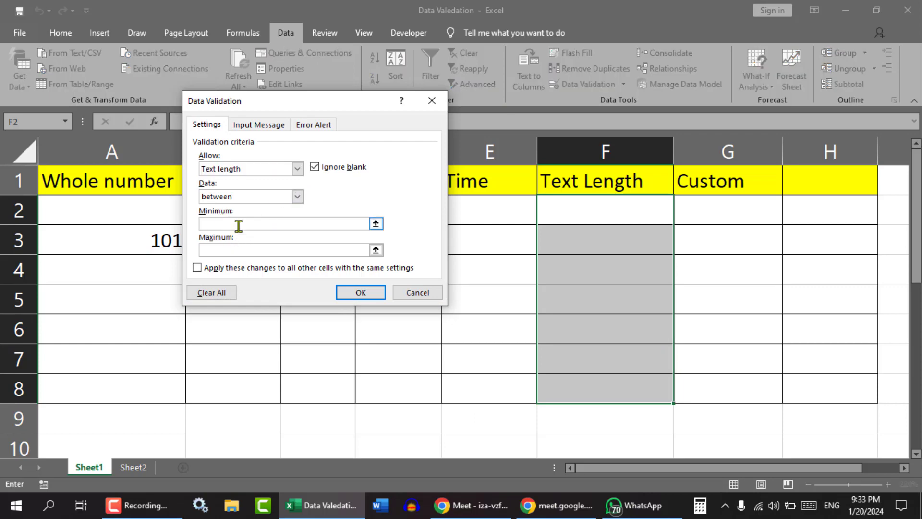
pyautogui.click(231, 250)
pyautogui.write('10')
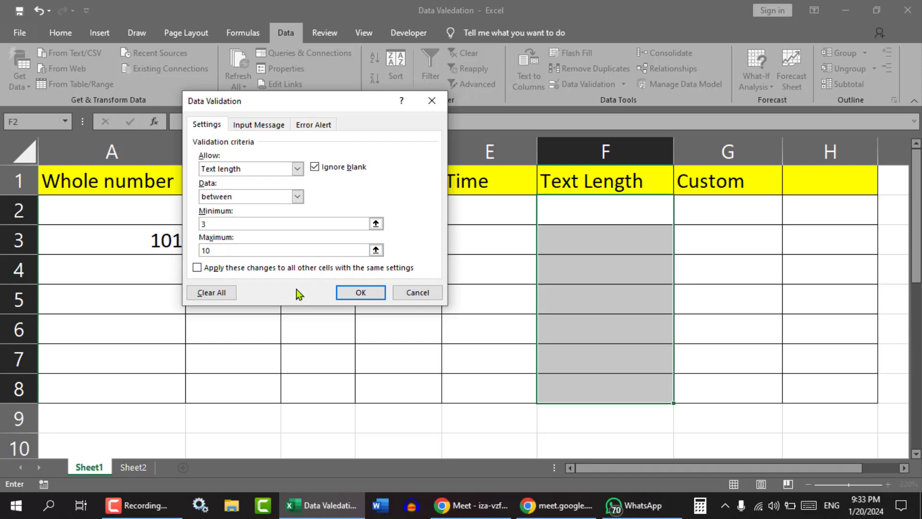
pyautogui.click(360, 292)
# Try the entry kj in F2, and extend it to kjh on retry.
pyautogui.click(595, 218)
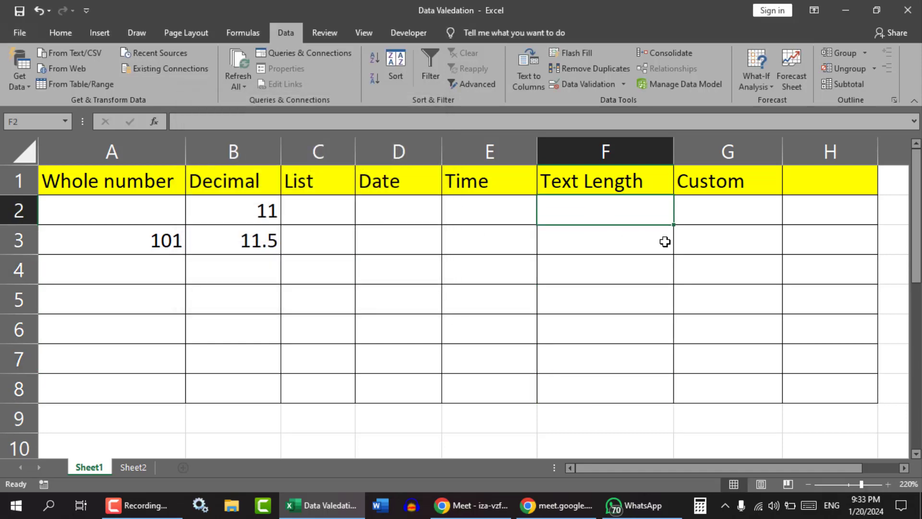
pyautogui.write('kj')
pyautogui.press('Return')
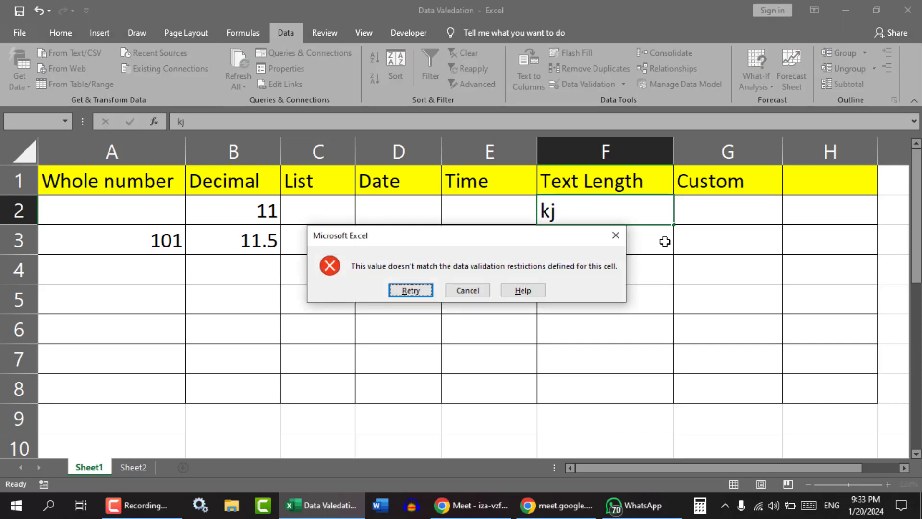
pyautogui.press('Return')
pyautogui.press('End')
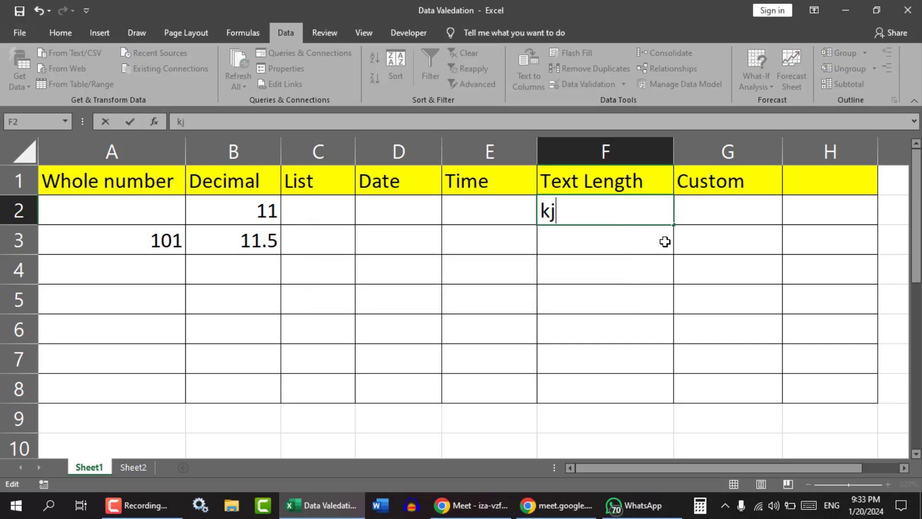
pyautogui.write('h')
pyautogui.press('Return')
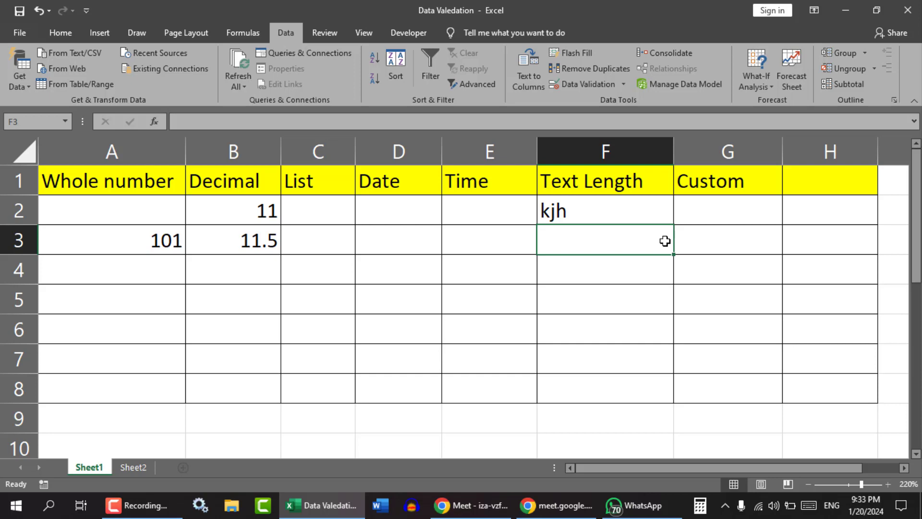
# Try to enter qwertyuiopj in F3 to test the maximum length, and cancel the entry.
pyautogui.write('qwerty')
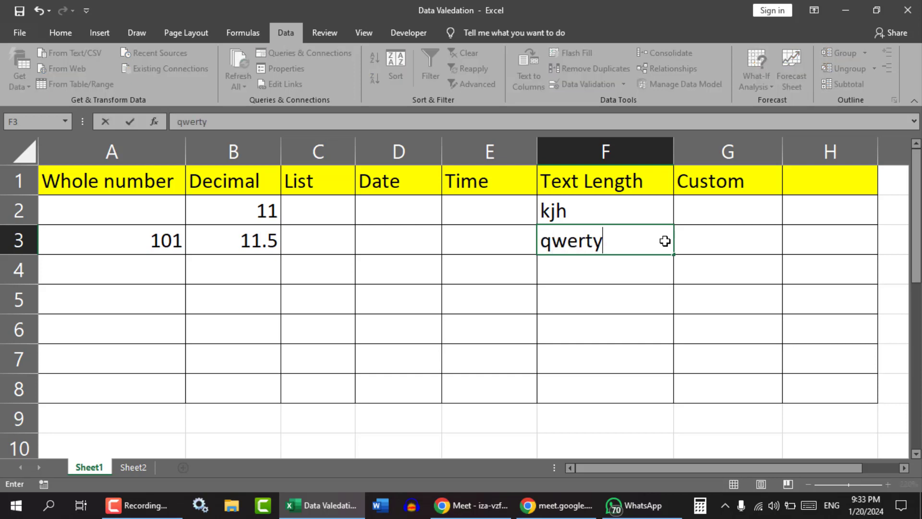
pyautogui.write('uiop')
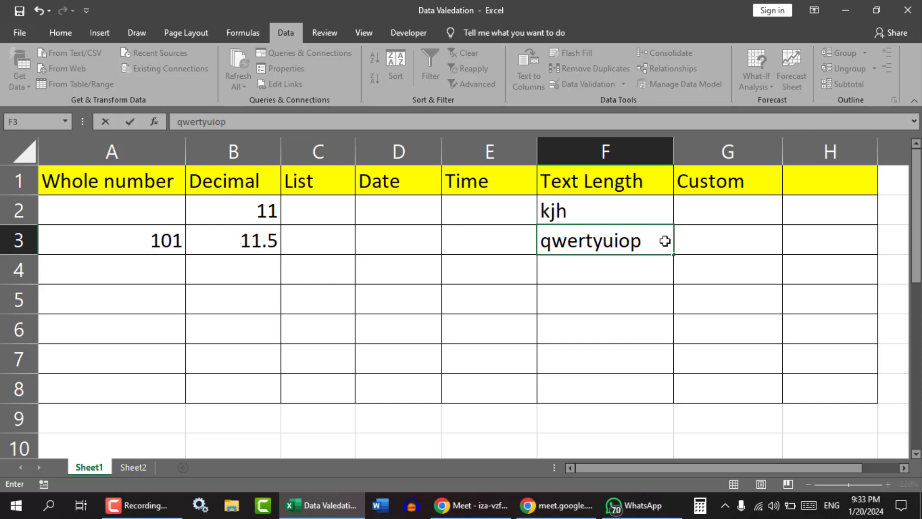
pyautogui.write('j')
pyautogui.press('Return')
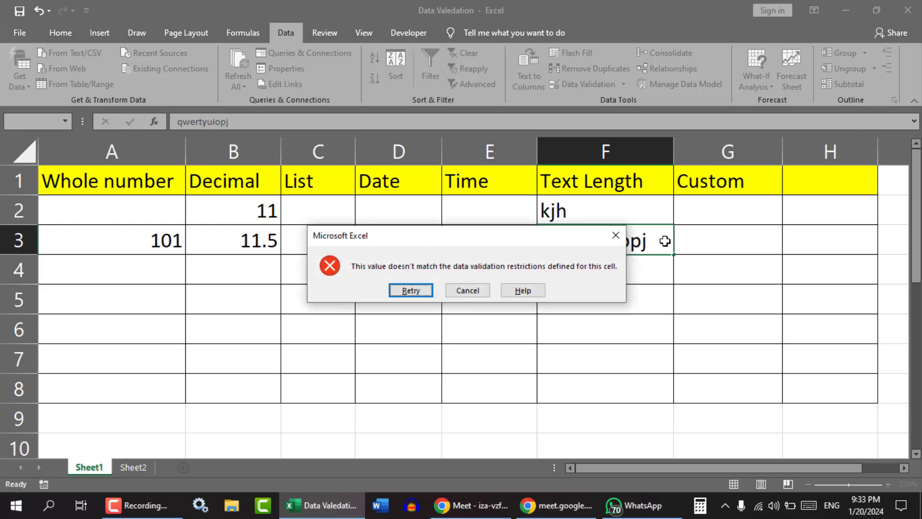
pyautogui.press('Escape')
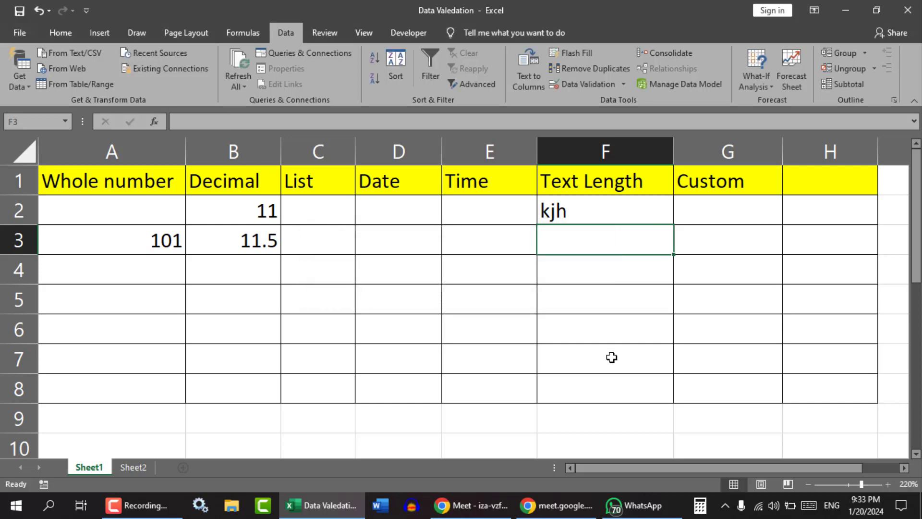
# Clear the test entries from F2:F8 in the Text Length column.
pyautogui.click(612, 358)
pyautogui.moveTo(569, 213); pyautogui.dragTo(588, 374)
pyautogui.press('Delete')
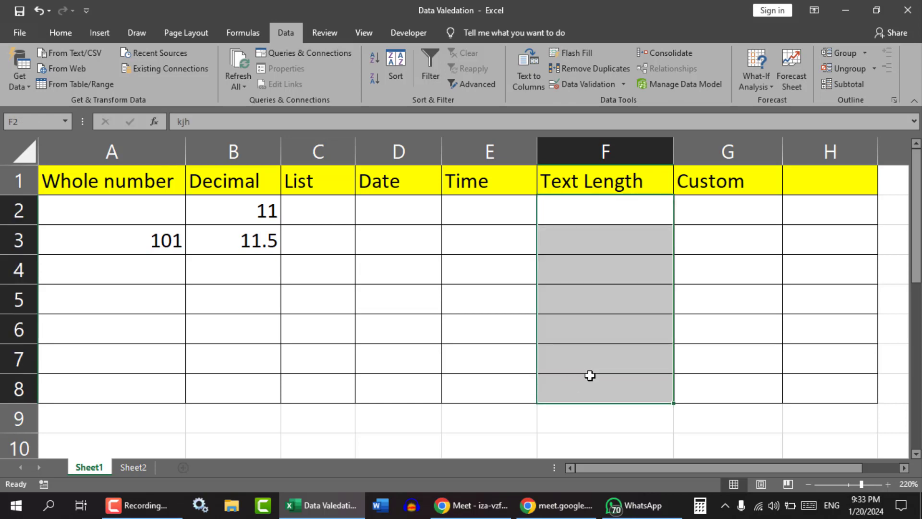
# Reset the validation criteria for F2:F8 and close the dialog without applying the change.
pyautogui.click(624, 84)
pyautogui.click(596, 101)
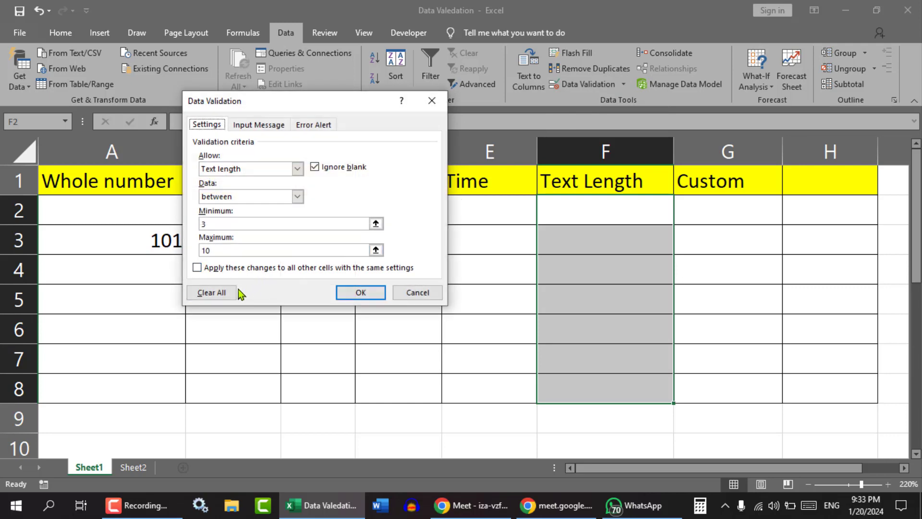
pyautogui.click(213, 293)
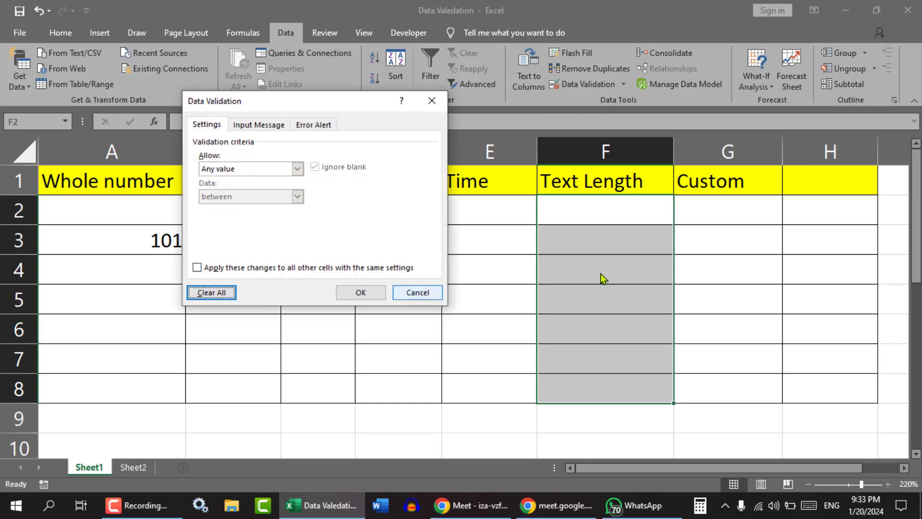
pyautogui.click(432, 101)
# Open data validation for E2:E8 in the Time column and set it to allow Time values.
pyautogui.moveTo(469, 210); pyautogui.dragTo(454, 387)
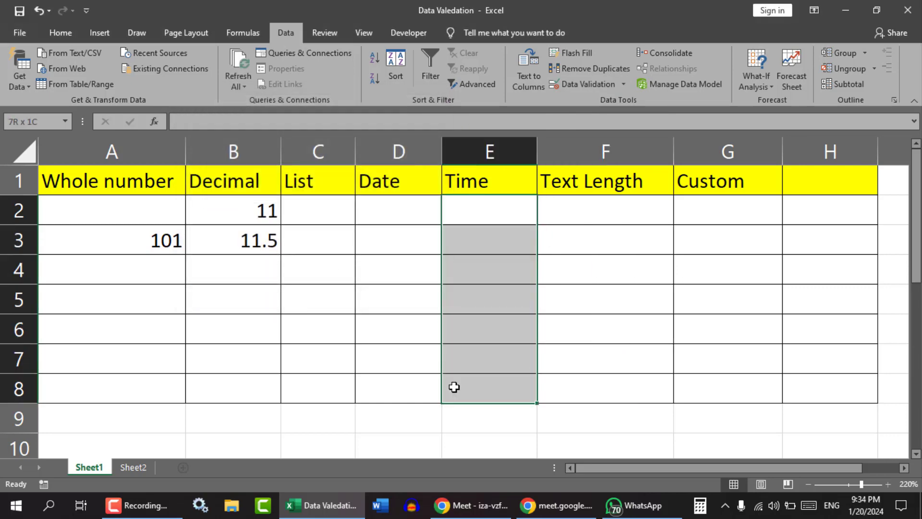
pyautogui.moveTo(478, 209); pyautogui.dragTo(477, 383)
pyautogui.click(623, 84)
pyautogui.click(618, 102)
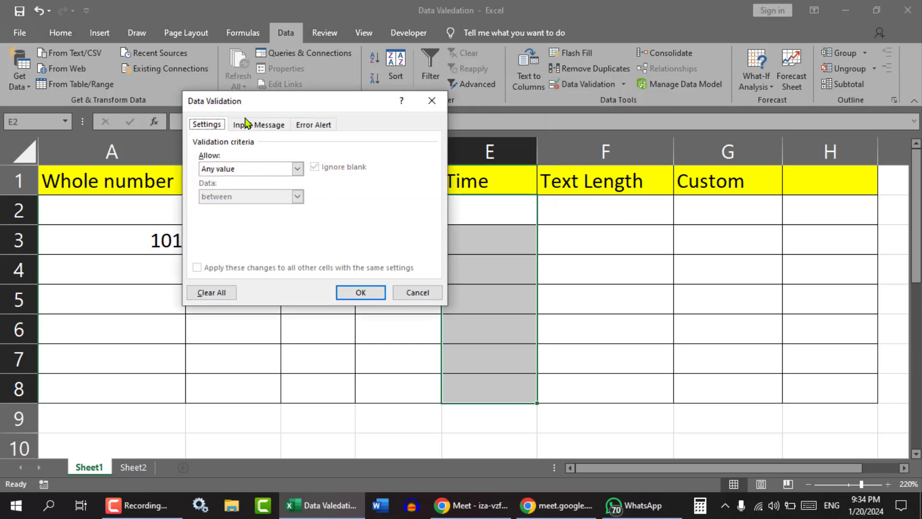
pyautogui.click(293, 170)
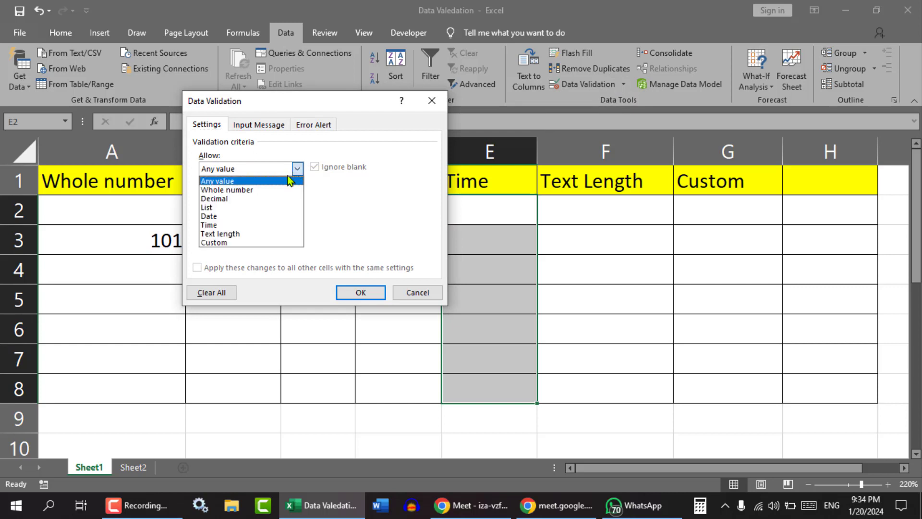
pyautogui.click(208, 225)
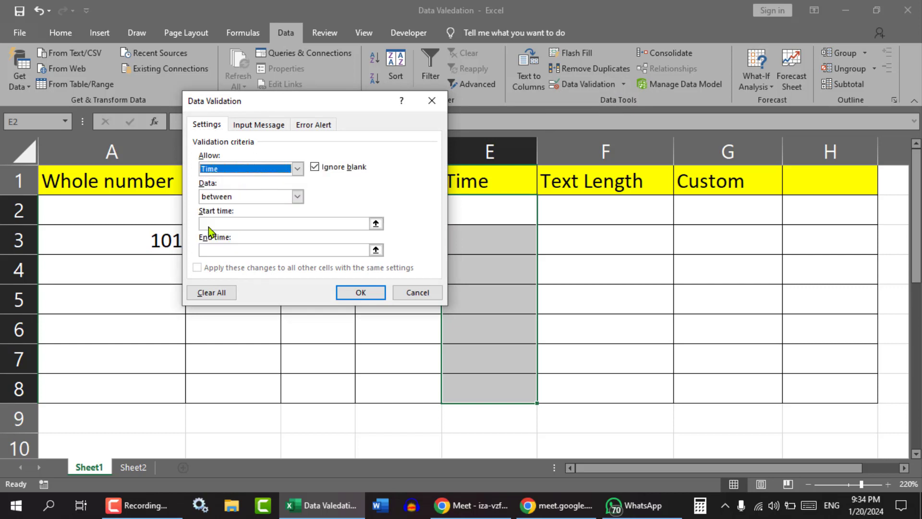
# Try the not between condition for the time rule, and switch back to between.
pyautogui.click(297, 196)
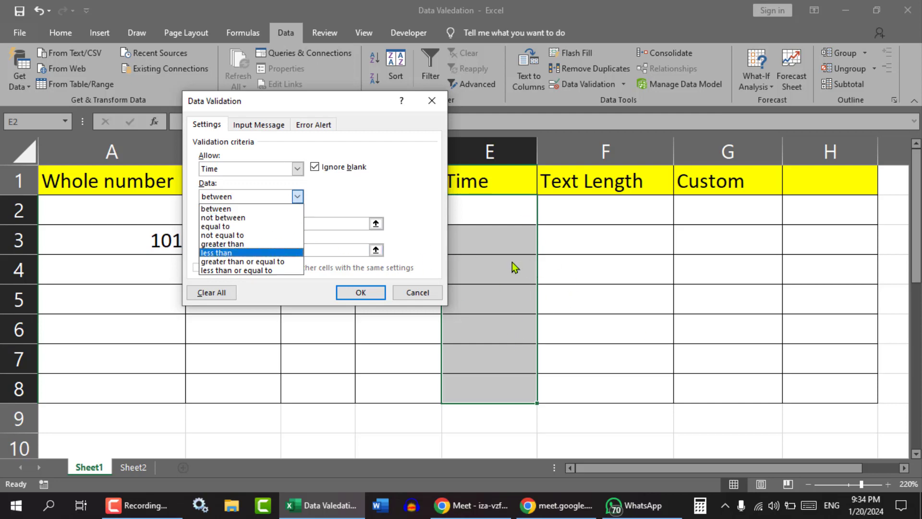
pyautogui.click(221, 218)
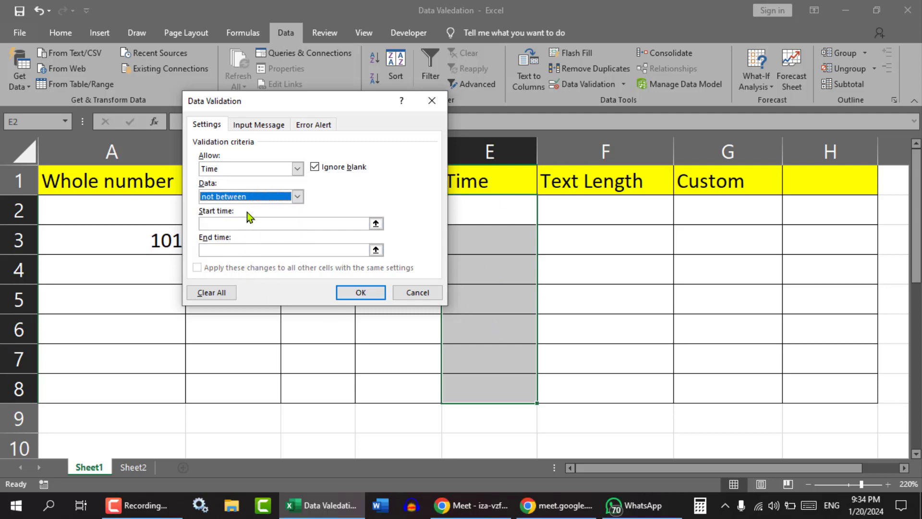
pyautogui.click(298, 196)
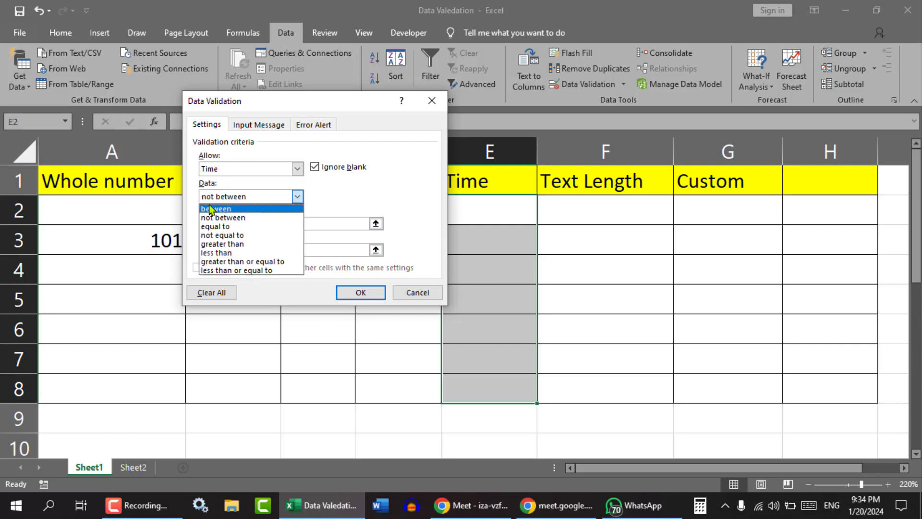
pyautogui.click(210, 205)
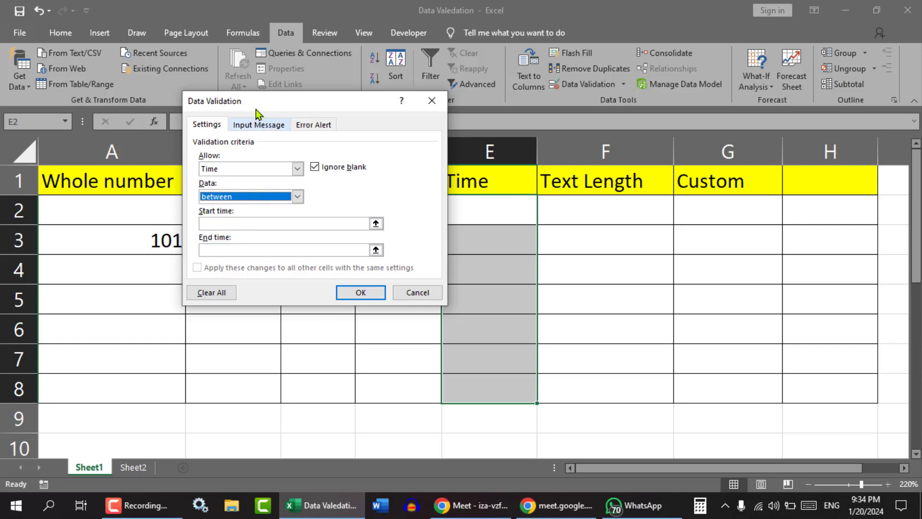
# Set the start time to 7:00:00 and the end time to 13:00:00, and apply the rule to E2:E8.
pyautogui.moveTo(253, 105); pyautogui.dragTo(160, 76)
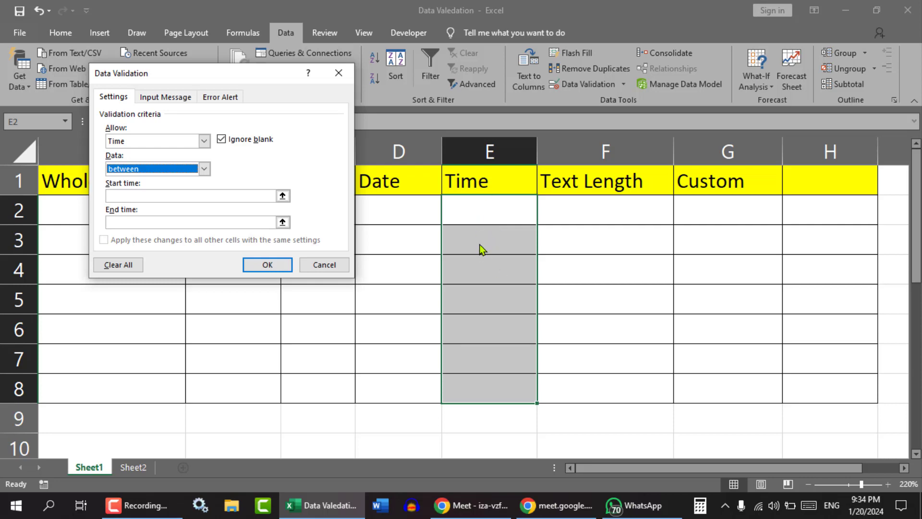
pyautogui.click(130, 196)
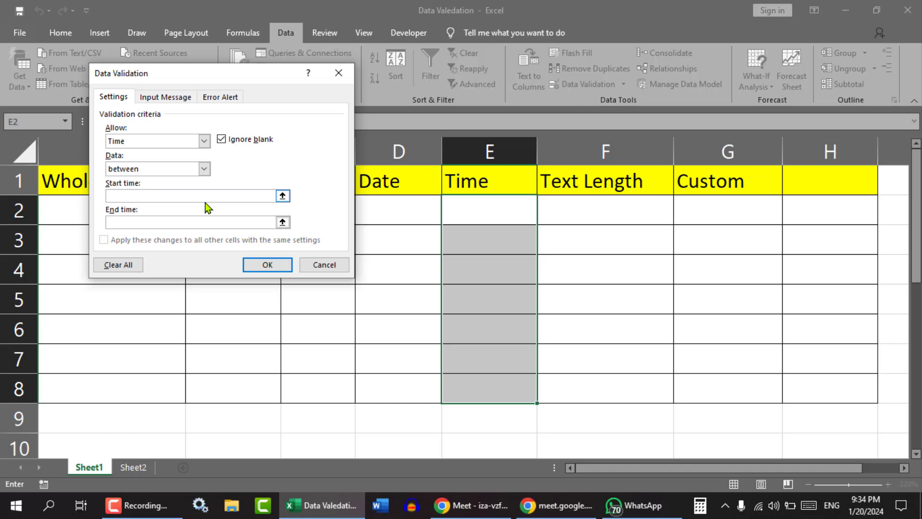
pyautogui.write('7:00:00')
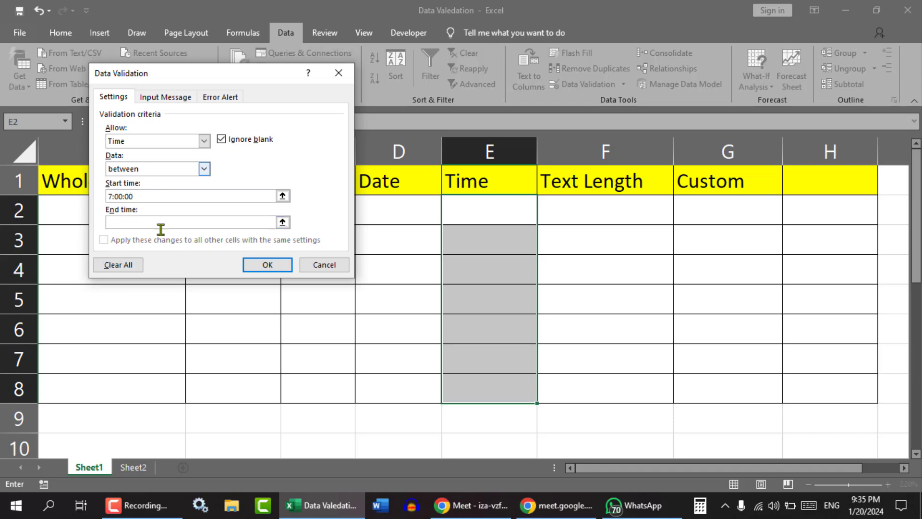
pyautogui.click(129, 222)
pyautogui.write('13:00:00')
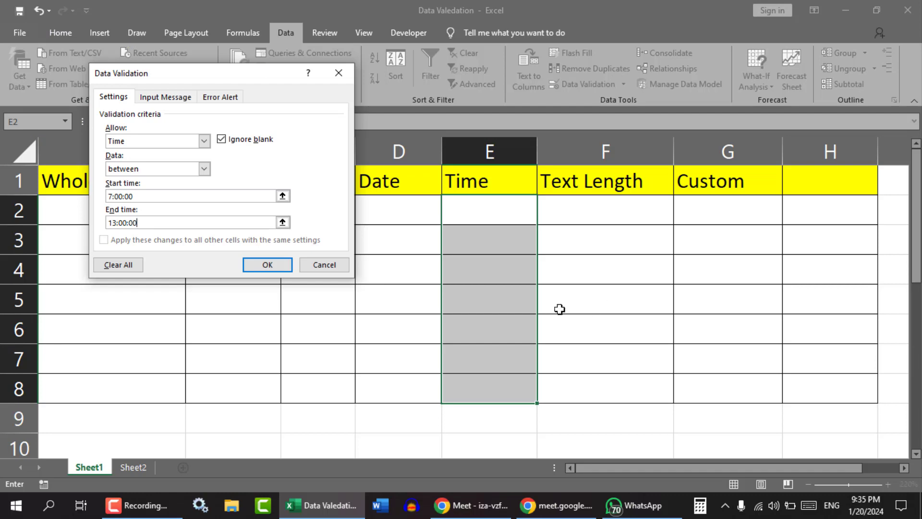
pyautogui.click(272, 267)
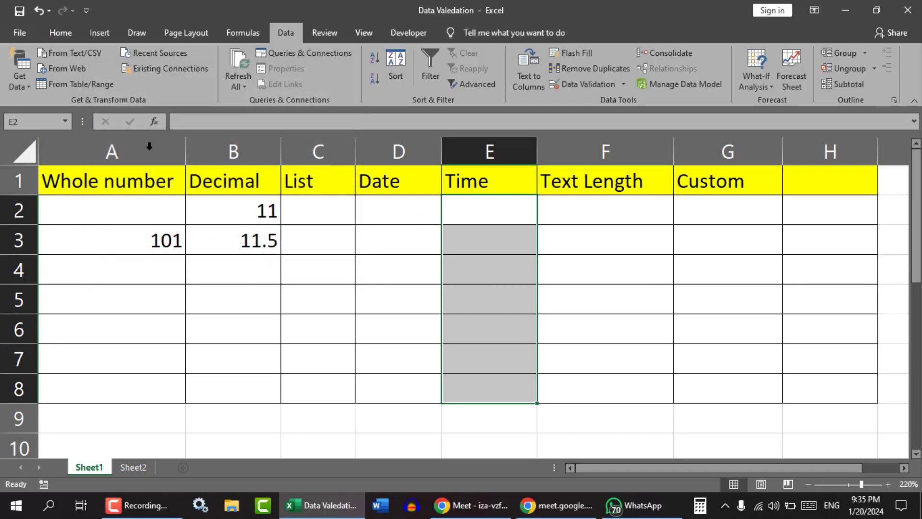
# Try to enter 6:59:59 in E2 to test the start time limit, and cancel the entry.
pyautogui.click(483, 211)
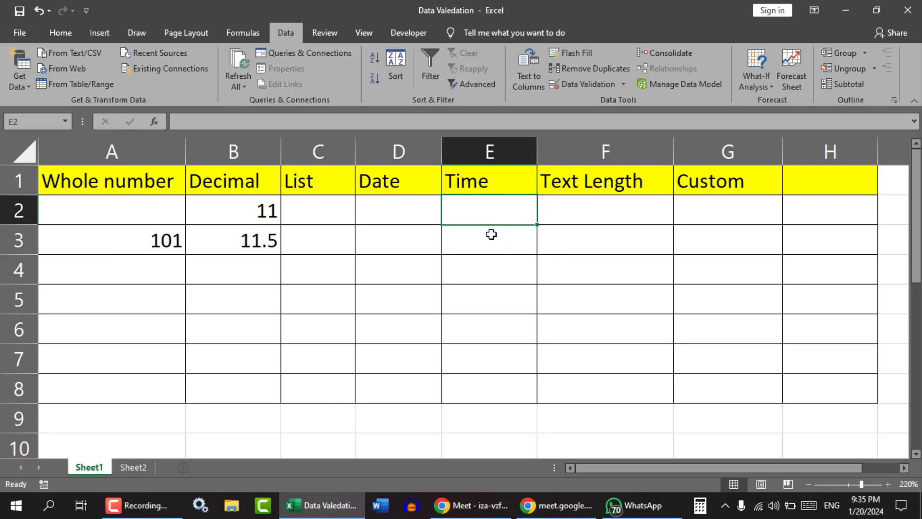
pyautogui.write('6')
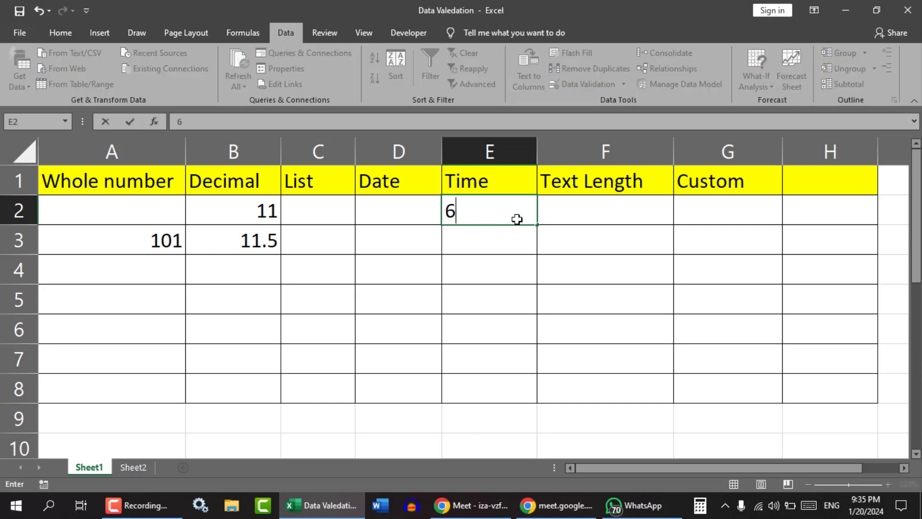
pyautogui.write(':59:59')
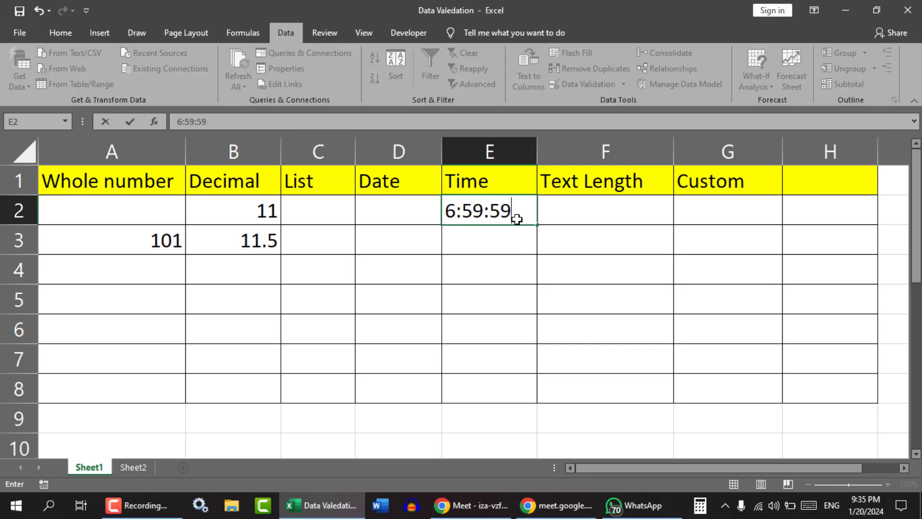
pyautogui.press('Return')
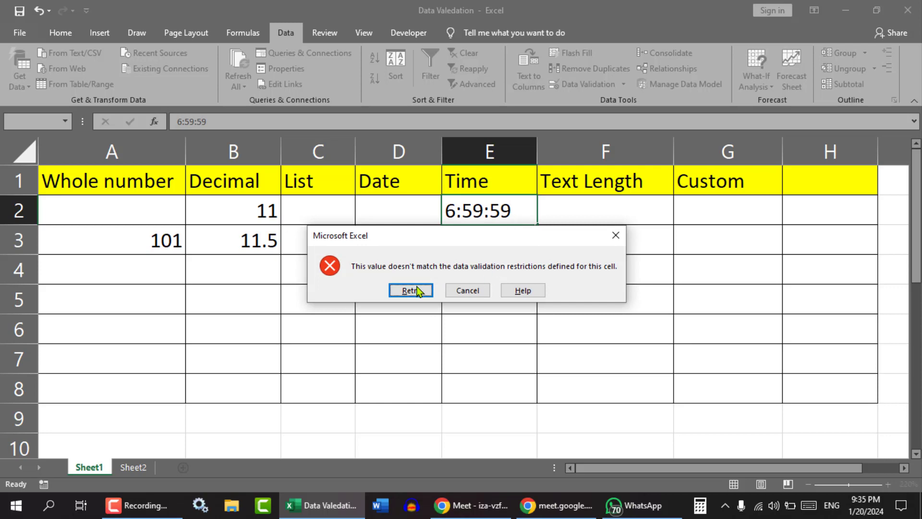
pyautogui.click(613, 237)
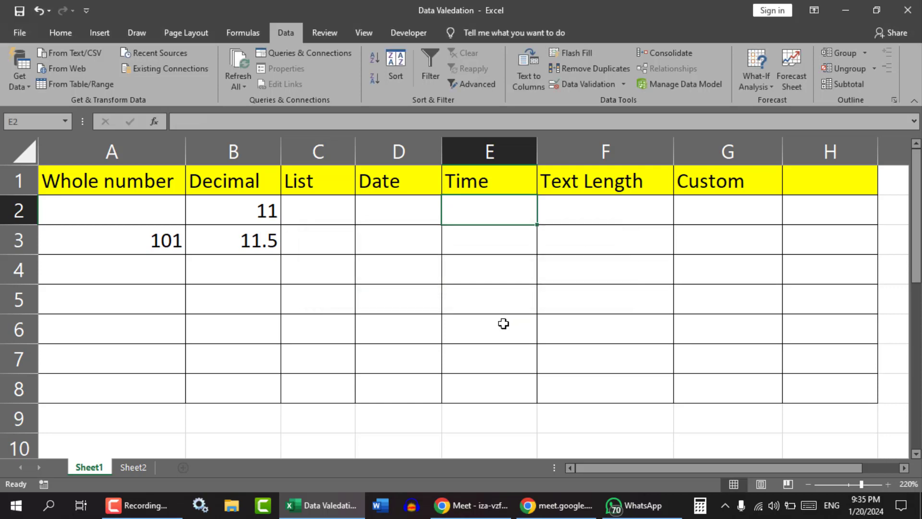
pyautogui.moveTo(479, 214); pyautogui.dragTo(476, 382)
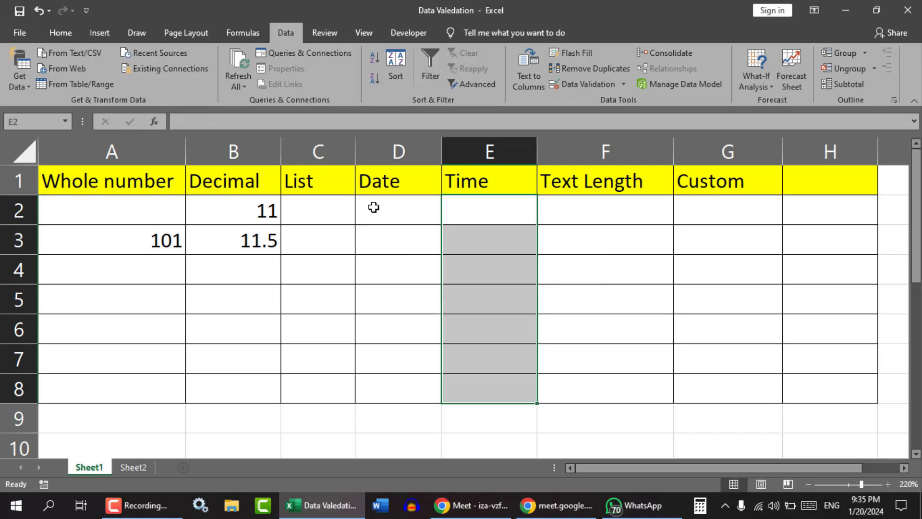
# Open data validation for D2:D8 in the Date column and set it to allow Date values.
pyautogui.moveTo(379, 208); pyautogui.dragTo(385, 387)
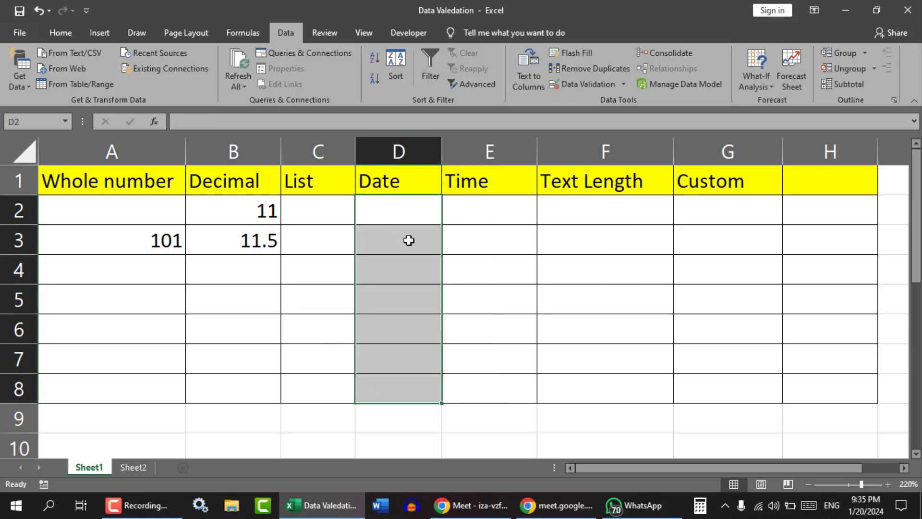
pyautogui.click(604, 86)
pyautogui.click(204, 141)
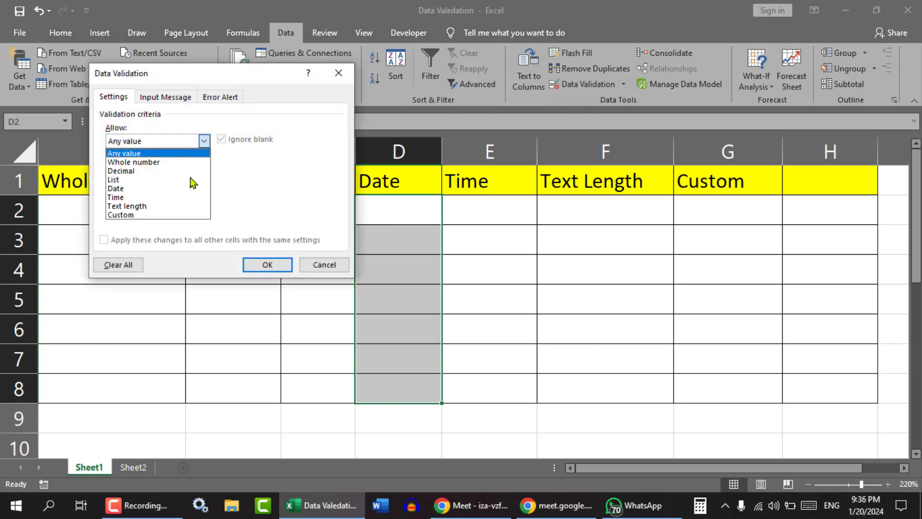
pyautogui.click(115, 197)
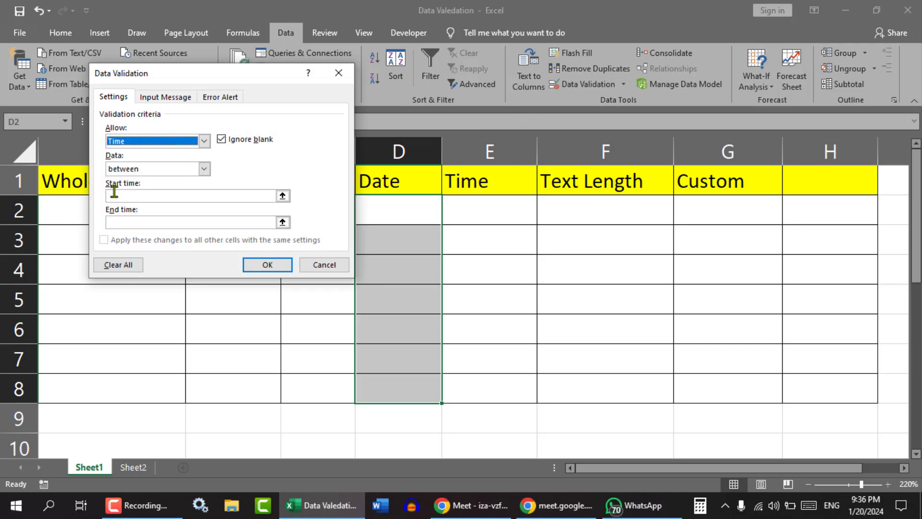
pyautogui.click(204, 141)
pyautogui.click(120, 190)
# Set the start date to 1/4/2022 and try to apply the rule with 30/3/2023 as the end date.
pyautogui.click(162, 196)
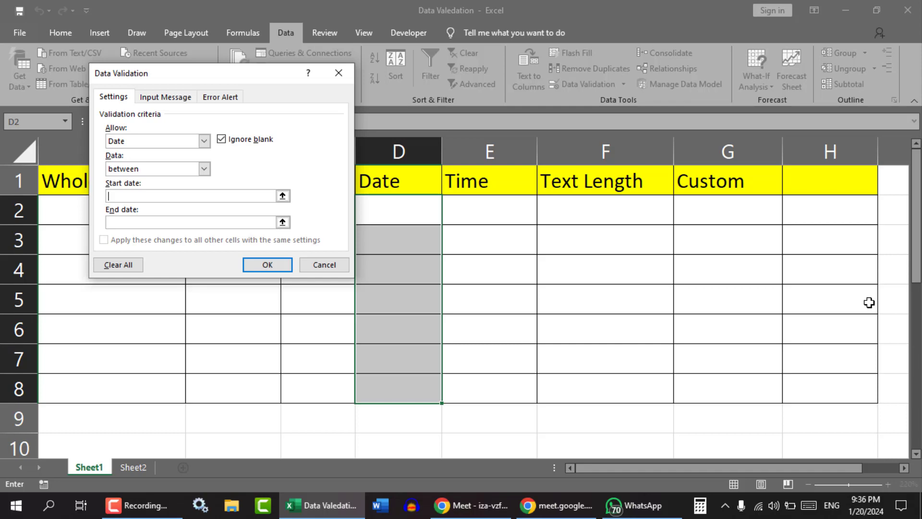
pyautogui.write('1/4/2022')
pyautogui.click(150, 222)
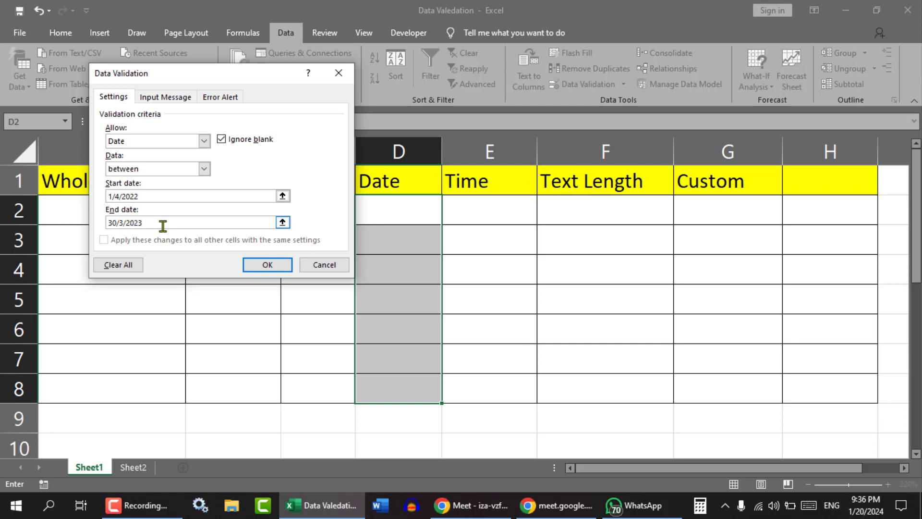
pyautogui.click(255, 267)
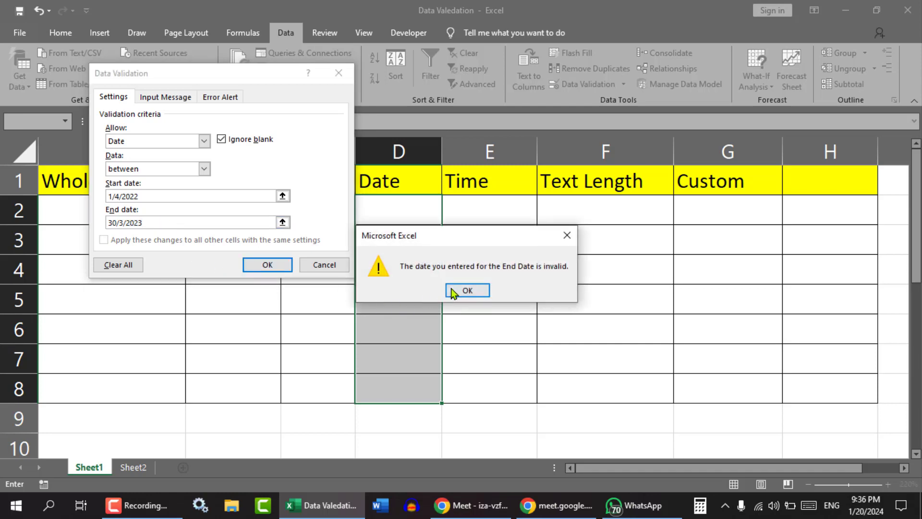
pyautogui.click(454, 291)
# Replace the end date with 1/4/2023 and apply the date rule to D2:D8.
pyautogui.click(126, 223)
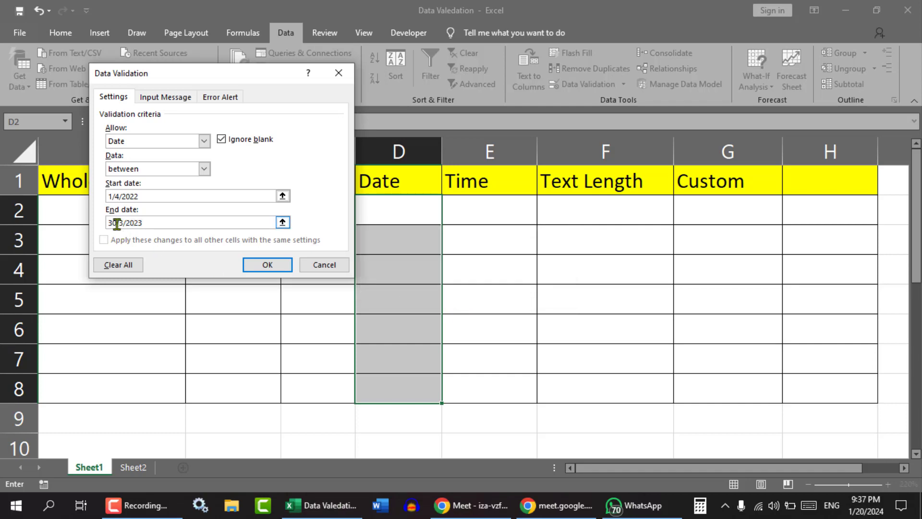
pyautogui.click(117, 224)
pyautogui.click(125, 222)
pyautogui.click(120, 194)
pyautogui.moveTo(162, 225); pyautogui.dragTo(82, 198)
pyautogui.moveTo(154, 222); pyautogui.dragTo(88, 224)
pyautogui.write('1/4/2023')
pyautogui.press('Return')
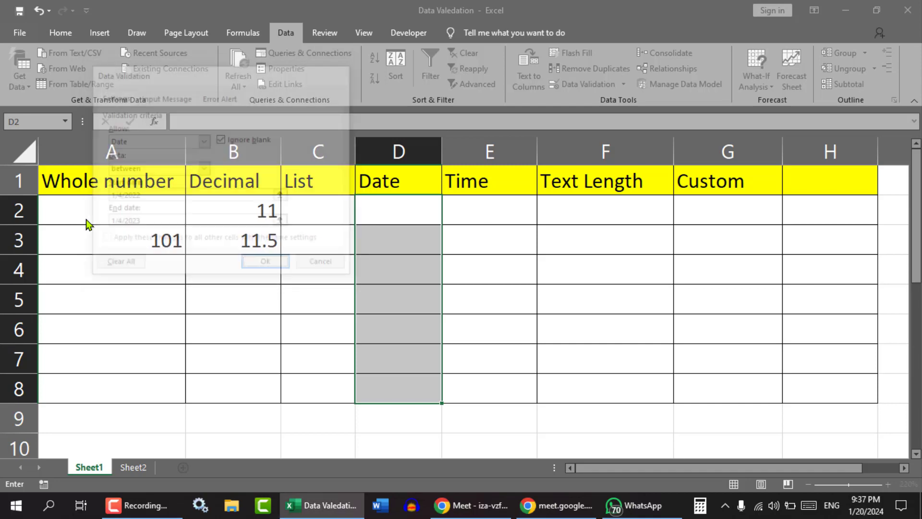
# Try to enter 1/2/2021 in D3 to test the start date limit, and cancel the entry.
pyautogui.click(456, 364)
pyautogui.moveTo(404, 208); pyautogui.dragTo(400, 385)
pyautogui.click(388, 234)
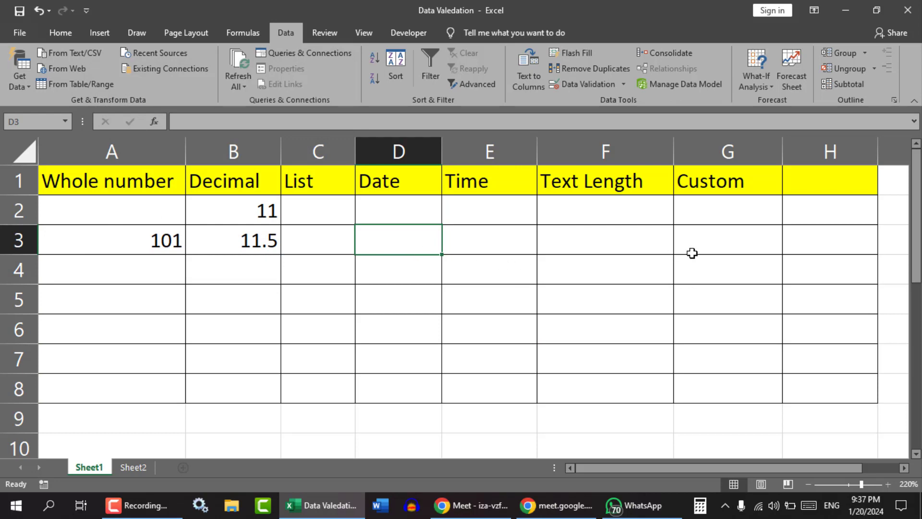
pyautogui.write('1/')
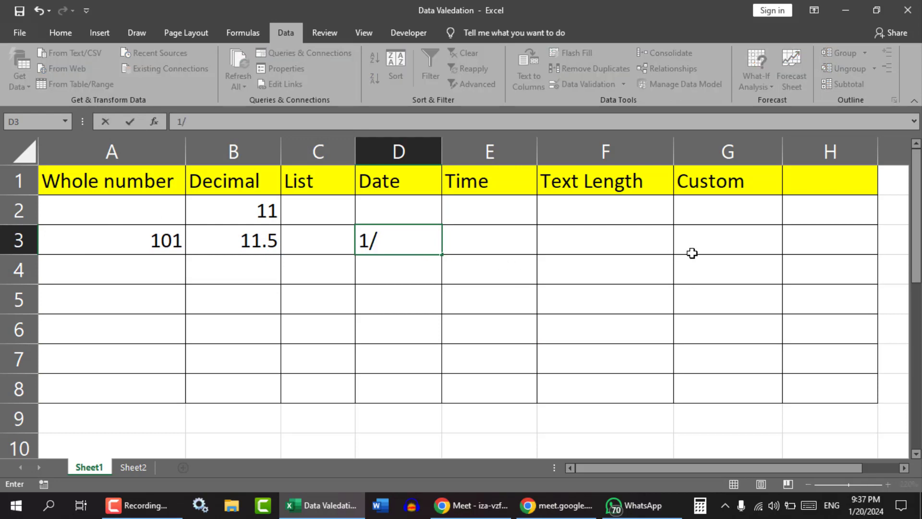
pyautogui.write('2/2021')
pyautogui.press('Return')
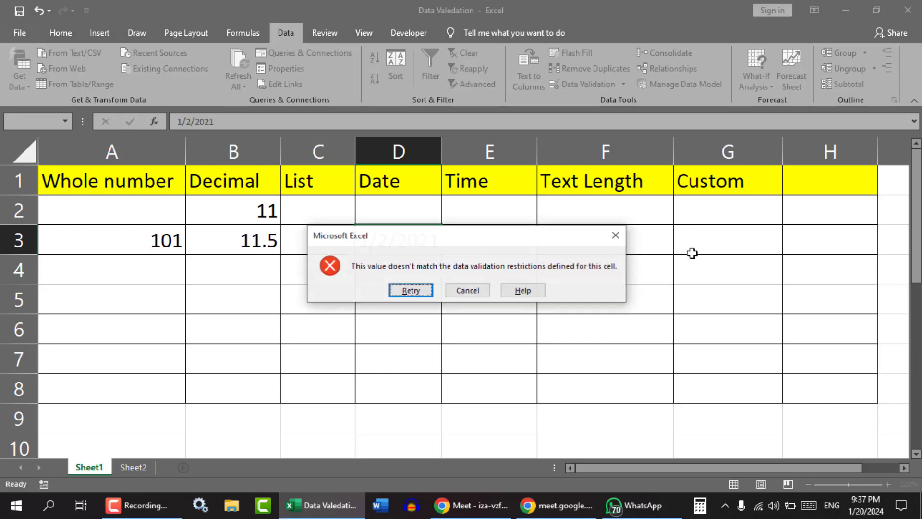
pyautogui.click(615, 240)
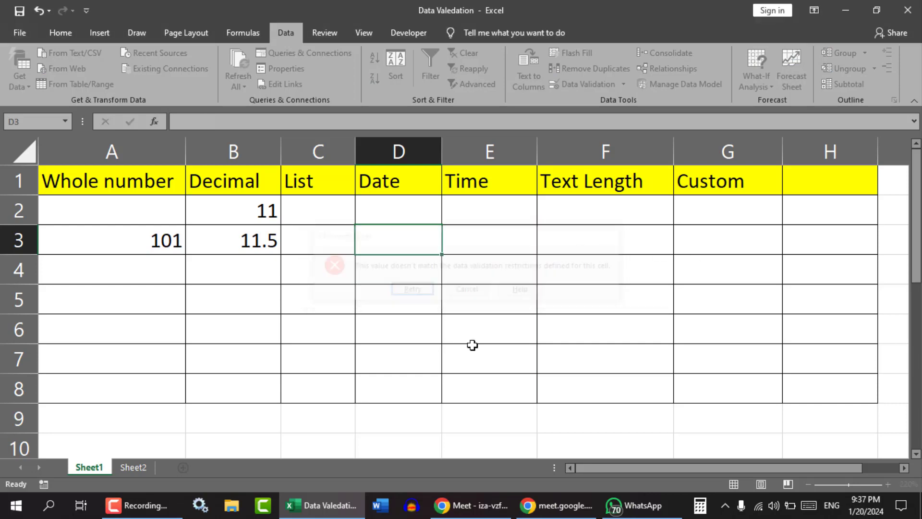
# Try to open data validation for the whole table A1:H8, and dismiss it without erasing the current settings.
pyautogui.click(408, 383)
pyautogui.moveTo(93, 187); pyautogui.dragTo(830, 391)
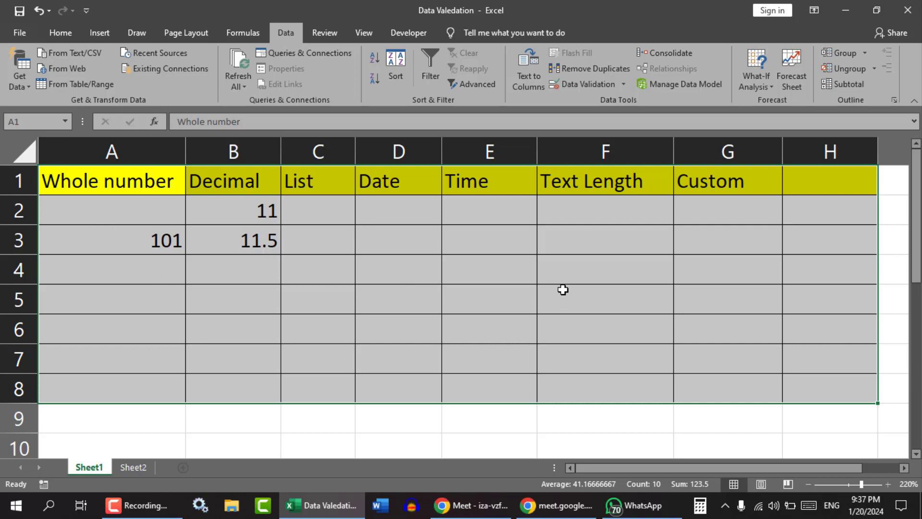
pyautogui.click(592, 84)
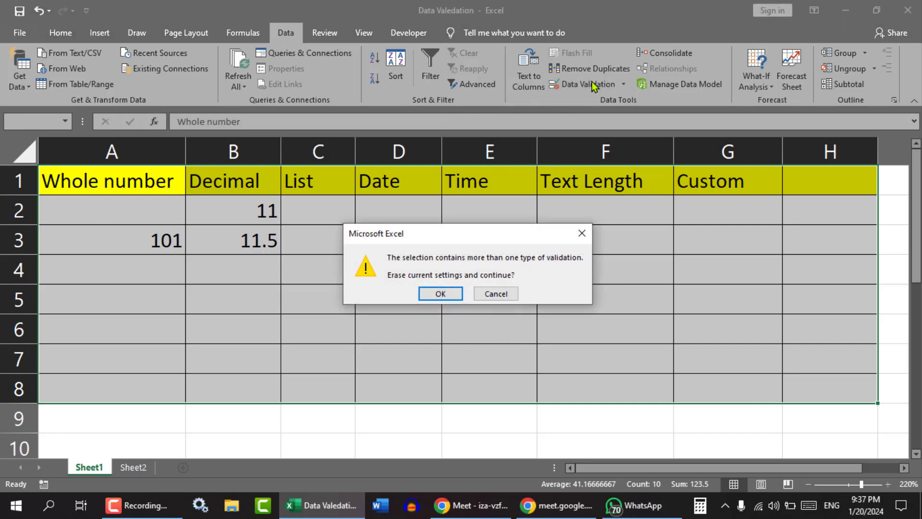
pyautogui.click(579, 234)
pyautogui.moveTo(823, 466); pyautogui.dragTo(858, 465)
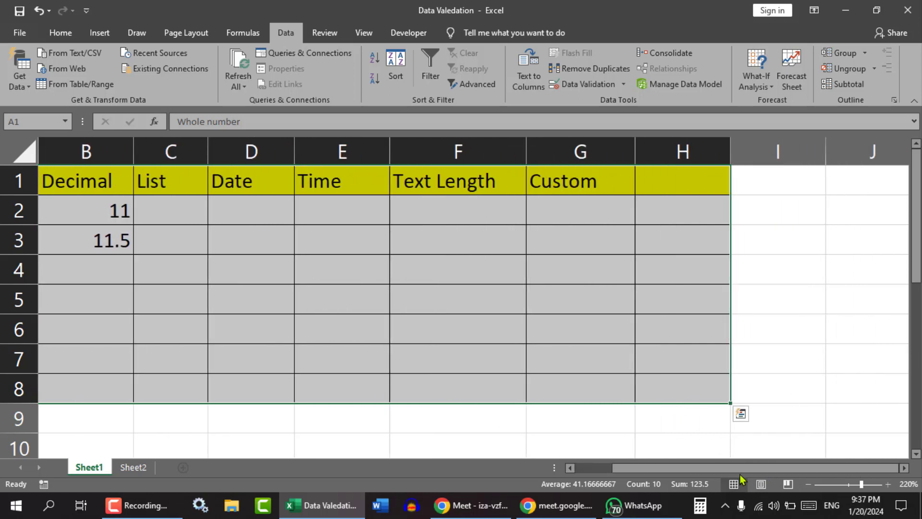
pyautogui.moveTo(744, 466); pyautogui.dragTo(672, 466)
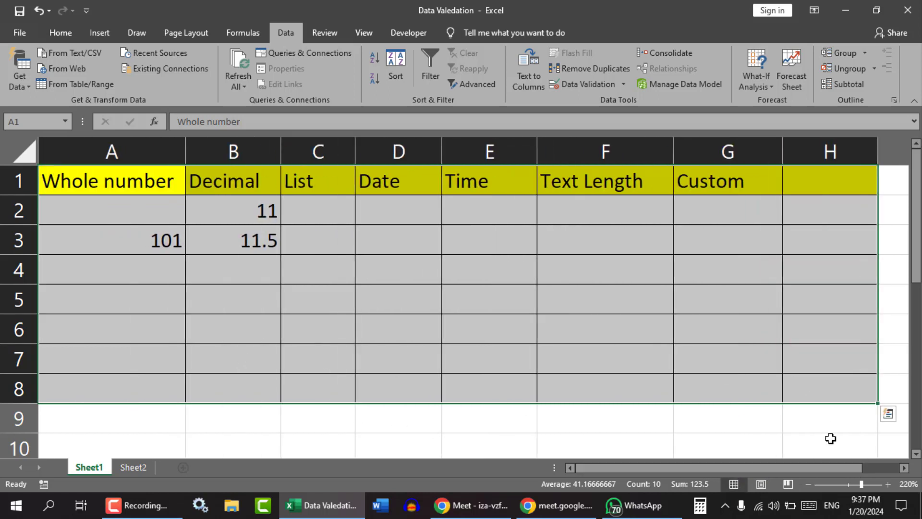
# Add the header "name" in I1, beside the existing table.
pyautogui.moveTo(820, 467); pyautogui.dragTo(863, 466)
pyautogui.click(738, 206)
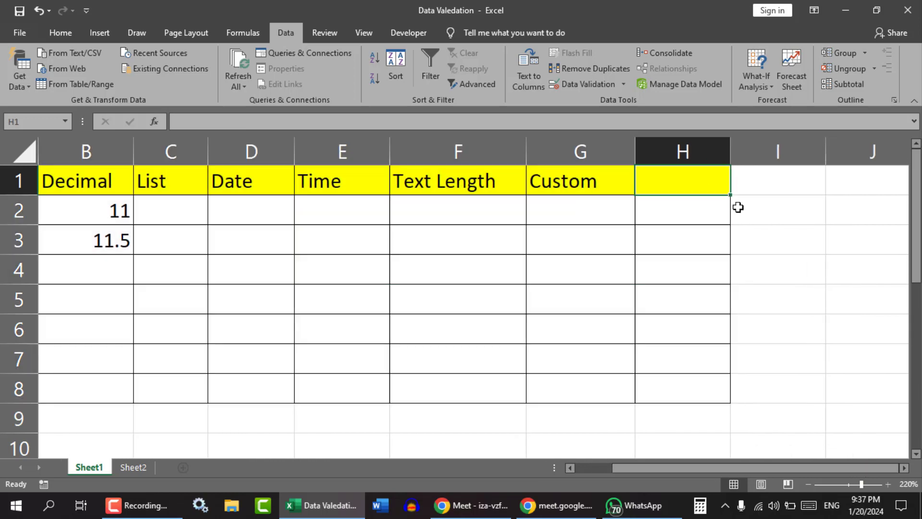
pyautogui.click(788, 188)
pyautogui.write('name')
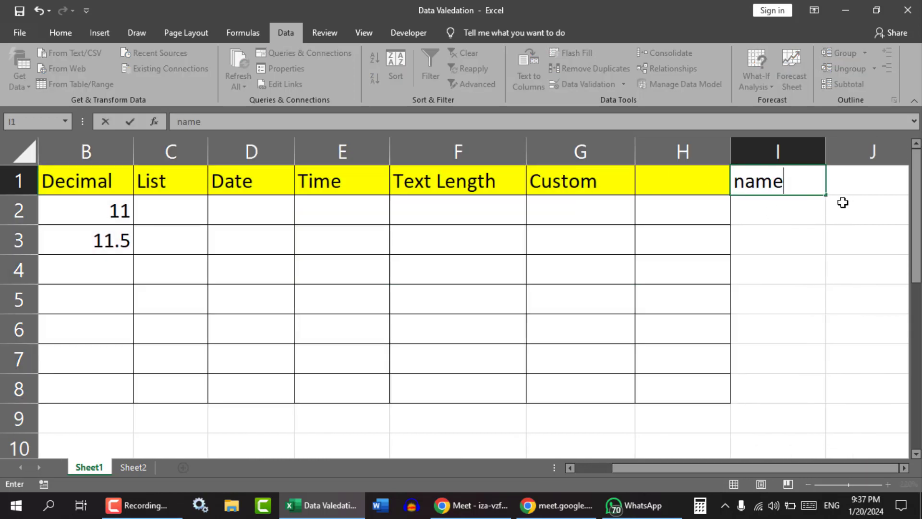
pyautogui.press('Return')
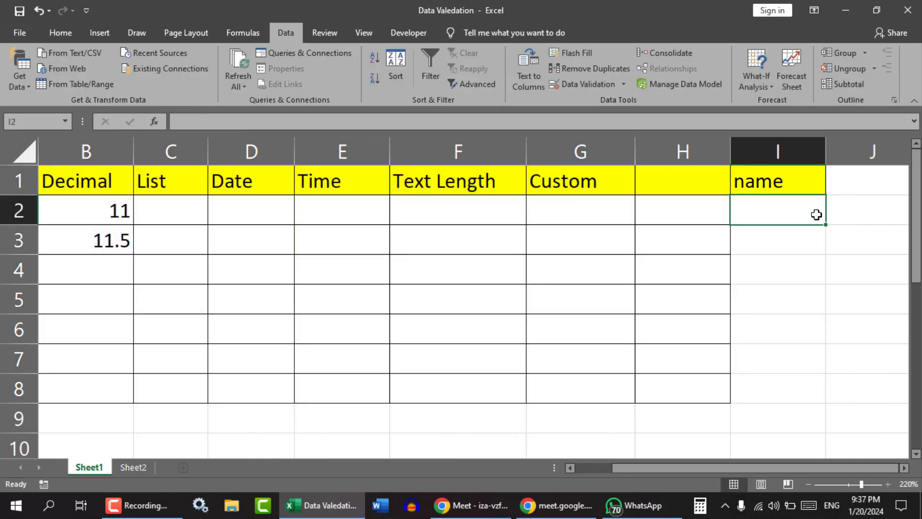
# Enter the sample text "jadsfh" in I2 under the name header.
pyautogui.click(800, 241)
pyautogui.click(788, 218)
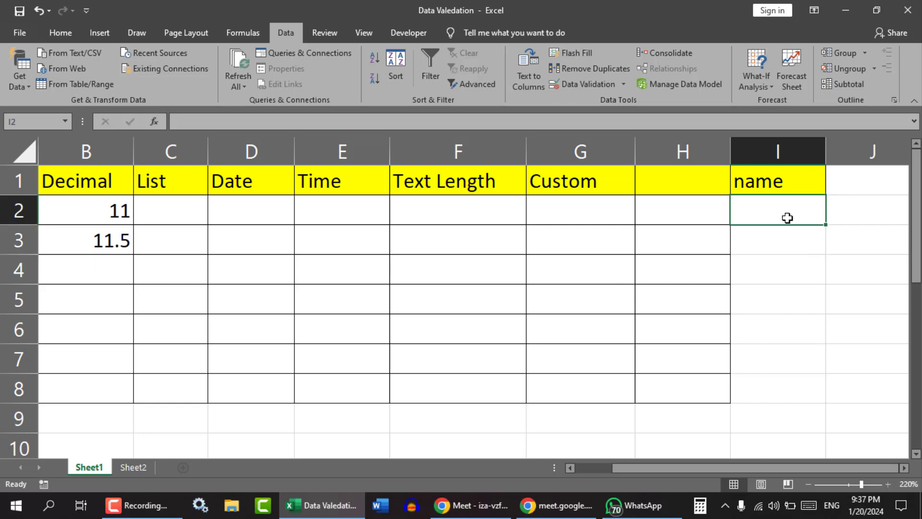
pyautogui.click(778, 183)
pyautogui.click(782, 212)
pyautogui.write('jadsfh')
pyautogui.press('Return')
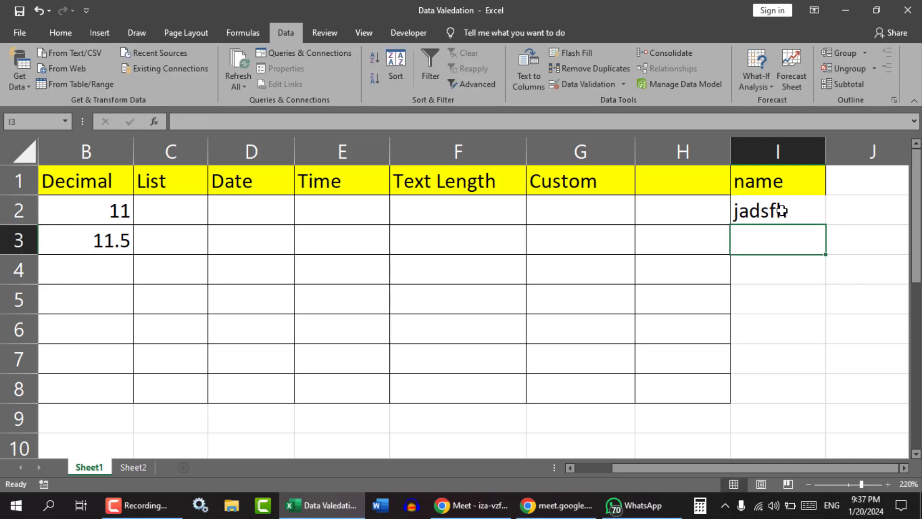
# Enter 5478 in I3 as a numeric sample in the name column, and clear that cell again.
pyautogui.write('5478')
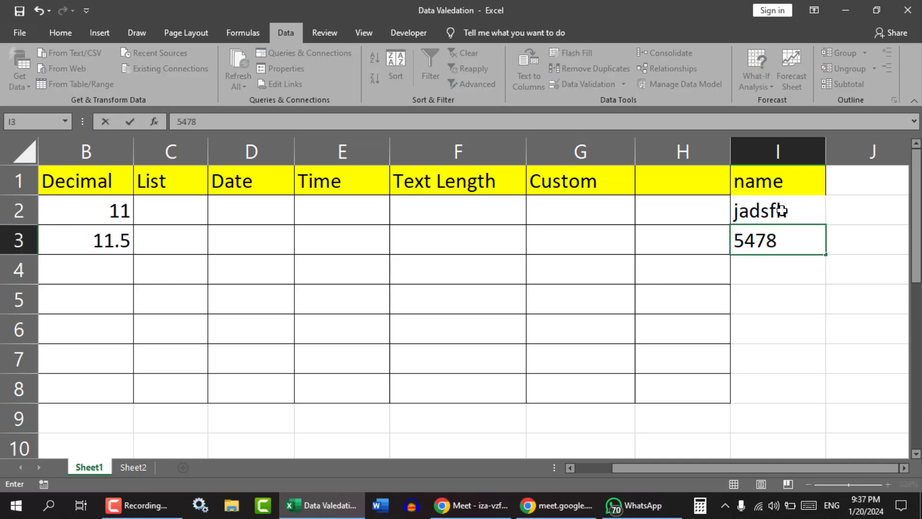
pyautogui.press('Return')
pyautogui.click(790, 364)
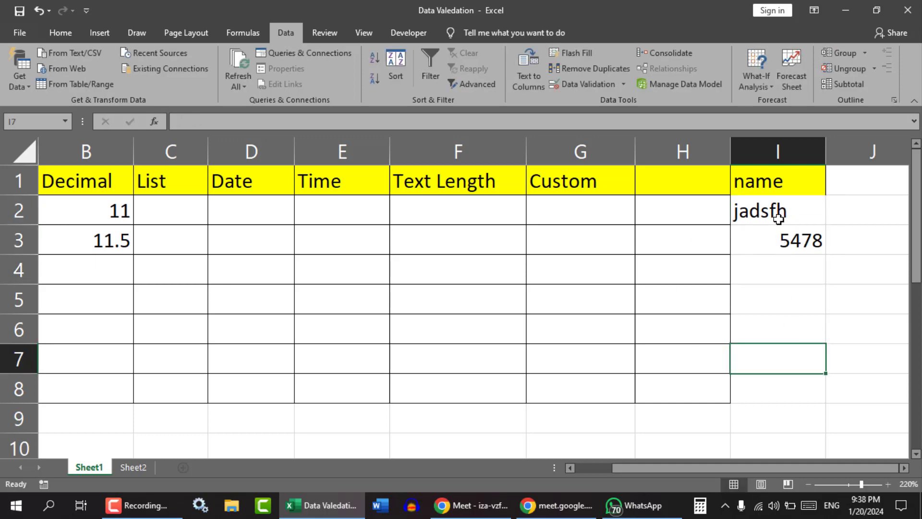
pyautogui.moveTo(778, 217); pyautogui.dragTo(773, 389)
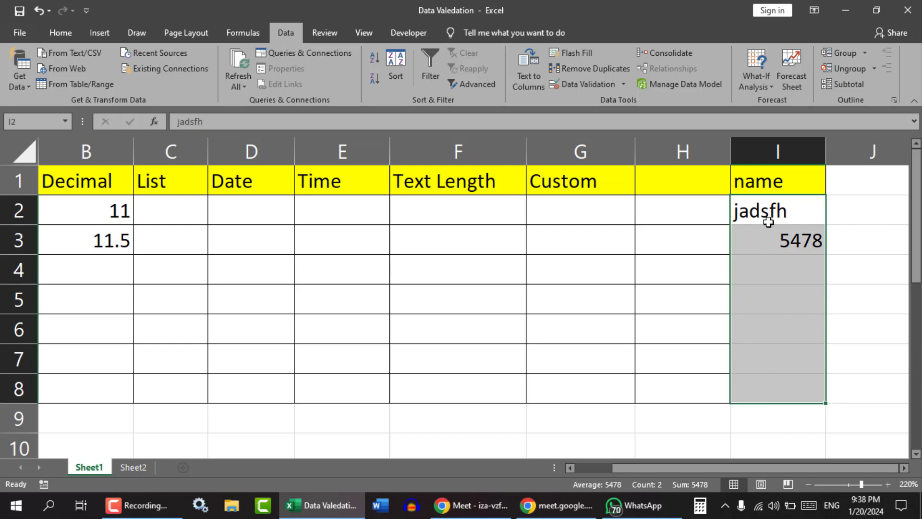
pyautogui.click(798, 242)
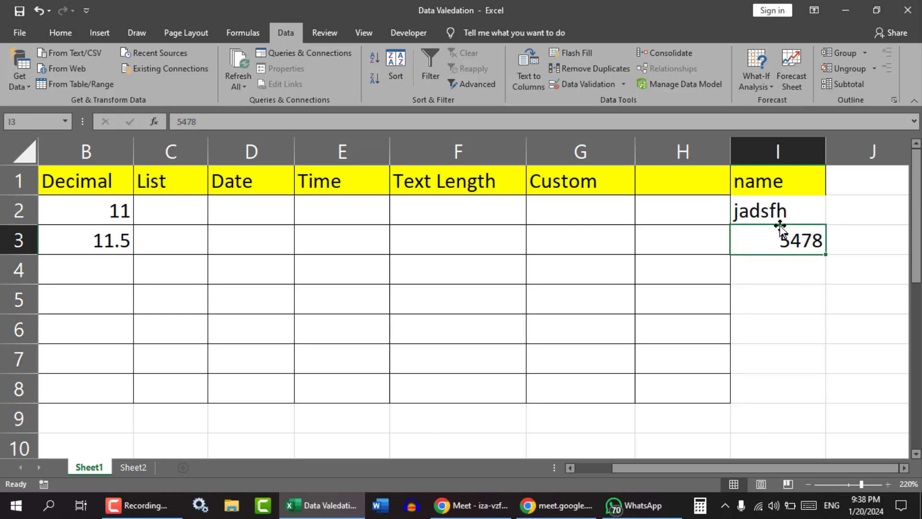
pyautogui.press('Delete')
pyautogui.click(803, 315)
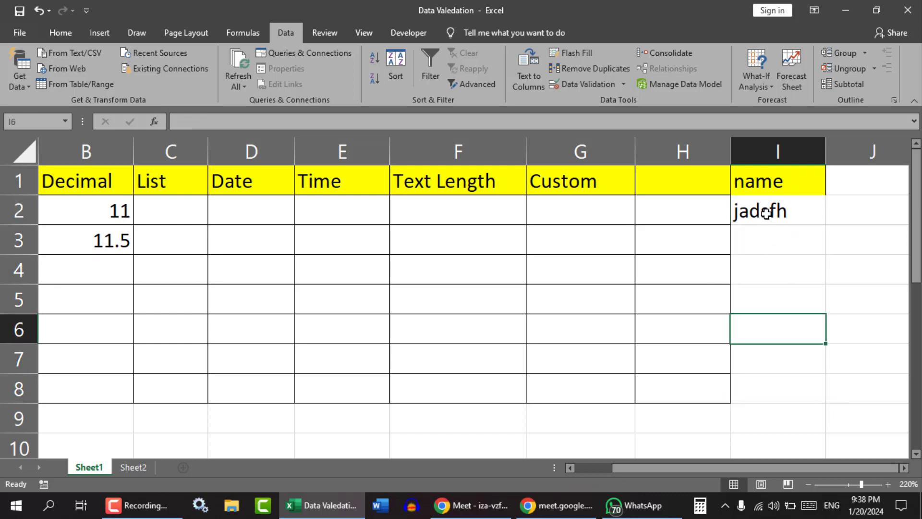
# Add borders to I2:I8 and choose Custom as the data validation type for these cells.
pyautogui.moveTo(766, 213); pyautogui.dragTo(775, 390)
pyautogui.click(61, 33)
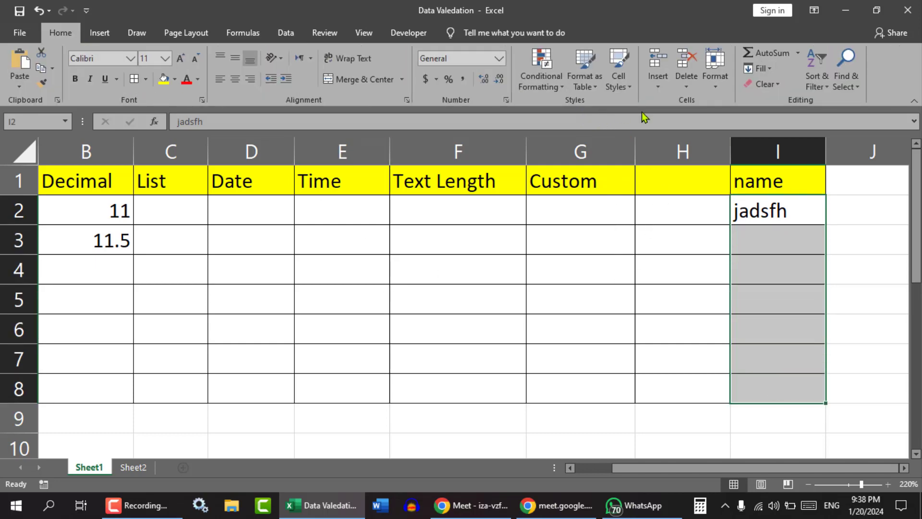
pyautogui.click(286, 33)
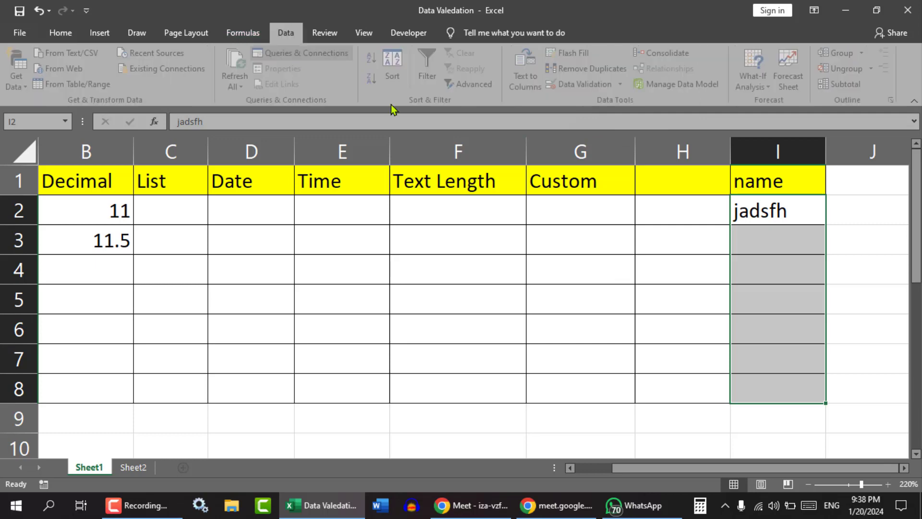
pyautogui.click(588, 85)
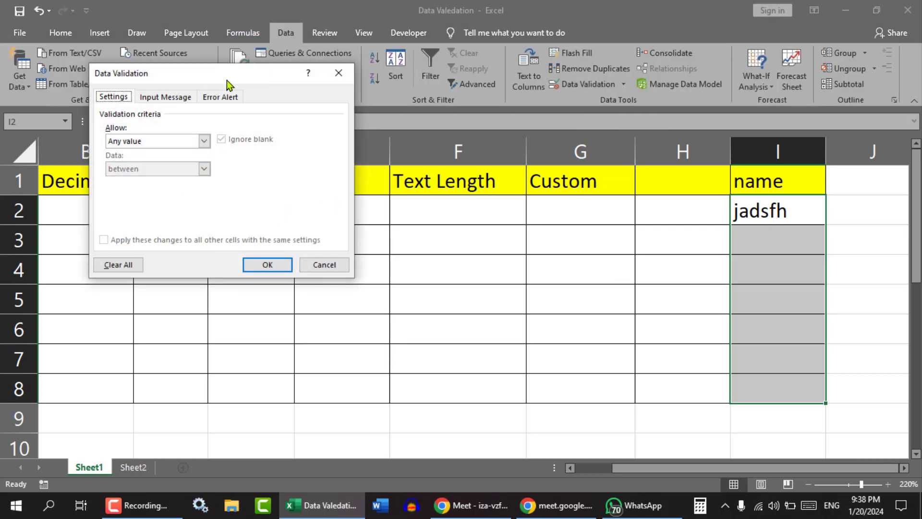
pyautogui.moveTo(227, 79); pyautogui.dragTo(417, 75)
pyautogui.click(394, 138)
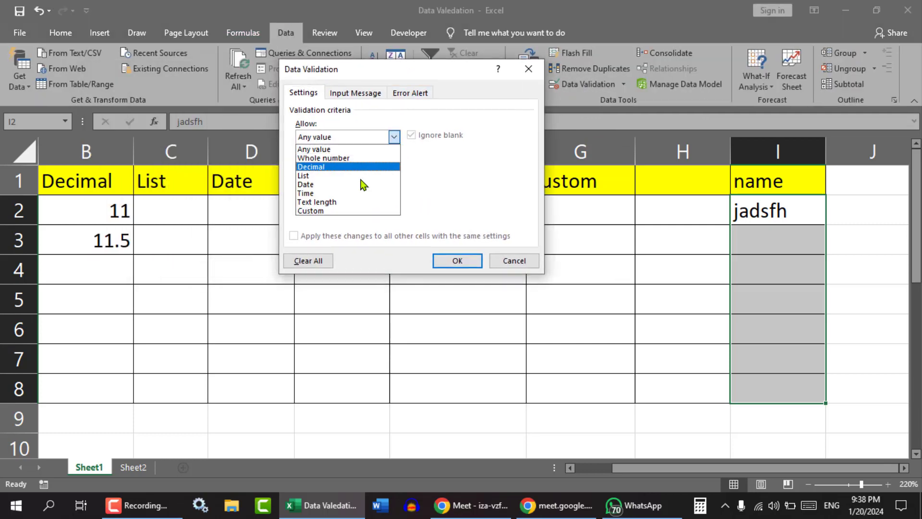
pyautogui.click(310, 211)
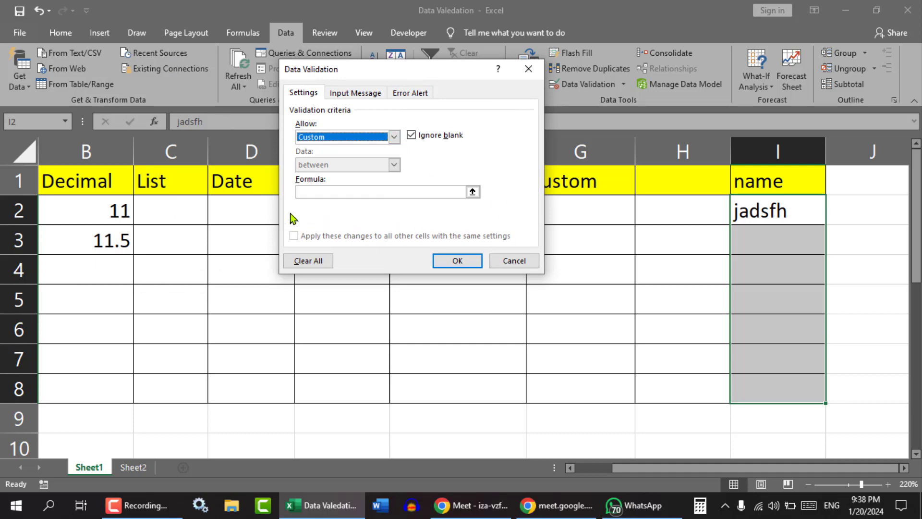
# Set the custom validation formula to =istext(I2) and apply the rule to I2:I8.
pyautogui.click(357, 192)
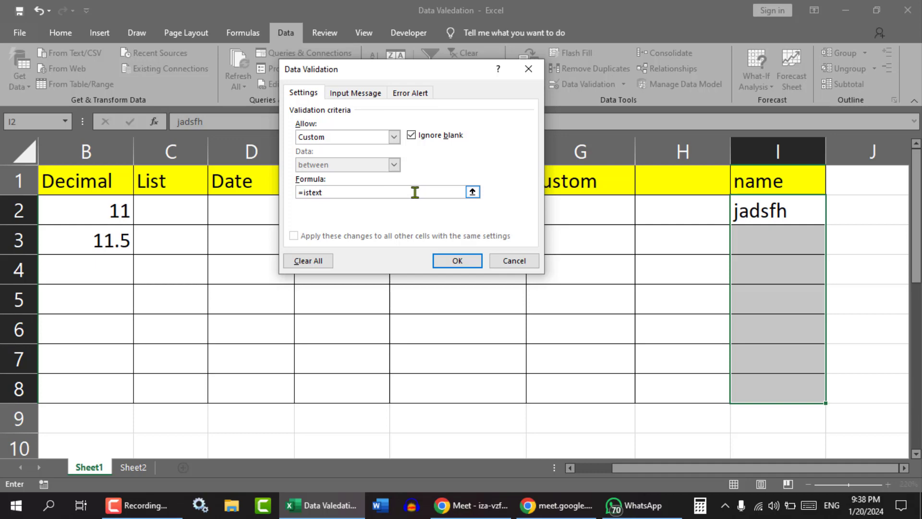
pyautogui.write('(')
pyautogui.click(777, 211)
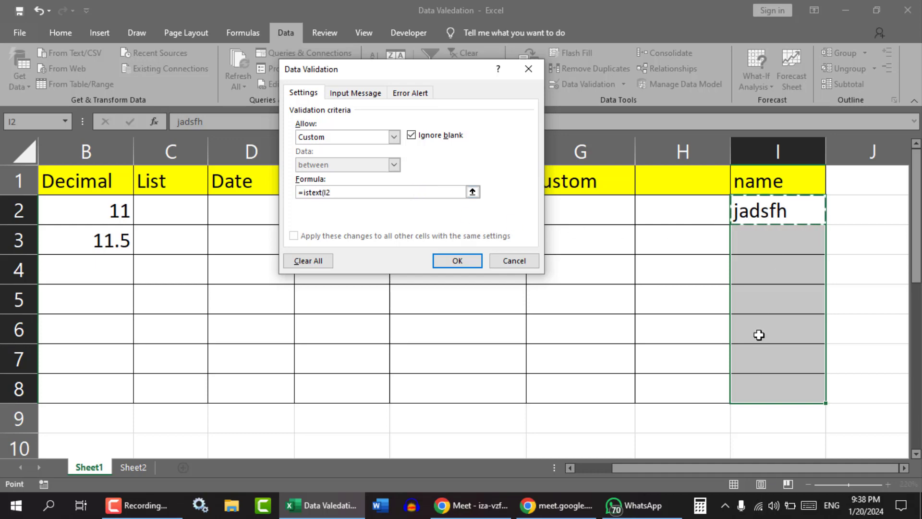
pyautogui.write(')')
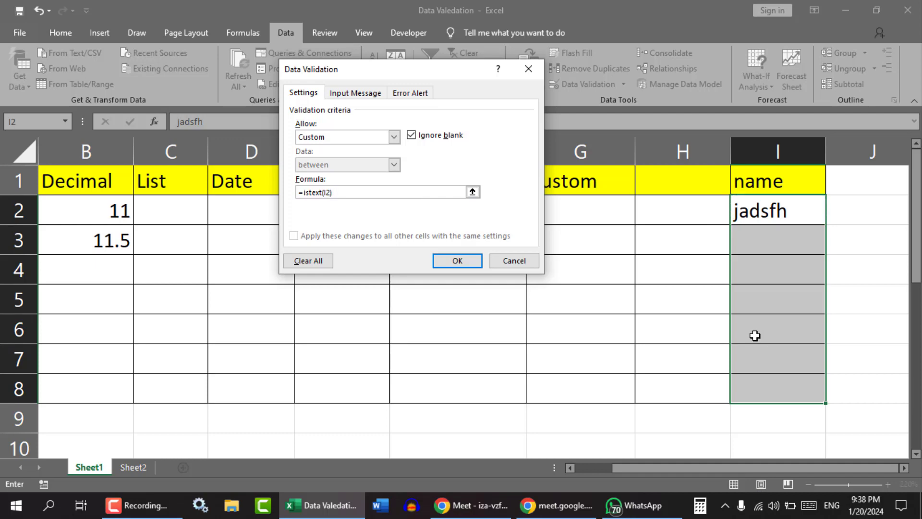
pyautogui.click(457, 261)
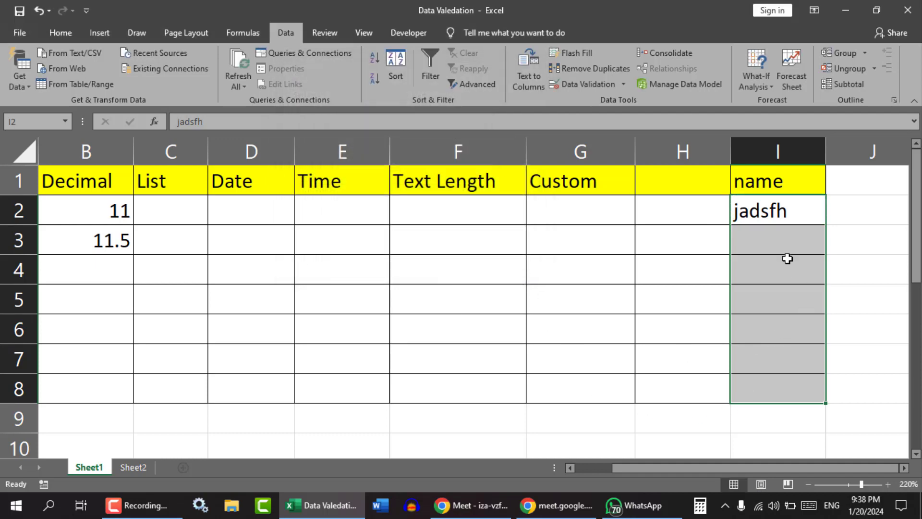
# Try to enter 4578 in I3 to test the text-only rule, and cancel the entry.
pyautogui.click(777, 244)
pyautogui.write('4578')
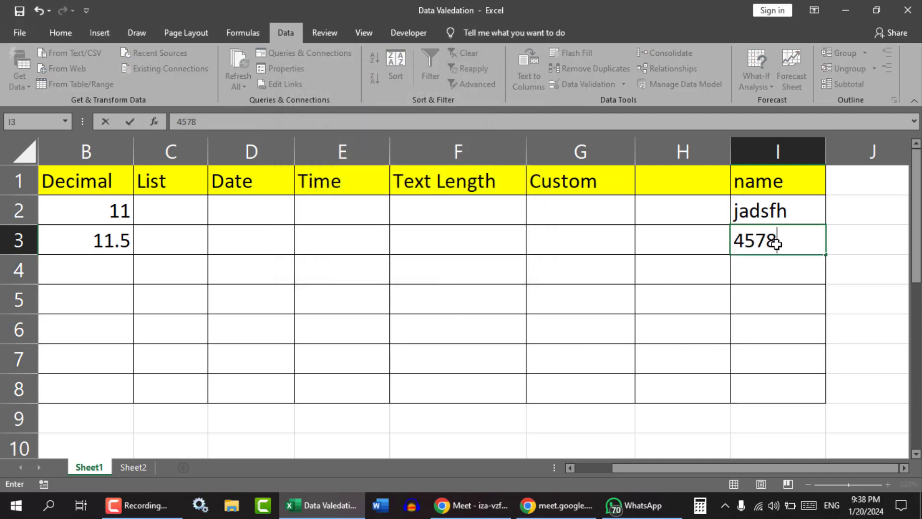
pyautogui.press('Return')
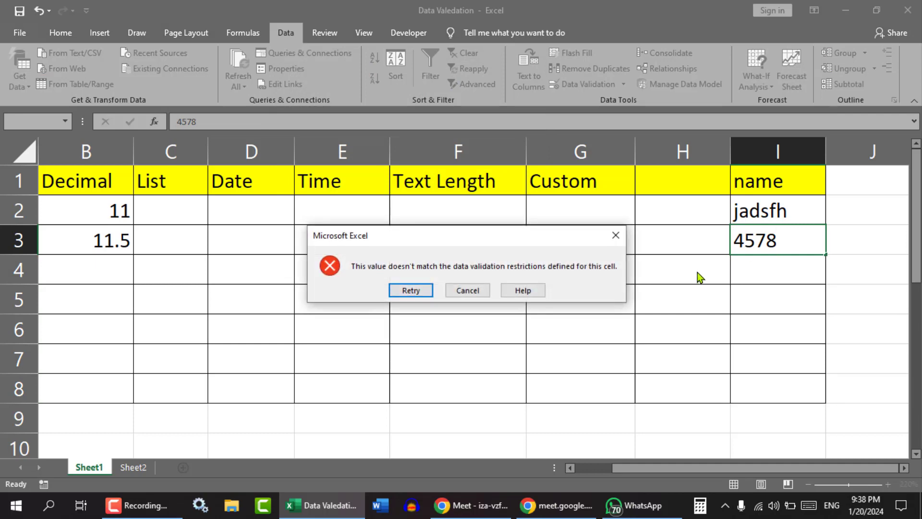
pyautogui.click(616, 235)
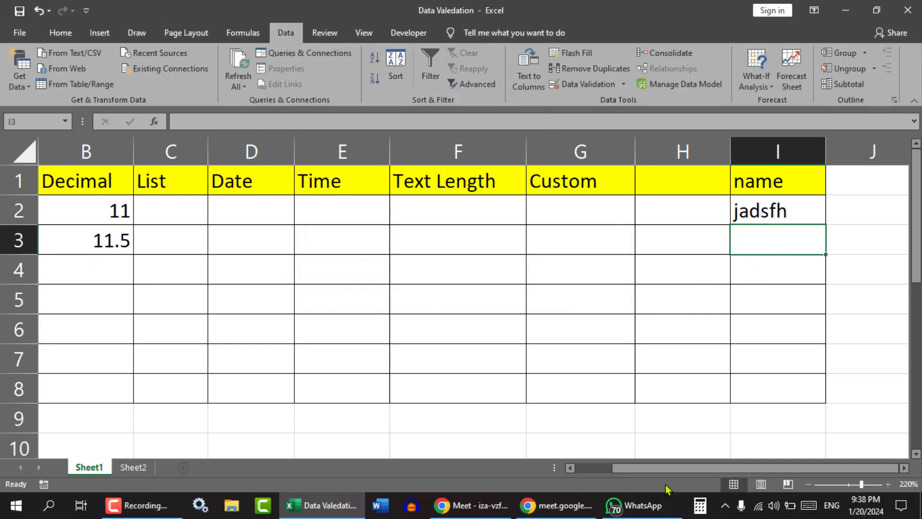
# Add the header "mob.no" in J1, beside the name column.
pyautogui.click(904, 468)
pyautogui.click(904, 468)
pyautogui.click(741, 192)
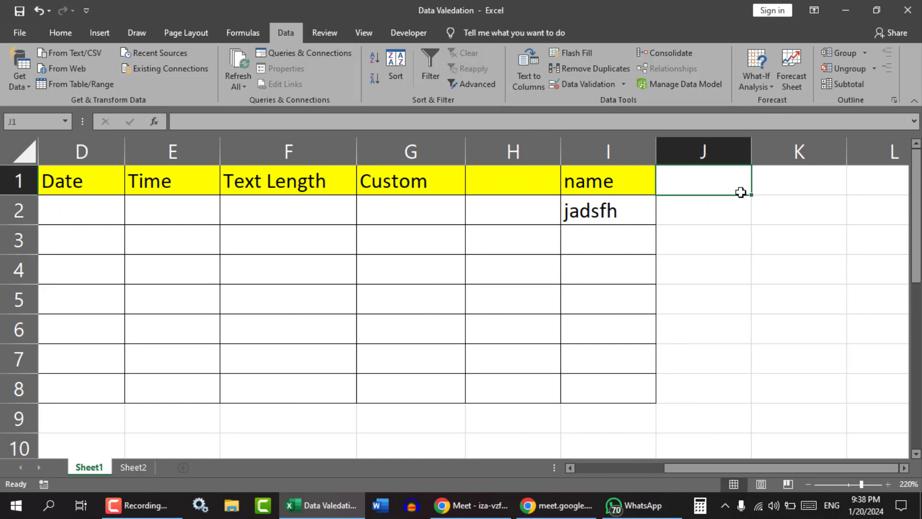
pyautogui.write('mo')
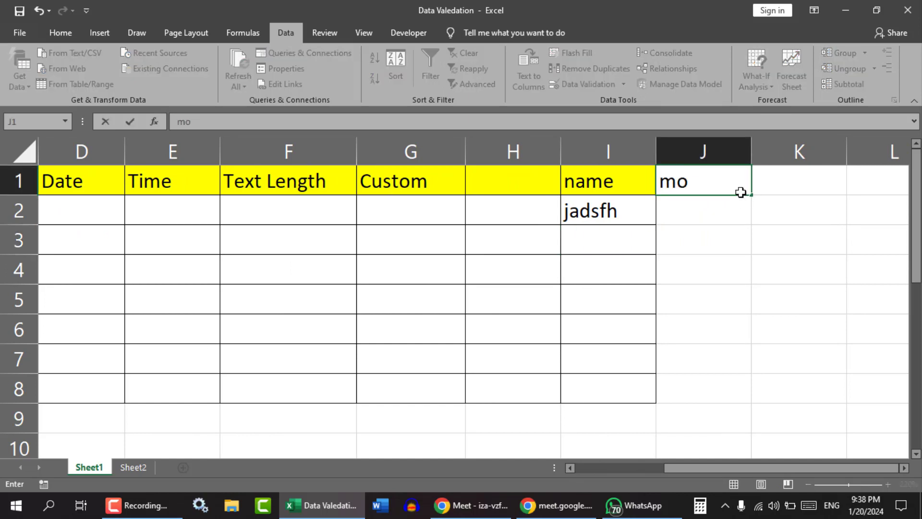
pyautogui.write('b.no')
pyautogui.press('Return')
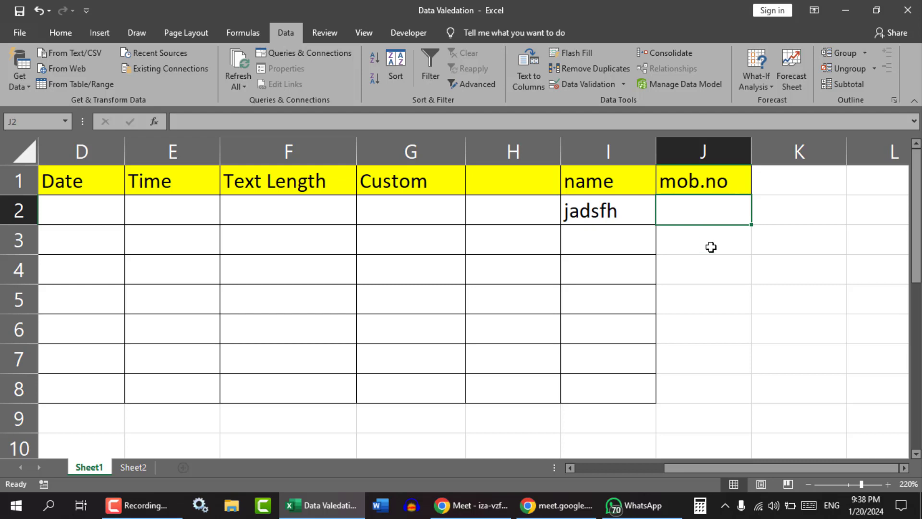
# Add borders to J2:J8 under the mob.no header.
pyautogui.moveTo(711, 247); pyautogui.dragTo(704, 382)
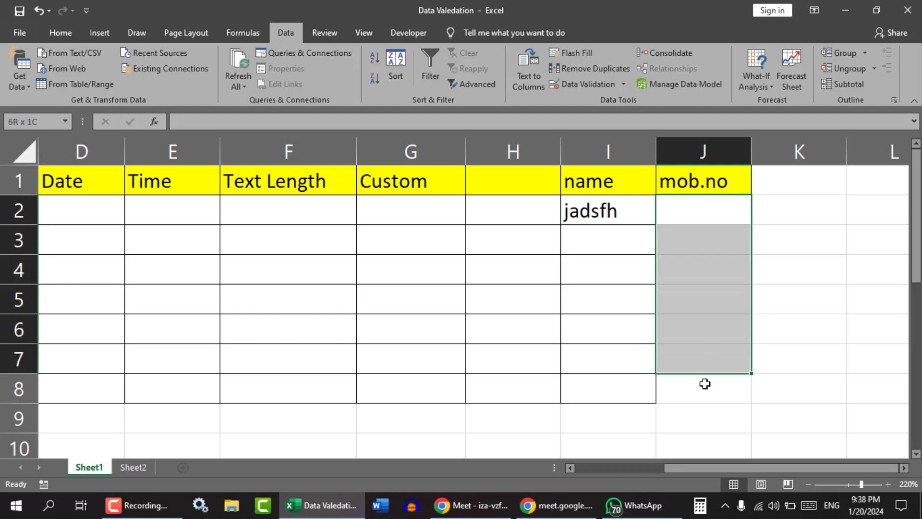
pyautogui.click(61, 36)
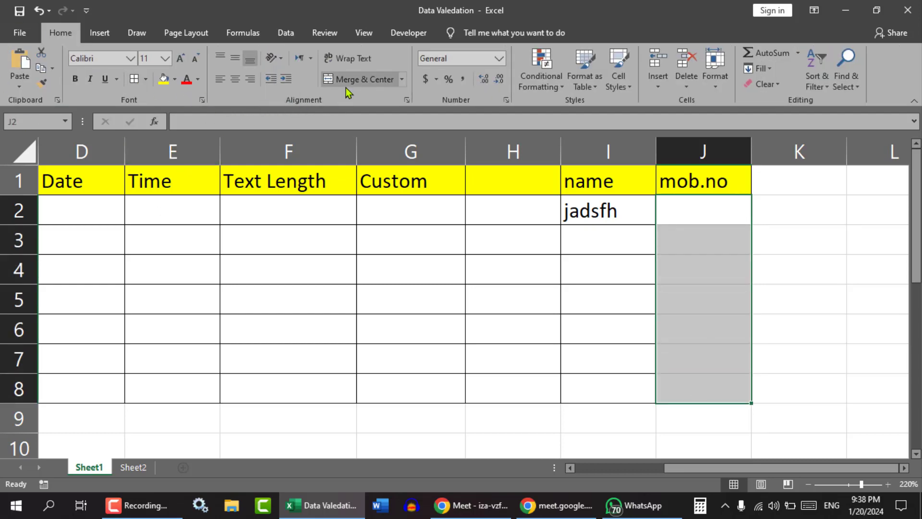
pyautogui.click(137, 83)
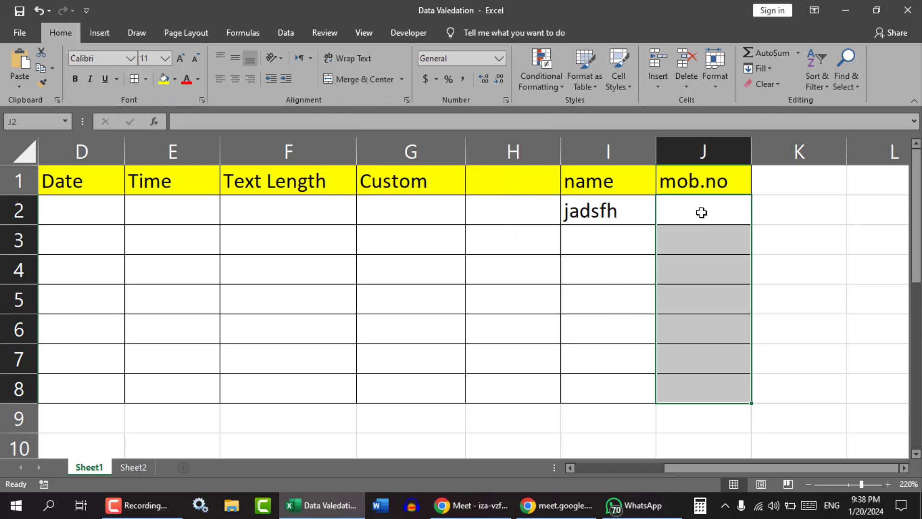
pyautogui.click(620, 213)
pyautogui.click(705, 219)
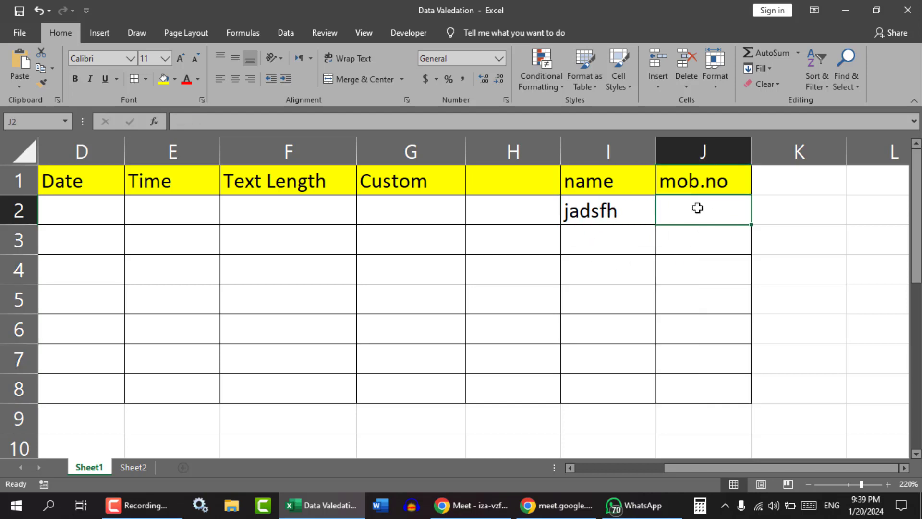
# Apply a Custom data validation rule with the formula =isnumber(J2) to J2:J8.
pyautogui.moveTo(699, 207); pyautogui.dragTo(702, 391)
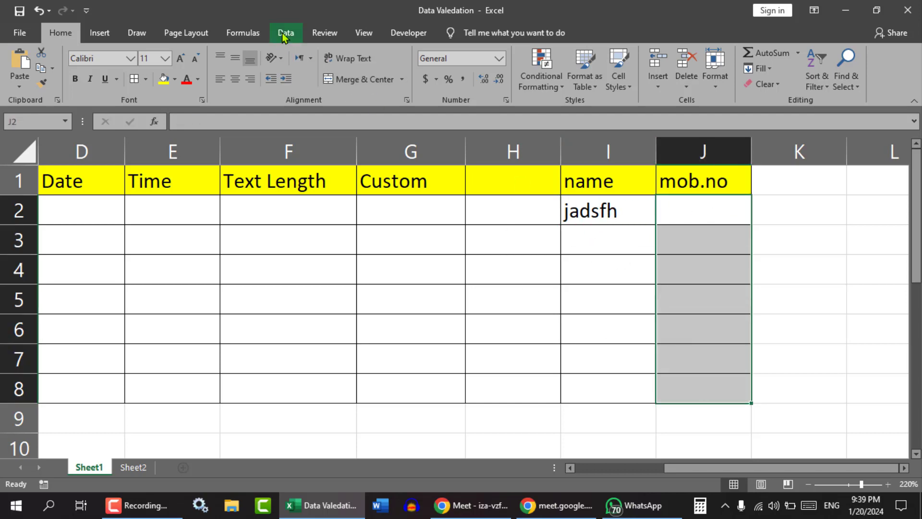
pyautogui.click(286, 32)
pyautogui.click(589, 85)
pyautogui.click(393, 138)
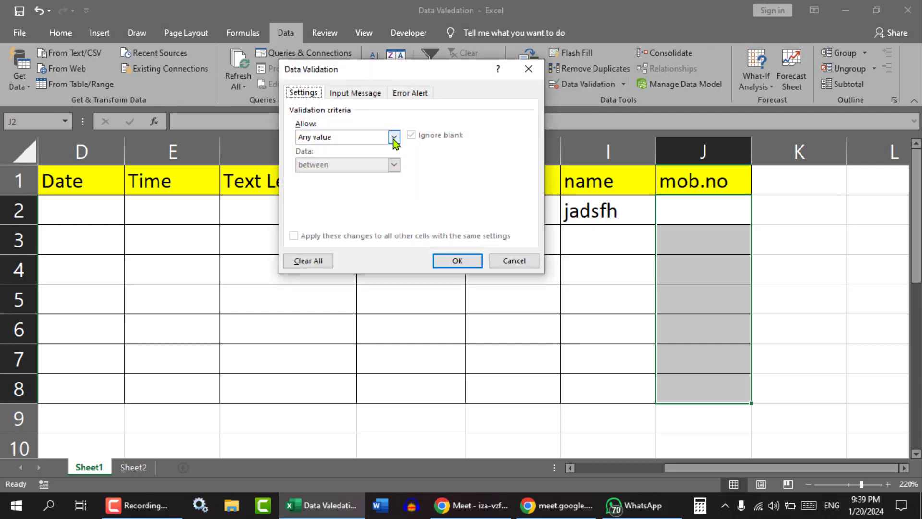
pyautogui.click(357, 208)
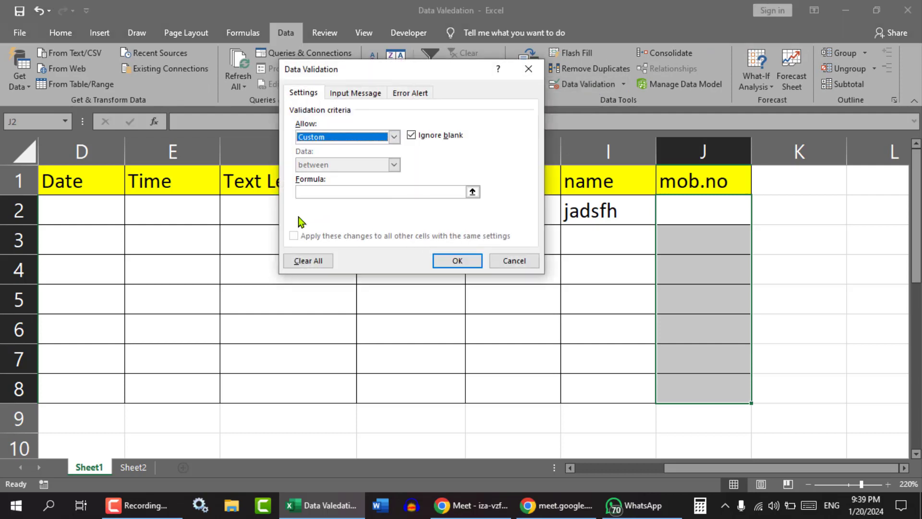
pyautogui.click(318, 192)
pyautogui.write('=')
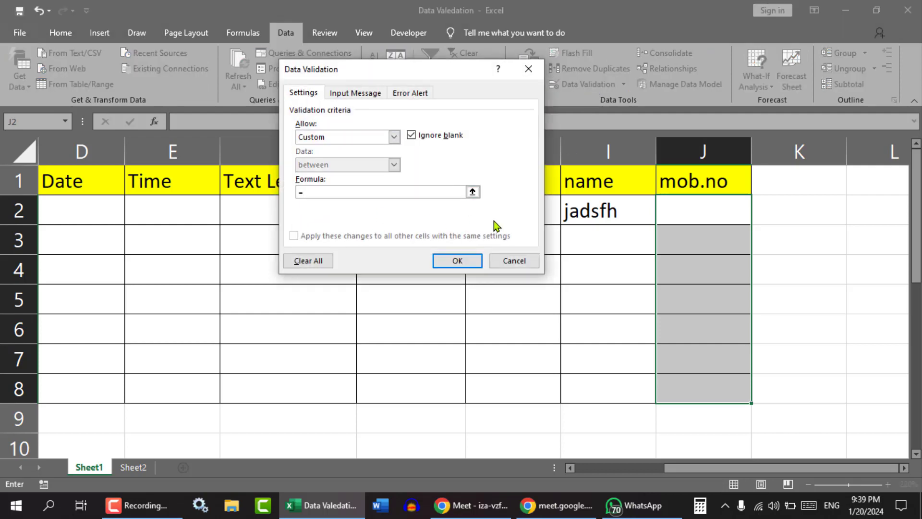
pyautogui.write('isno')
pyautogui.write('umber(')
pyautogui.click(730, 213)
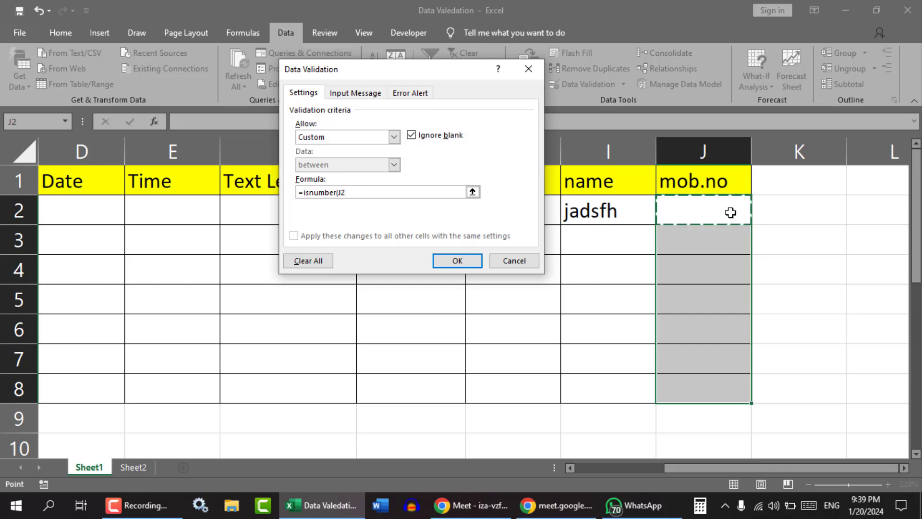
pyautogui.write(')')
pyautogui.click(462, 261)
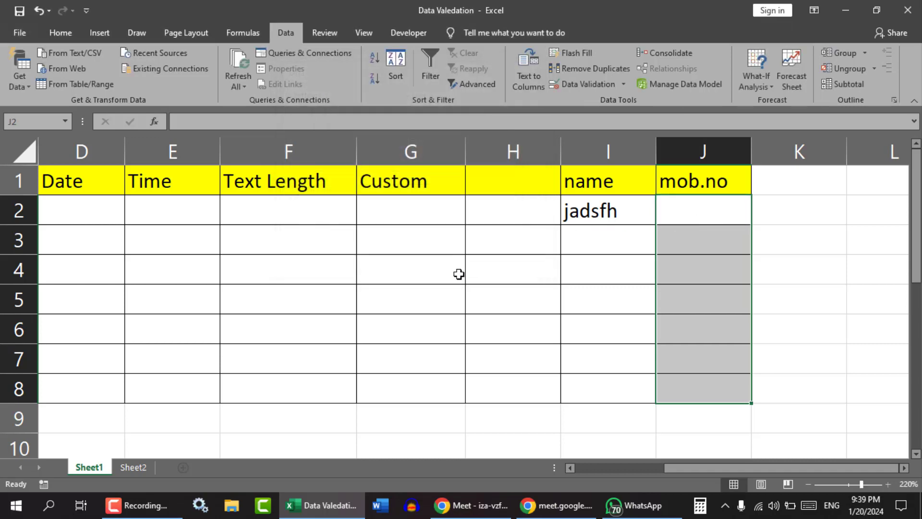
# Try to enter "hfg" and "asdfk" in J3 to test the number-only rule, cancelling each entry.
pyautogui.click(693, 243)
pyautogui.write('hfg')
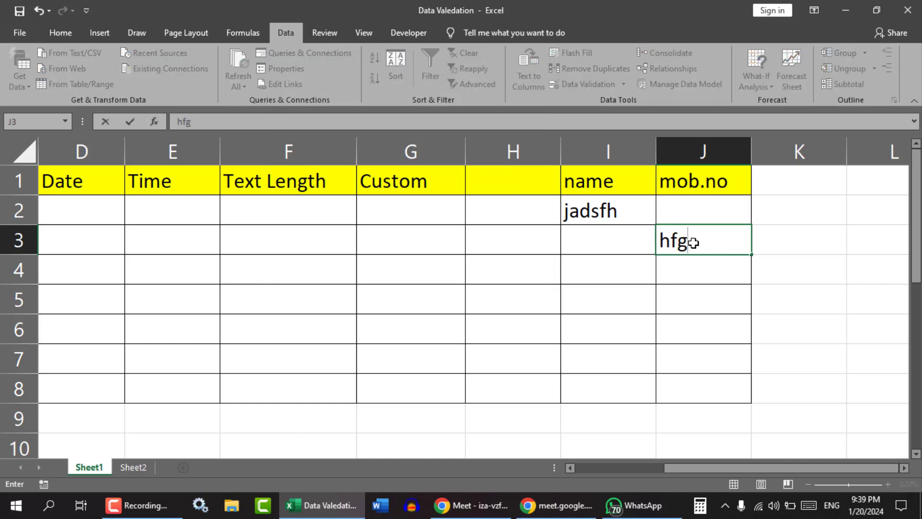
pyautogui.press('Return')
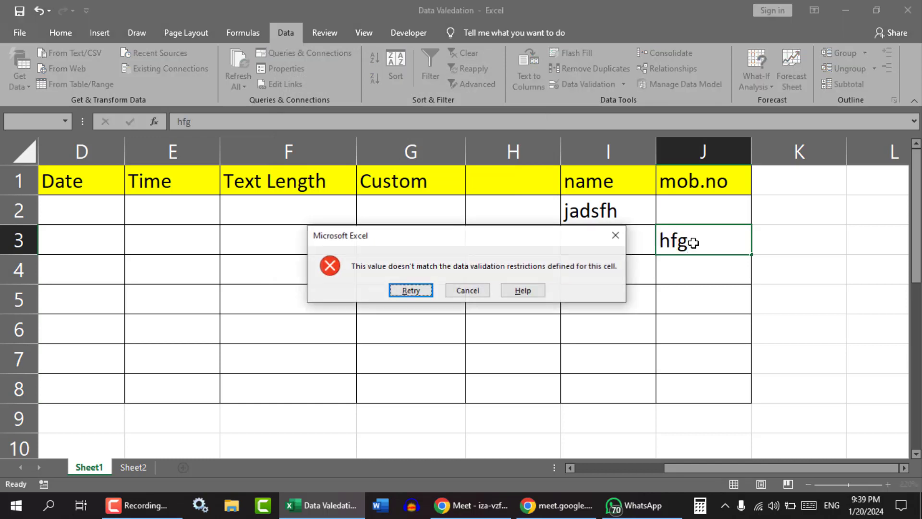
pyautogui.click(456, 294)
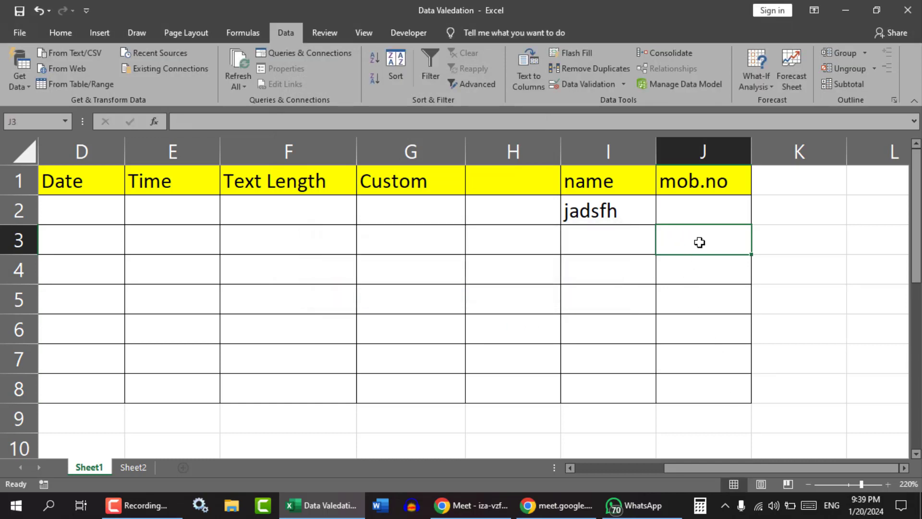
pyautogui.write('asdfk')
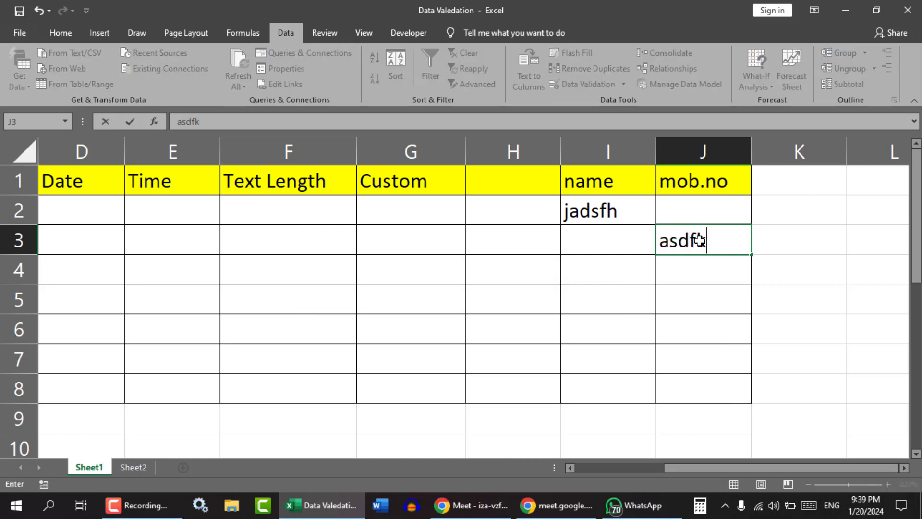
pyautogui.press('Return')
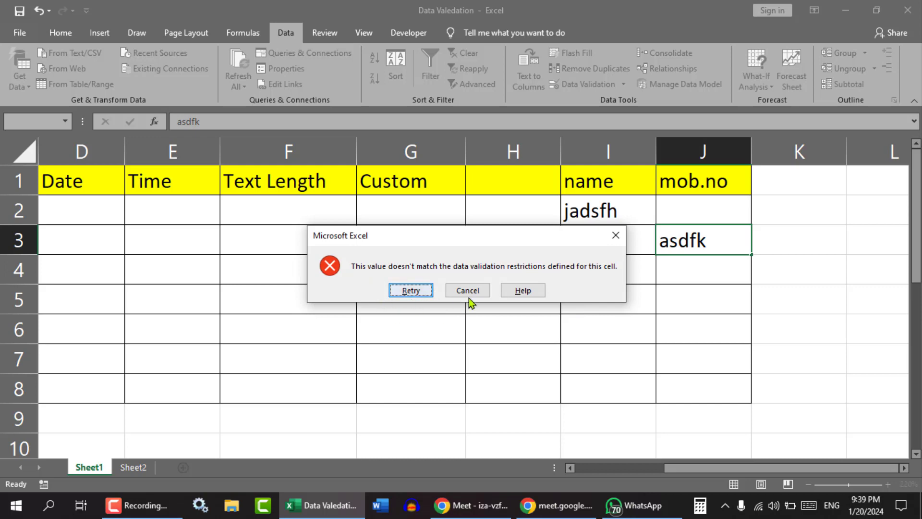
pyautogui.click(616, 235)
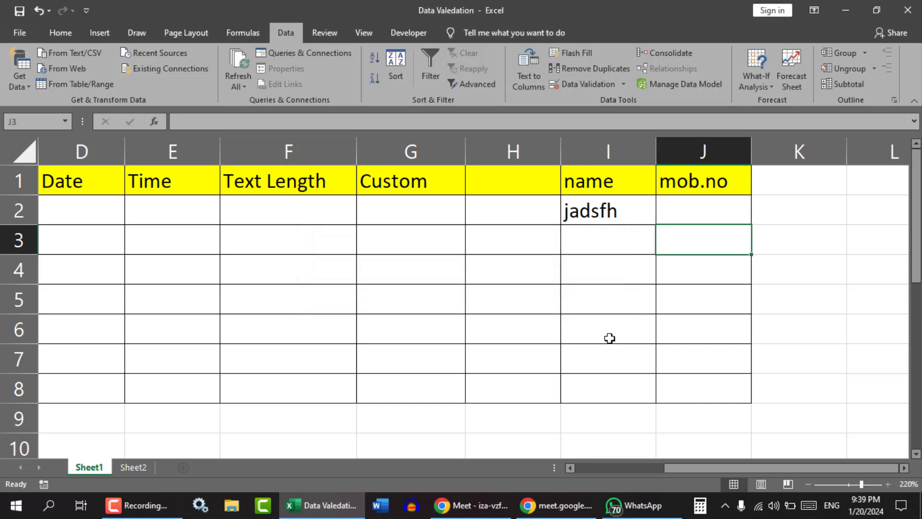
# Open the data validation settings of I6 and review the Input Message and Error Alert options.
pyautogui.click(609, 338)
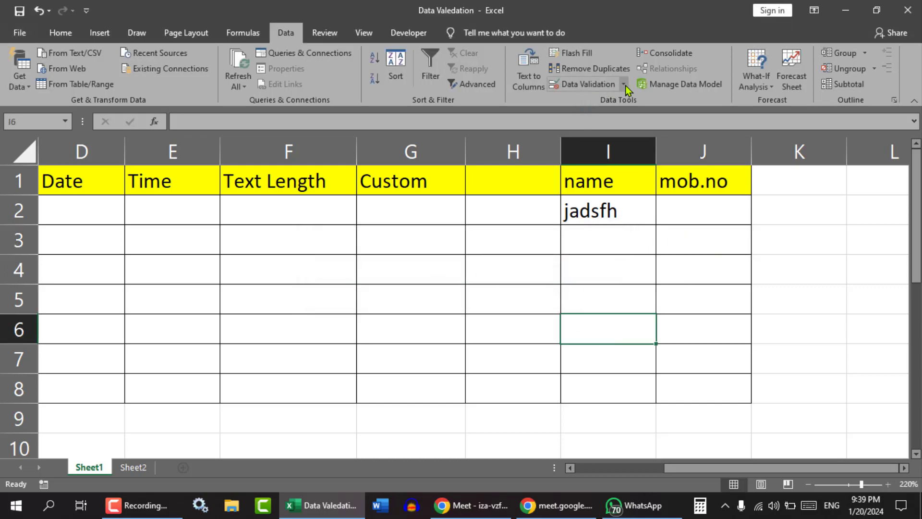
pyautogui.click(606, 87)
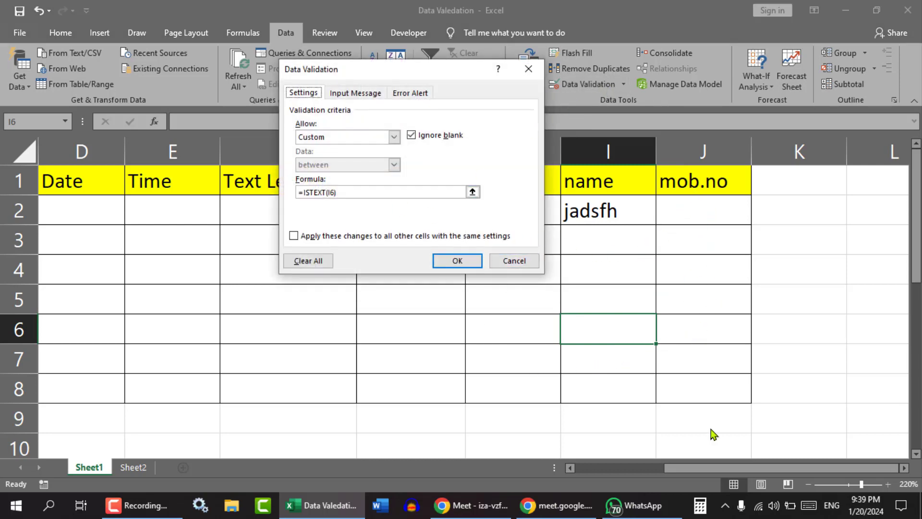
pyautogui.moveTo(403, 68); pyautogui.dragTo(550, 183)
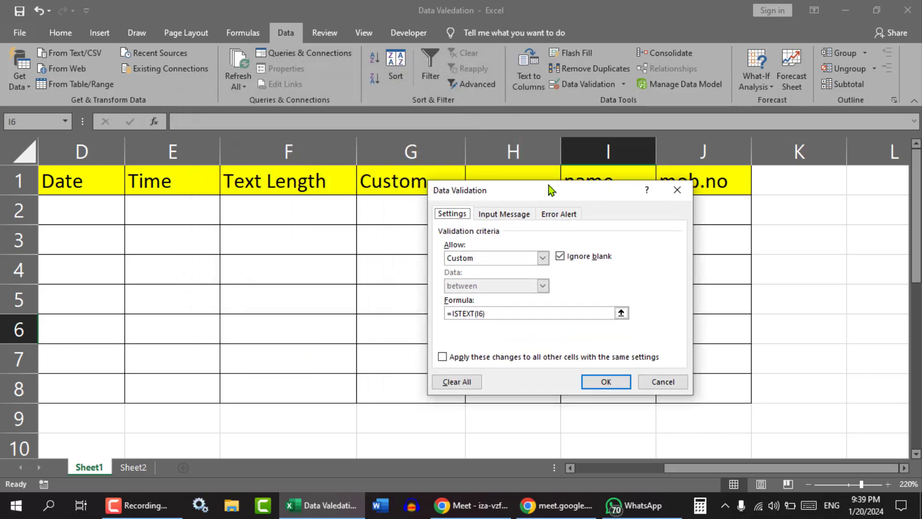
pyautogui.click(504, 215)
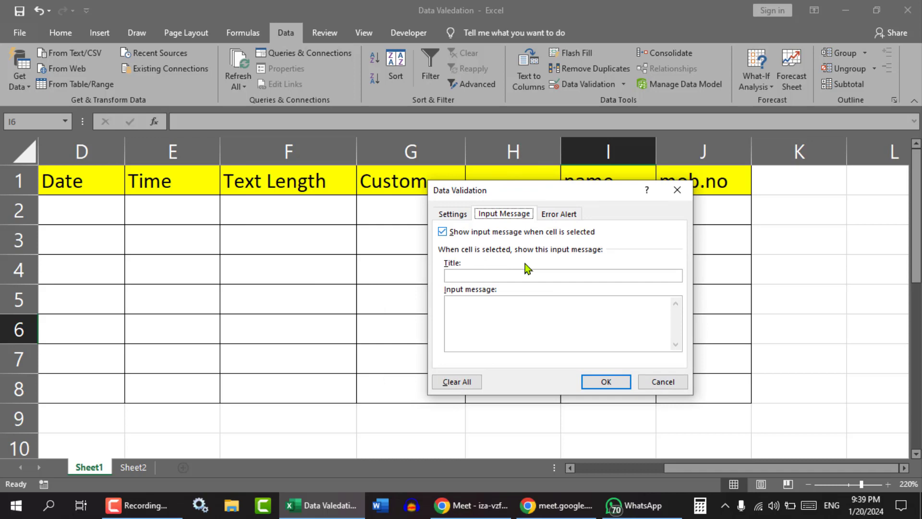
pyautogui.click(559, 215)
pyautogui.click(503, 213)
pyautogui.moveTo(572, 191); pyautogui.dragTo(390, 121)
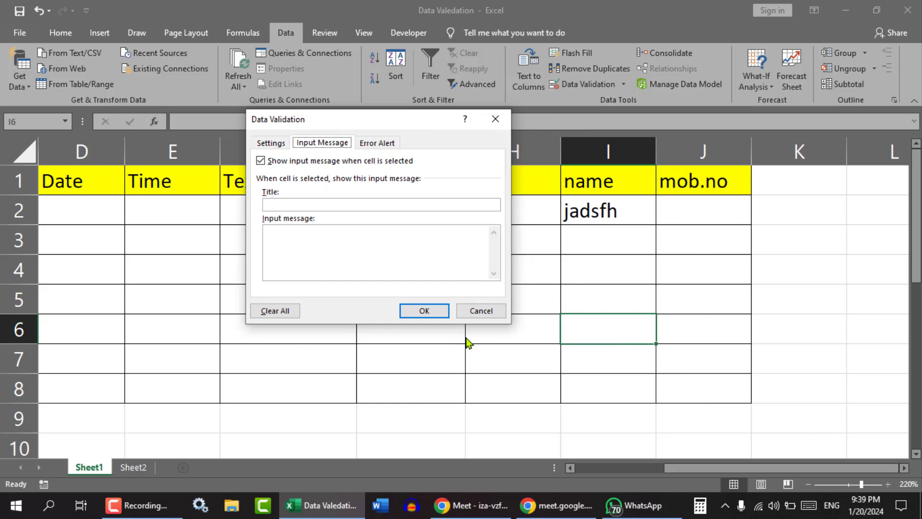
pyautogui.moveTo(281, 122); pyautogui.dragTo(375, 171)
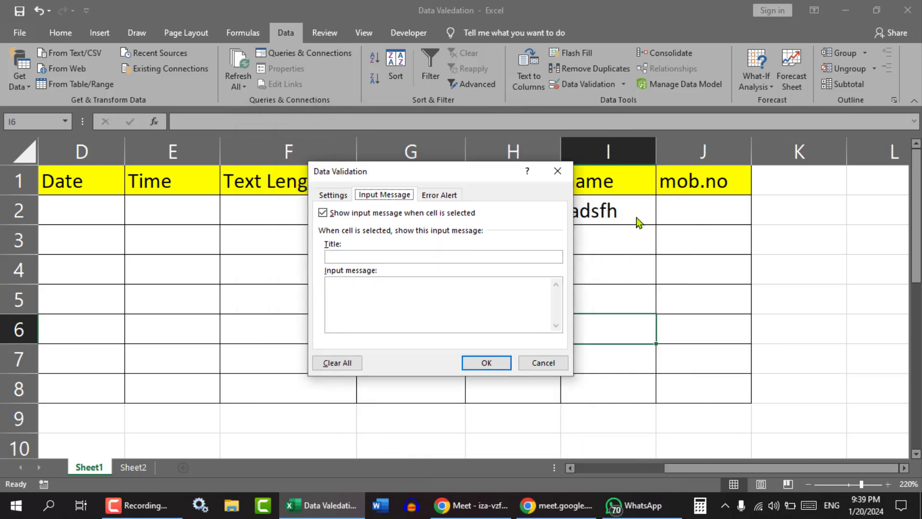
pyautogui.moveTo(439, 171); pyautogui.dragTo(521, 127)
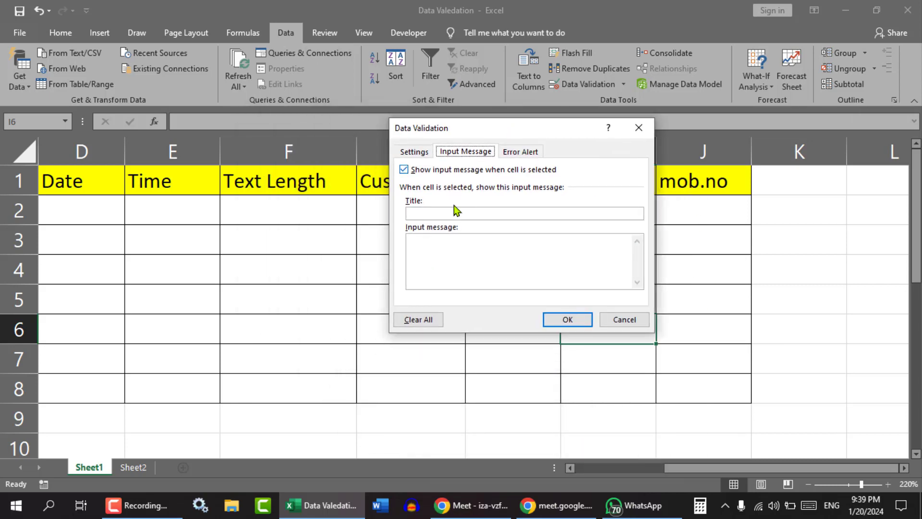
# Give I6 an input message titled "mob" with the text "only mob no type".
pyautogui.click(435, 213)
pyautogui.write('mob')
pyautogui.click(463, 263)
pyautogui.hotkey('alt', 'shift')
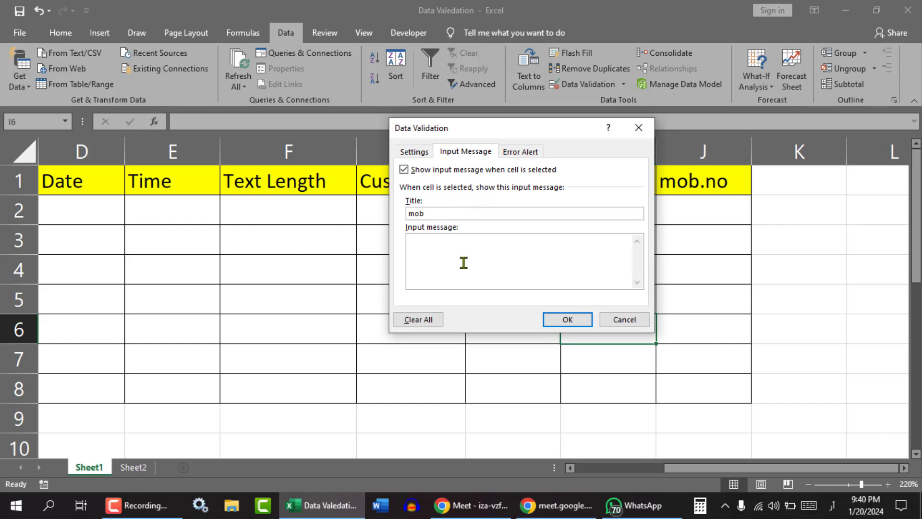
pyautogui.hotkey('alt', 'shift')
pyautogui.write('only mob no tyoe')
pyautogui.press('BackSpace')
pyautogui.write('pe')
pyautogui.click(561, 321)
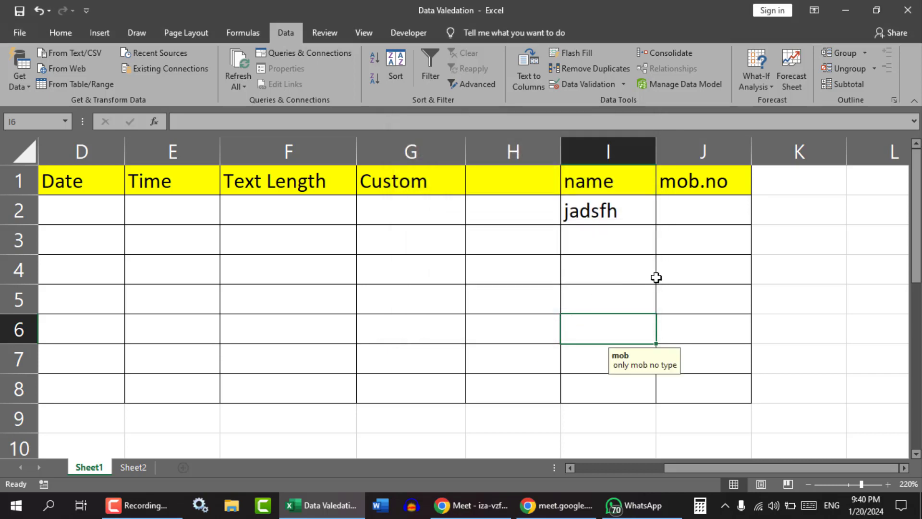
# Check which cells in the name and mob.no columns show the input message, ending on I6.
pyautogui.click(687, 270)
pyautogui.click(634, 243)
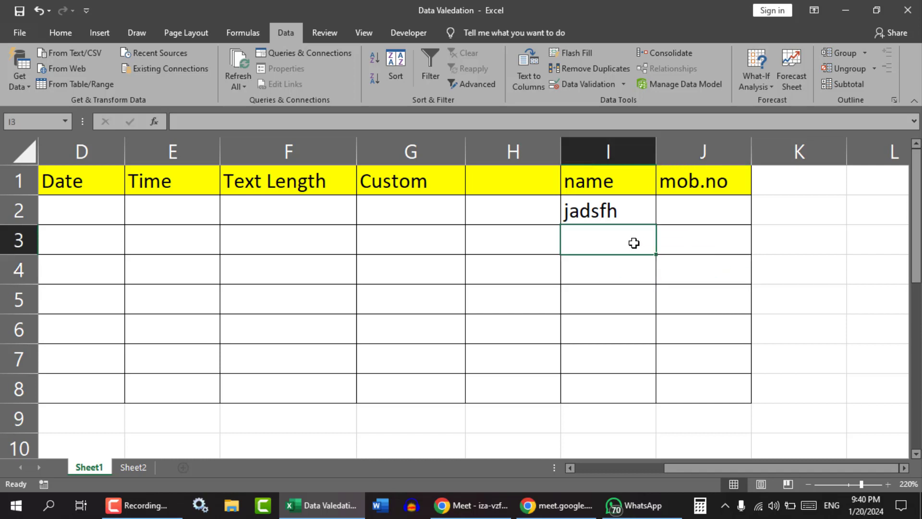
pyautogui.click(604, 364)
pyautogui.click(607, 334)
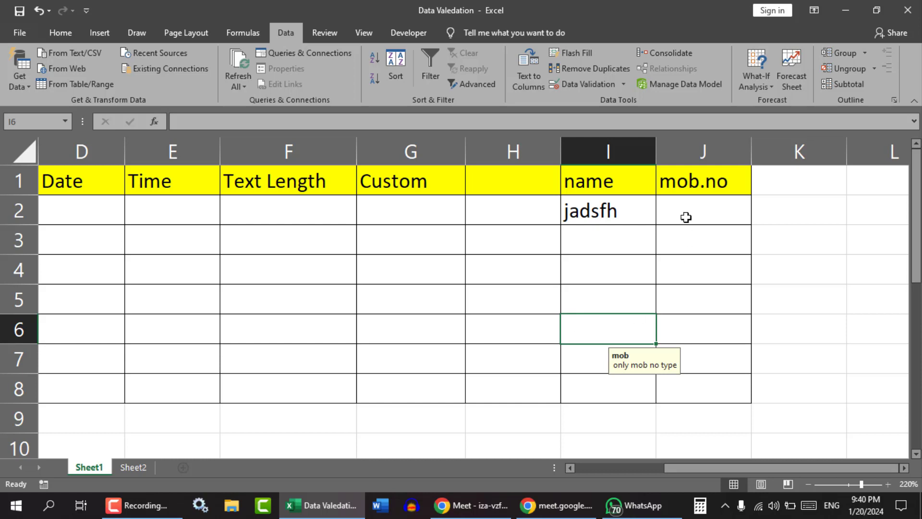
# Add an input message titled "mob" with the text "onnly mob no" to J2:J8.
pyautogui.moveTo(686, 215); pyautogui.dragTo(669, 375)
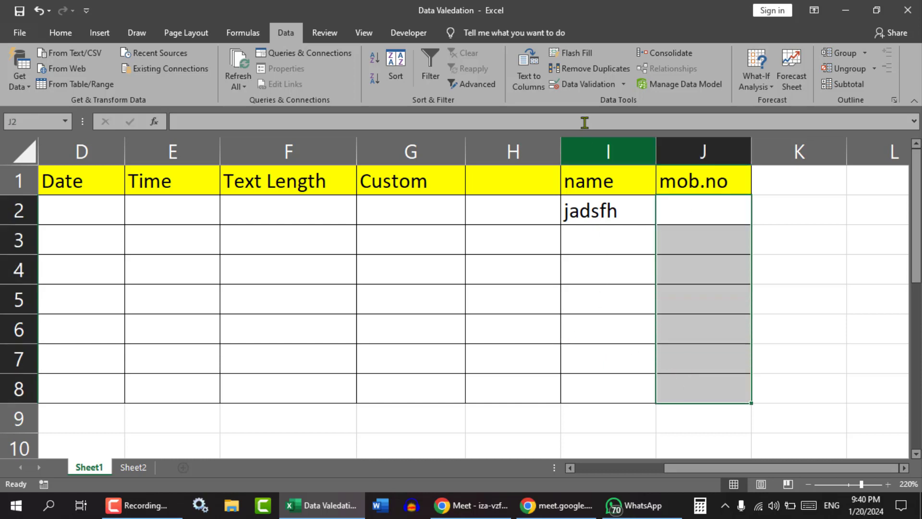
pyautogui.click(588, 84)
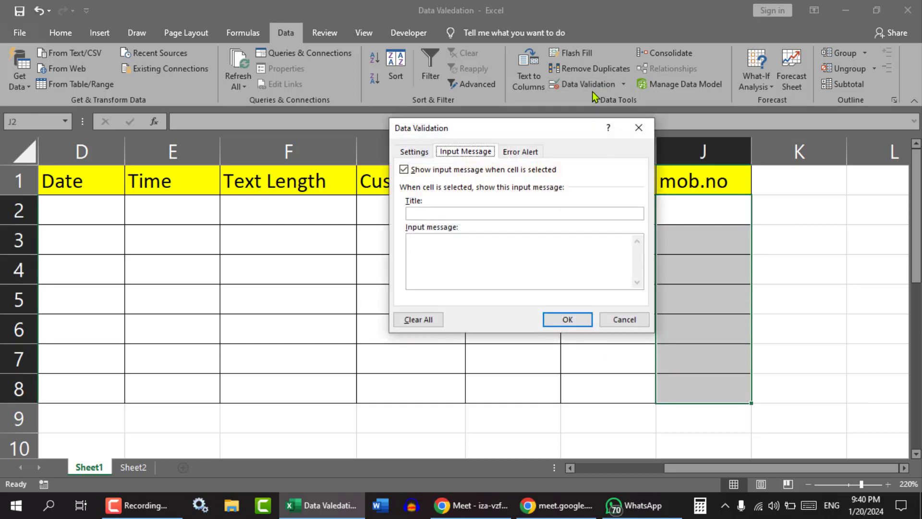
pyautogui.click(442, 214)
pyautogui.write('mob')
pyautogui.press('Tab')
pyautogui.write('onnly mo')
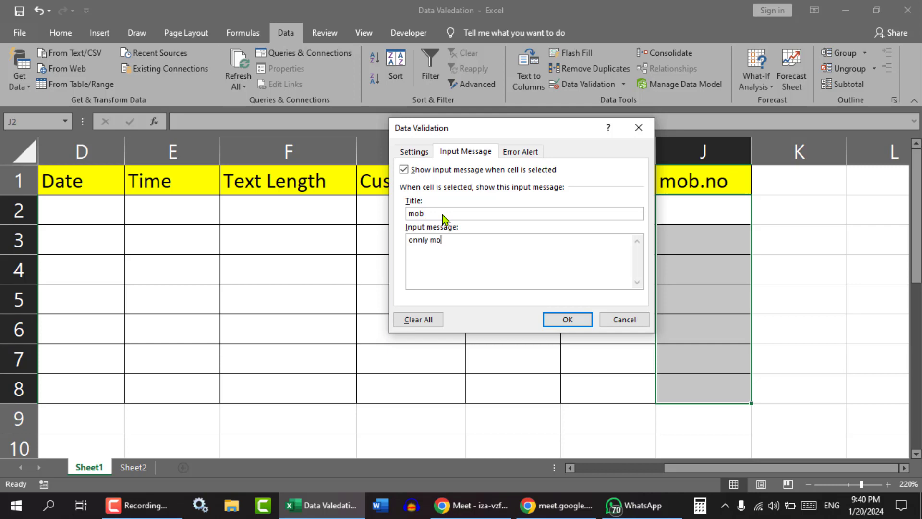
pyautogui.write('b no')
pyautogui.click(558, 317)
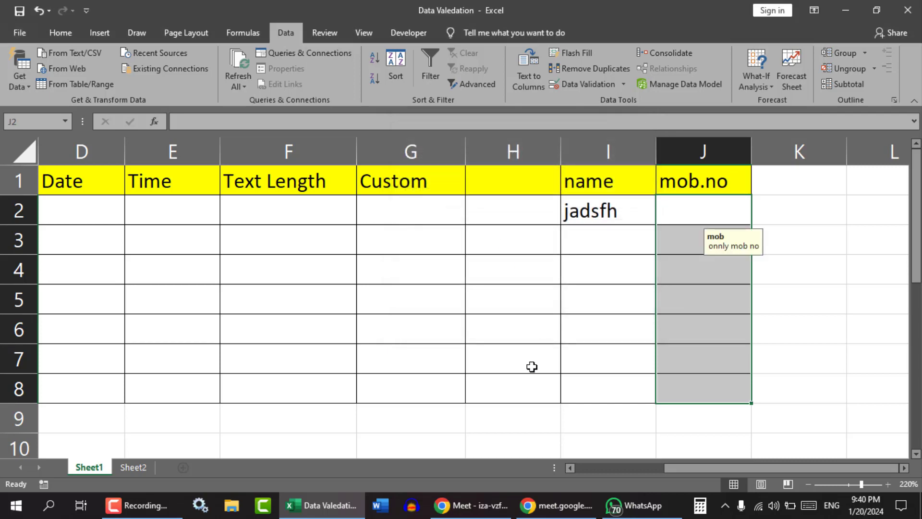
# Check the input message on individual cells throughout J2:J8.
pyautogui.click(682, 378)
pyautogui.click(706, 288)
pyautogui.click(721, 238)
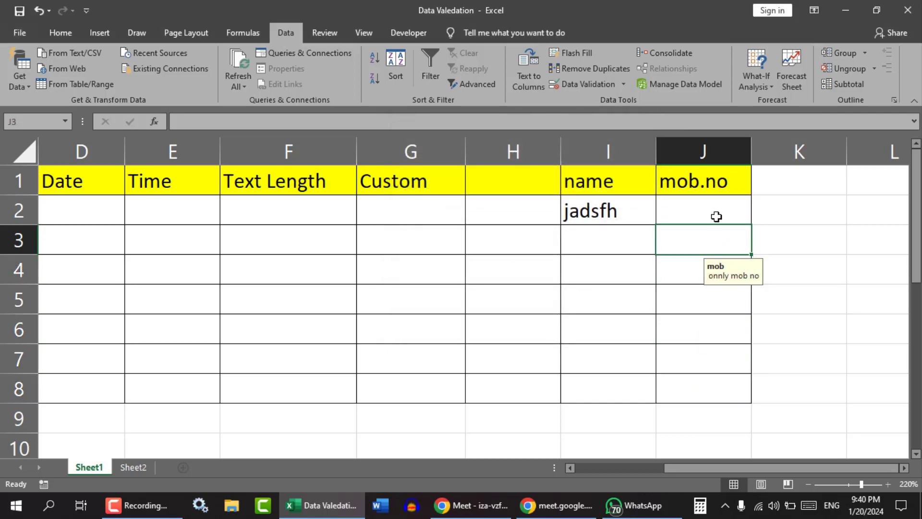
pyautogui.click(716, 210)
pyautogui.click(694, 296)
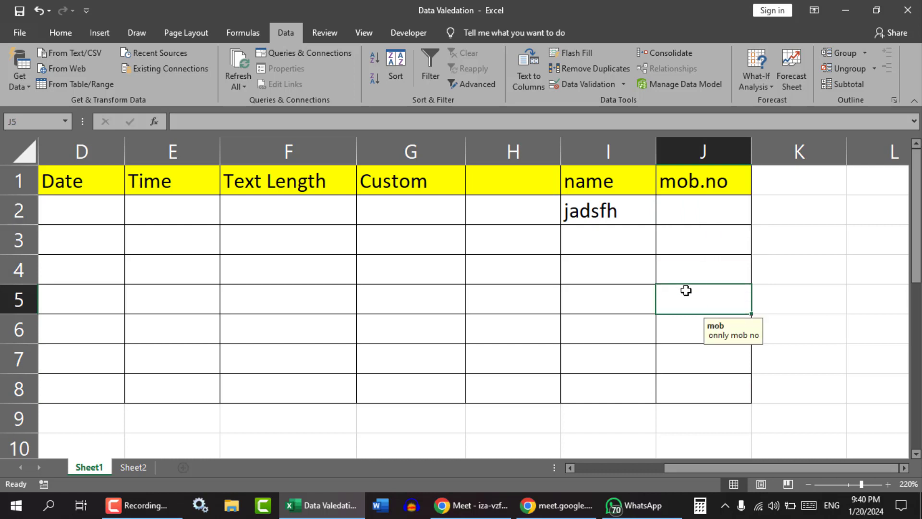
pyautogui.click(683, 269)
pyautogui.click(694, 234)
pyautogui.click(703, 219)
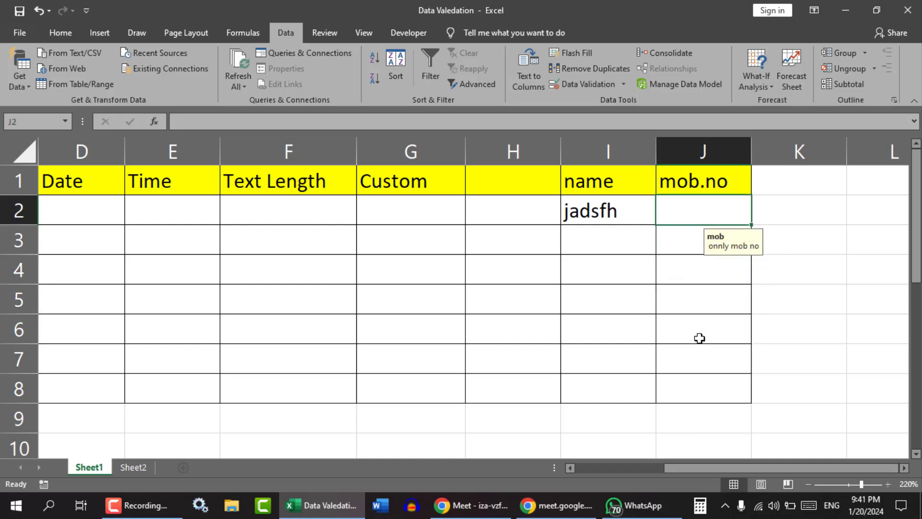
pyautogui.click(700, 338)
pyautogui.click(704, 394)
# Try to enter "fd" in J6 to test the number-only rule, and cancel the entry.
pyautogui.click(681, 328)
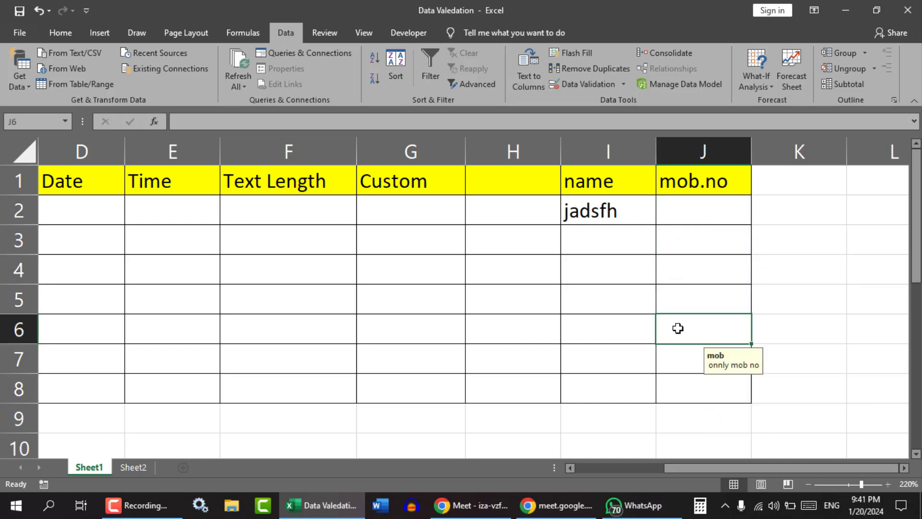
pyautogui.write('fd')
pyautogui.press('Return')
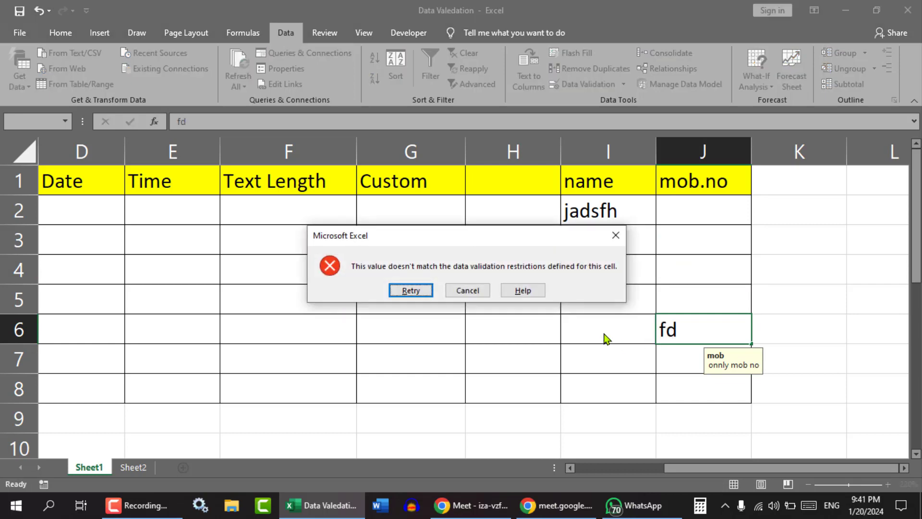
pyautogui.click(616, 235)
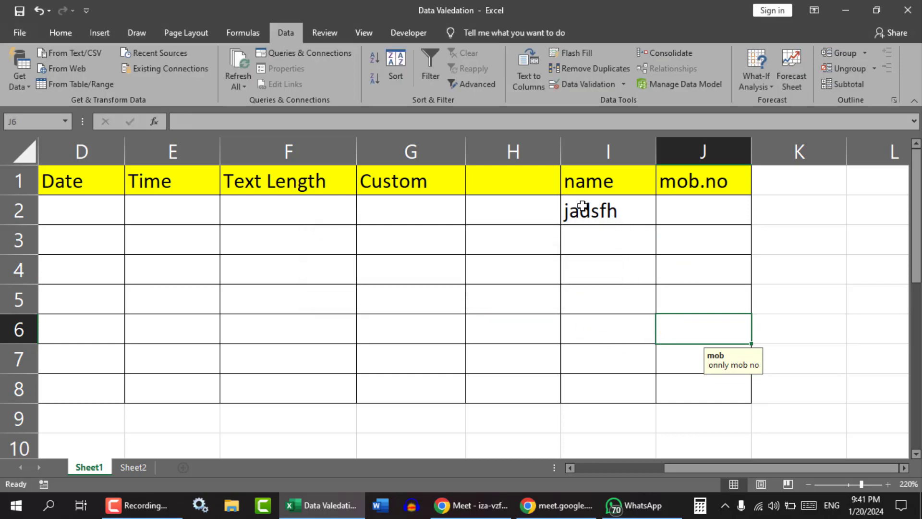
# Set a Stop-style error alert for J6 titled "error" with the message "bhai sahab only mob no".
pyautogui.click(595, 85)
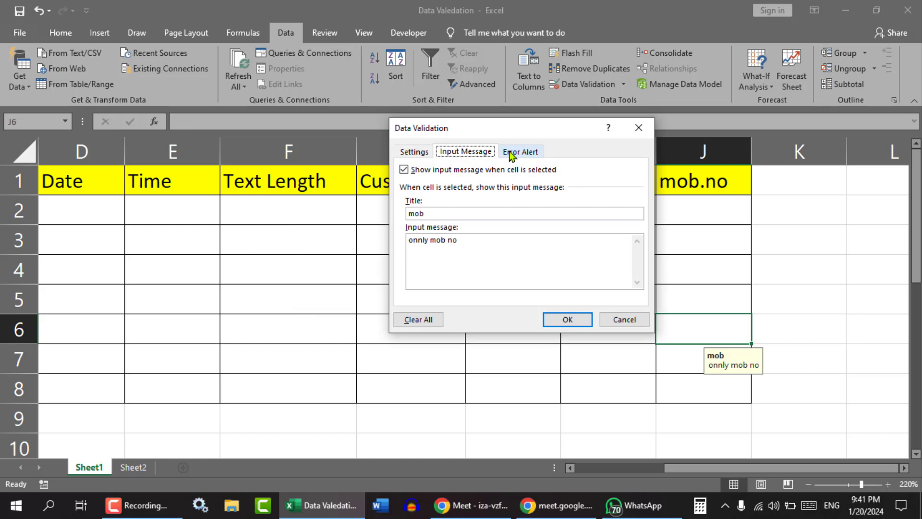
pyautogui.click(511, 154)
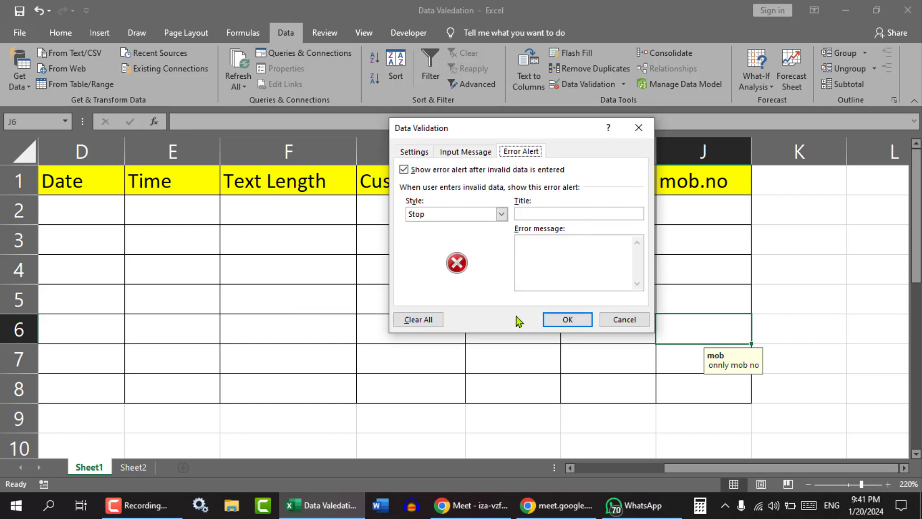
pyautogui.click(502, 214)
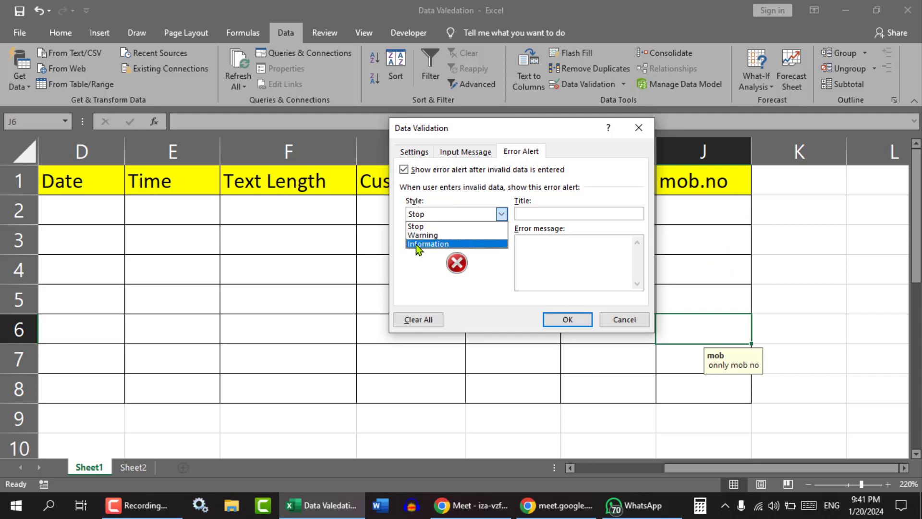
pyautogui.click(541, 214)
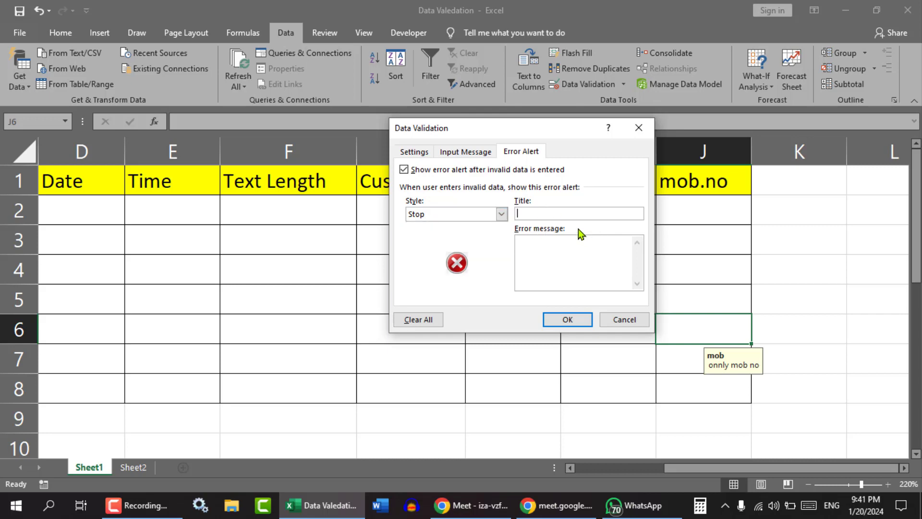
pyautogui.write('error')
pyautogui.click(579, 252)
pyautogui.write('bhai sahab')
pyautogui.write('only mob no')
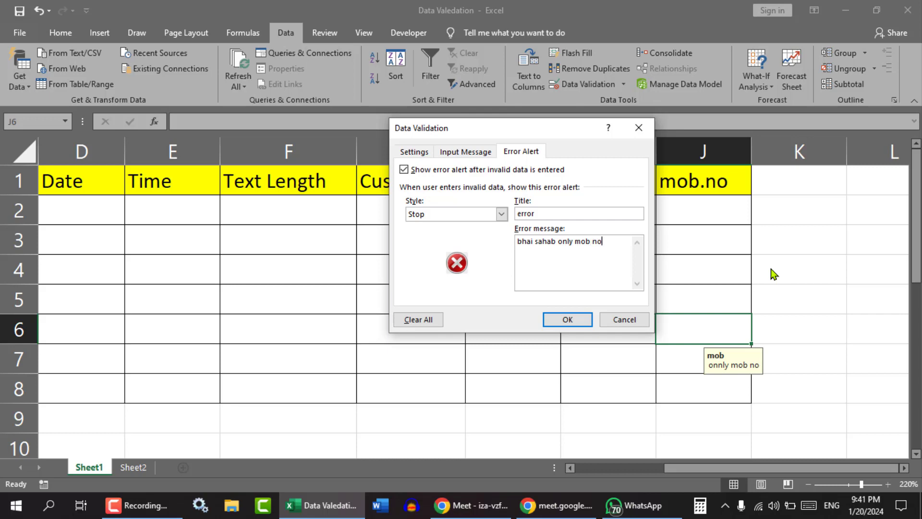
pyautogui.click(559, 319)
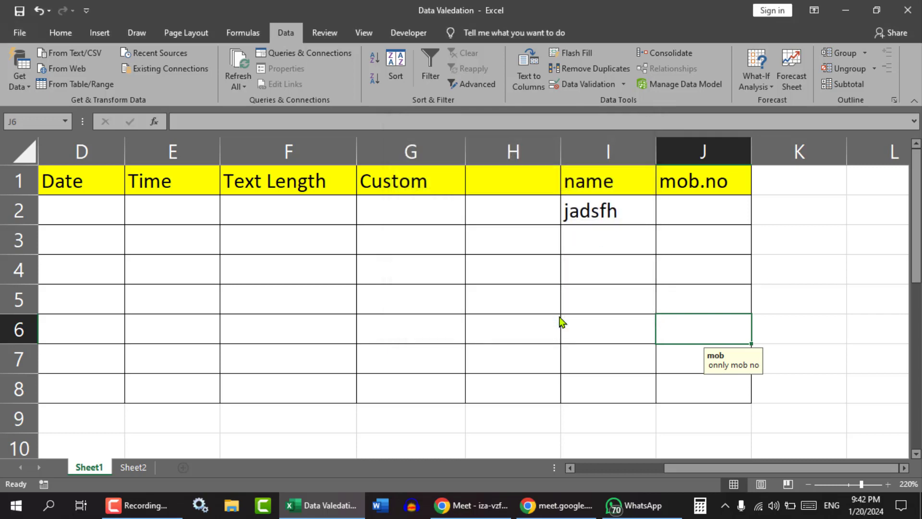
# Try to enter "jh" in J3 to test the number-only rule, and cancel the entry.
pyautogui.click(706, 243)
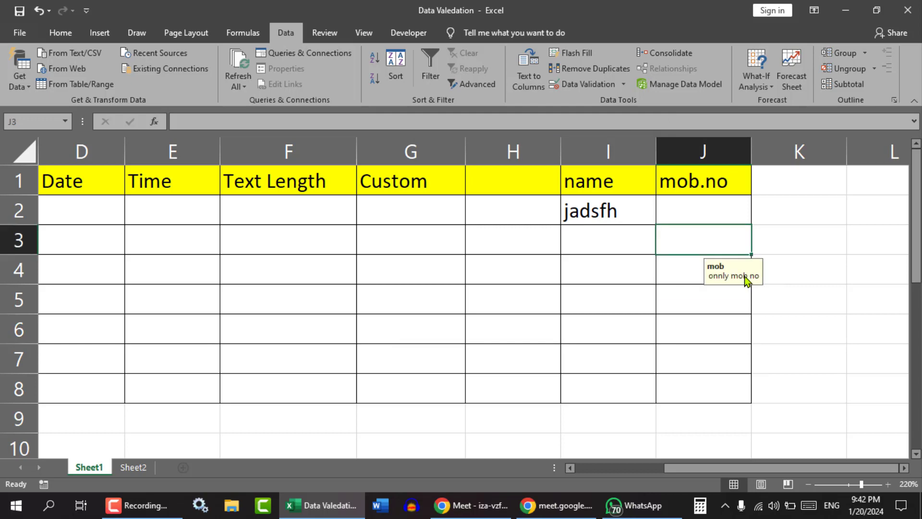
pyautogui.write('jh')
pyautogui.press('Return')
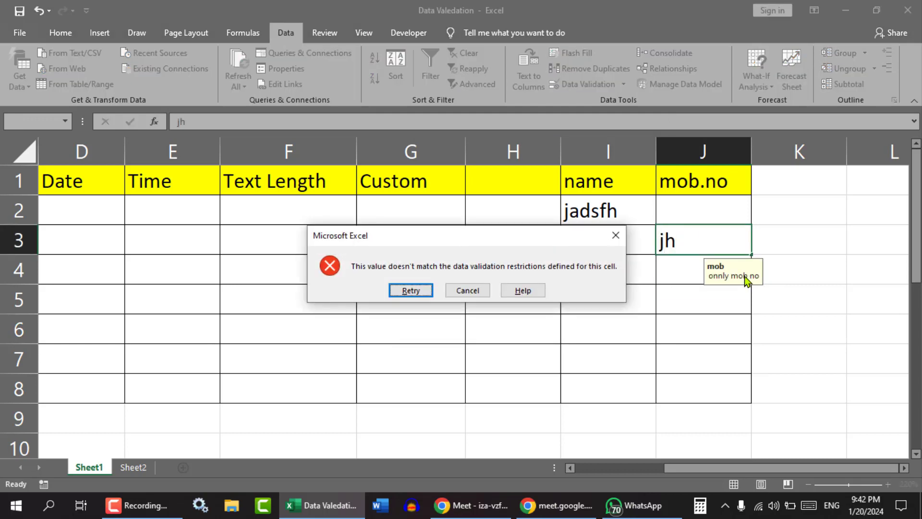
pyautogui.click(616, 236)
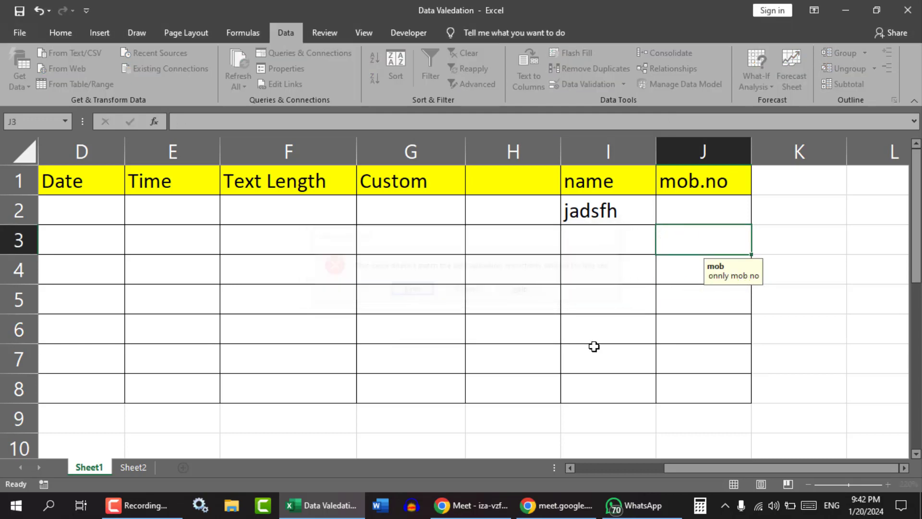
pyautogui.moveTo(690, 212); pyautogui.dragTo(692, 383)
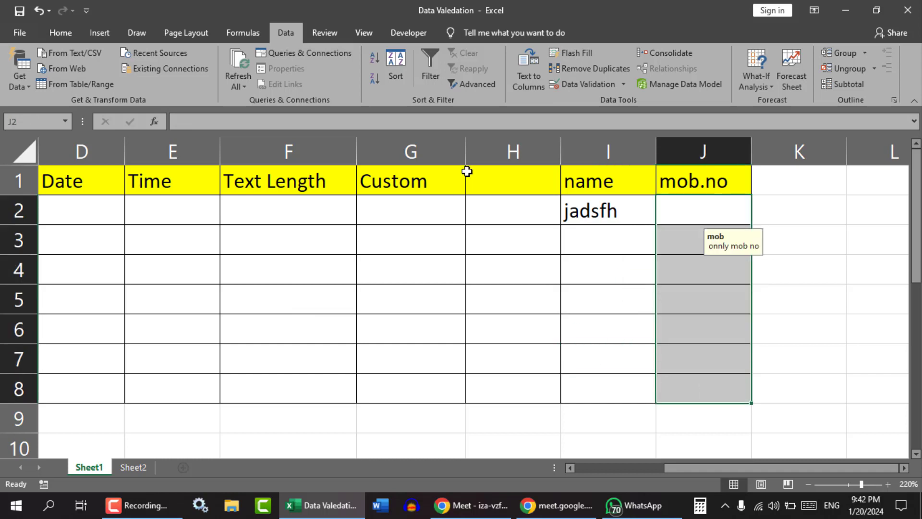
pyautogui.click(588, 86)
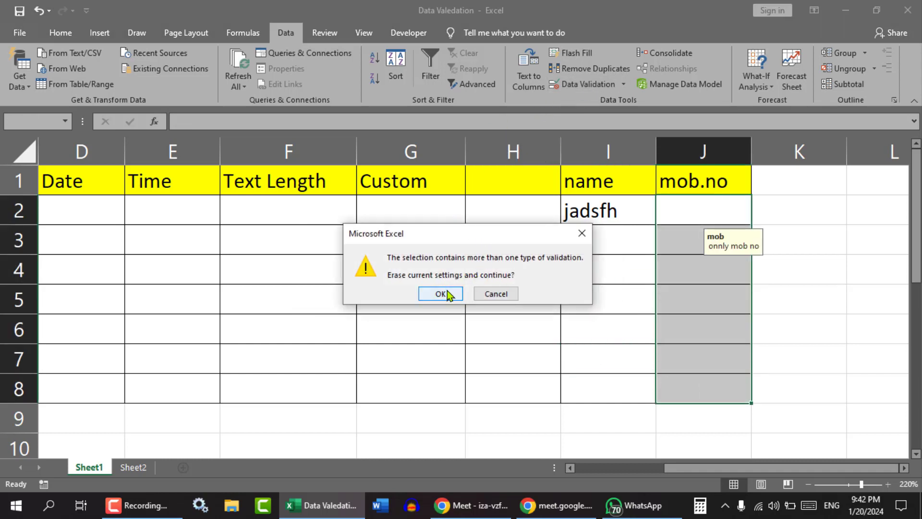
pyautogui.click(582, 233)
pyautogui.click(597, 266)
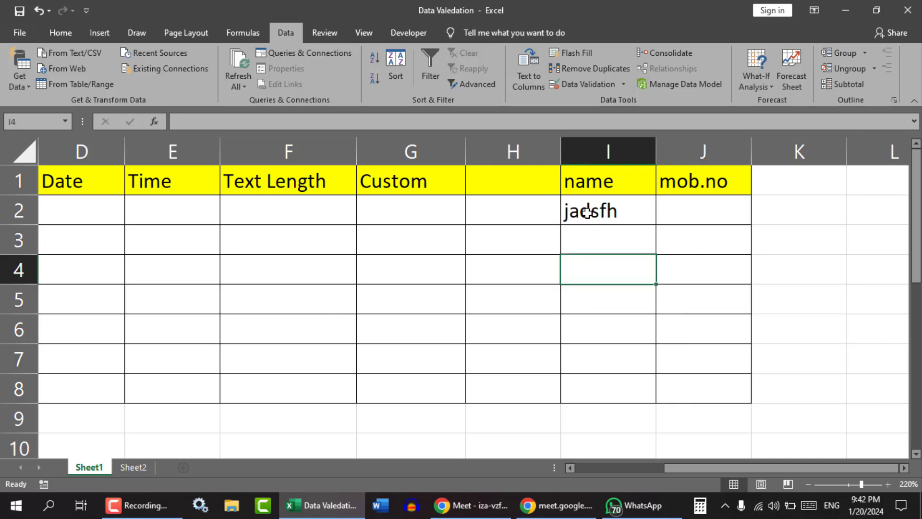
pyautogui.moveTo(731, 469); pyautogui.dragTo(549, 471)
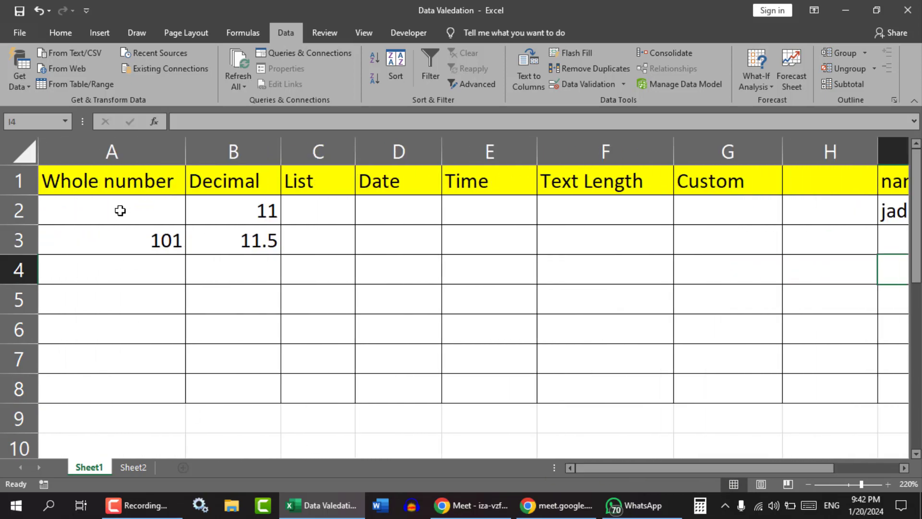
pyautogui.moveTo(507, 210); pyautogui.dragTo(496, 381)
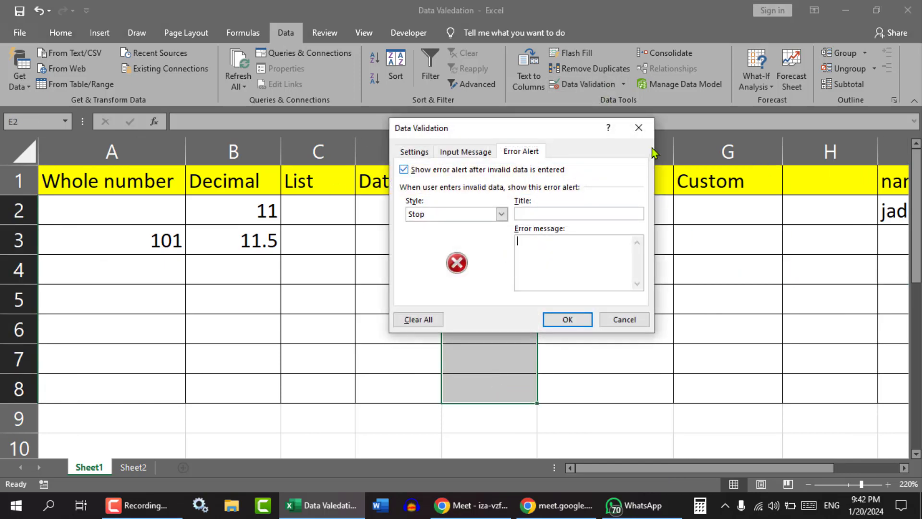
pyautogui.click(639, 127)
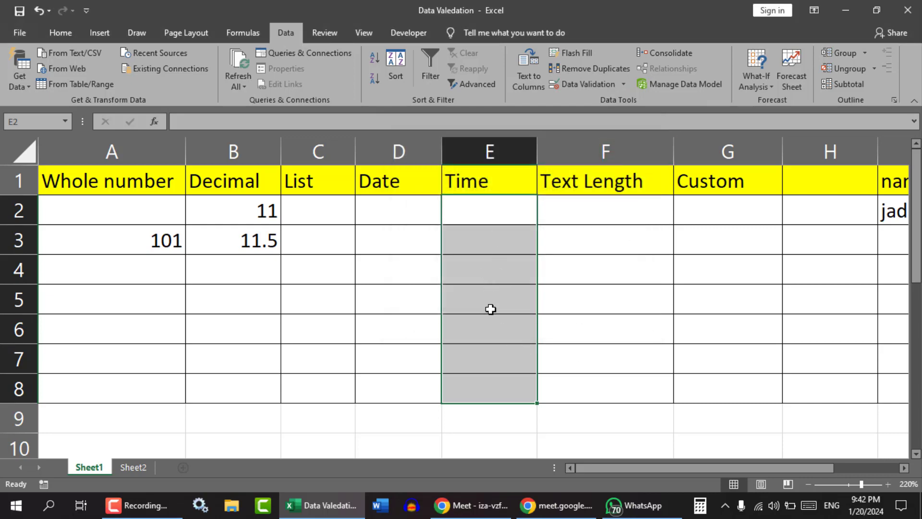
pyautogui.click(623, 84)
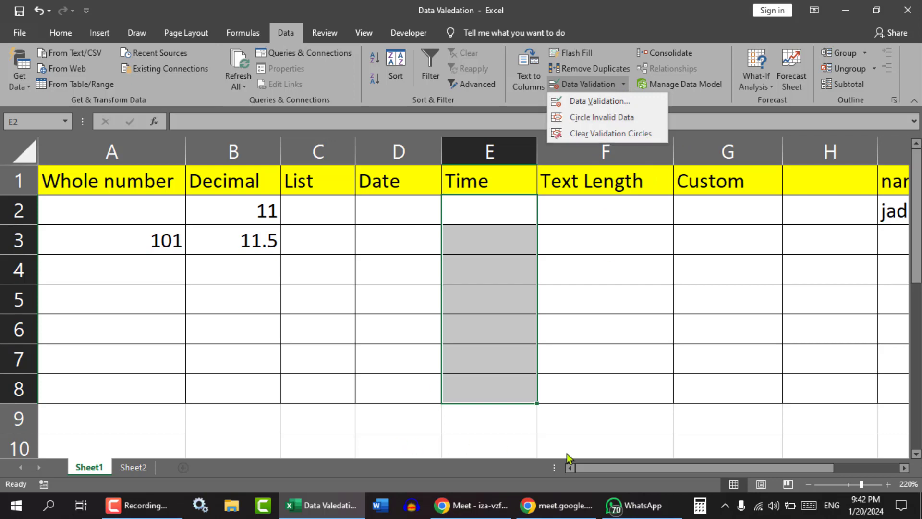
pyautogui.moveTo(600, 467); pyautogui.dragTo(550, 451)
pyautogui.click(165, 369)
# Set a Warning-style error alert for A2:A8 titled "khabardar" with the message "bhai sahab kiya ho gaya".
pyautogui.moveTo(124, 208); pyautogui.dragTo(119, 385)
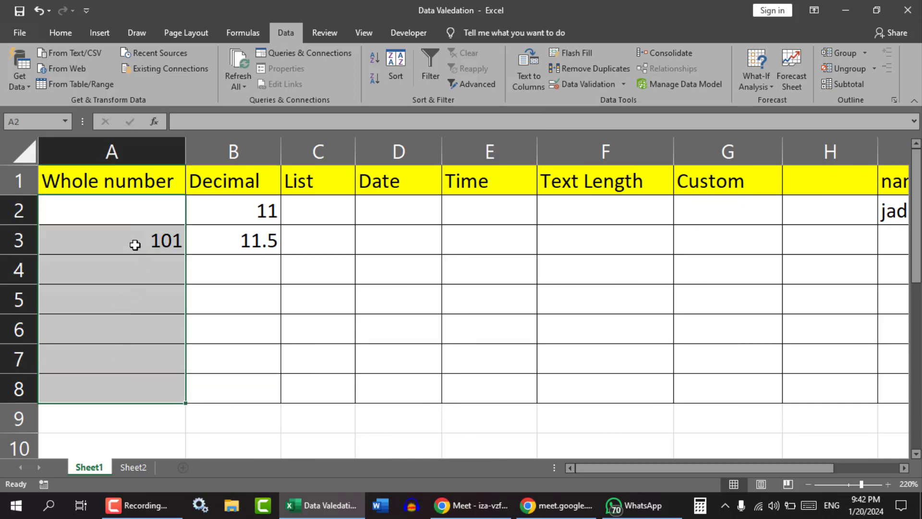
pyautogui.click(571, 84)
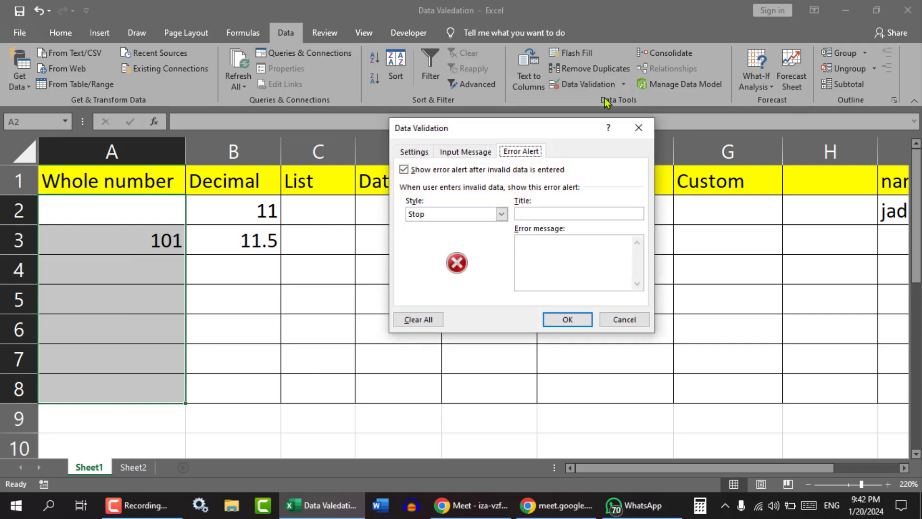
pyautogui.click(414, 151)
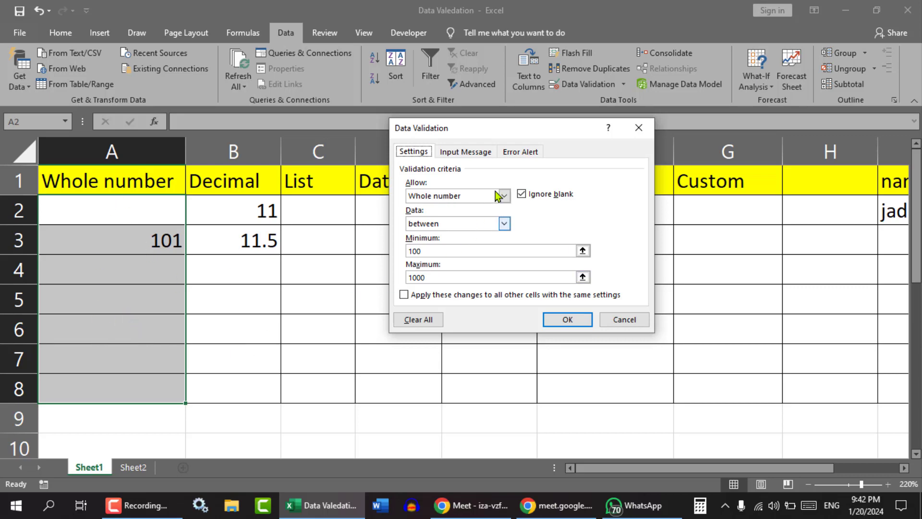
pyautogui.click(521, 152)
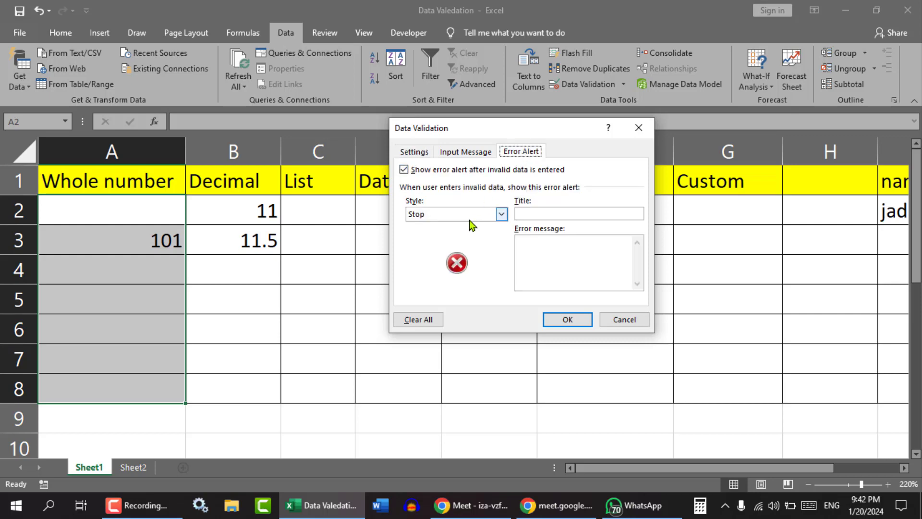
pyautogui.click(501, 214)
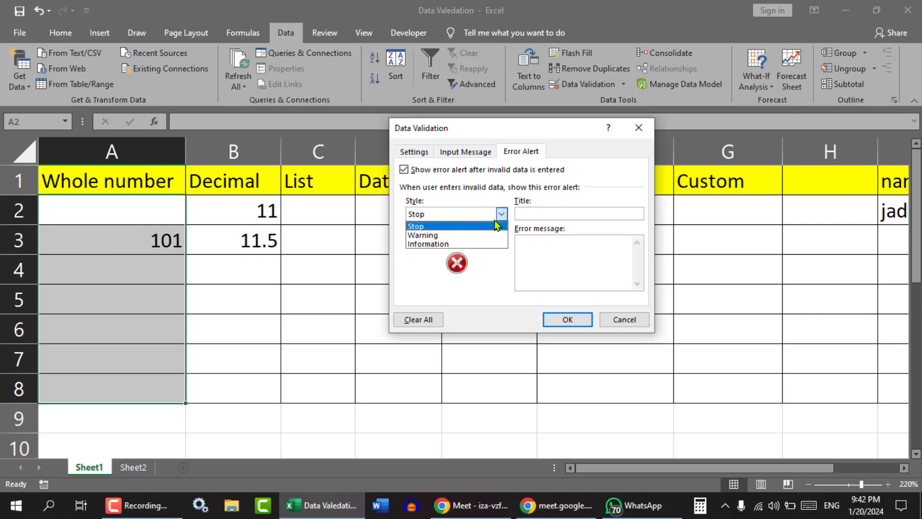
pyautogui.click(420, 236)
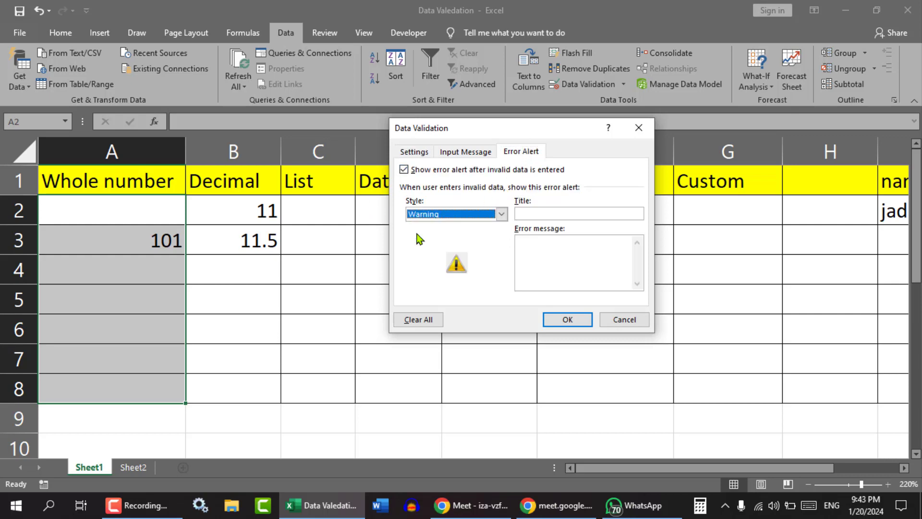
pyautogui.click(544, 212)
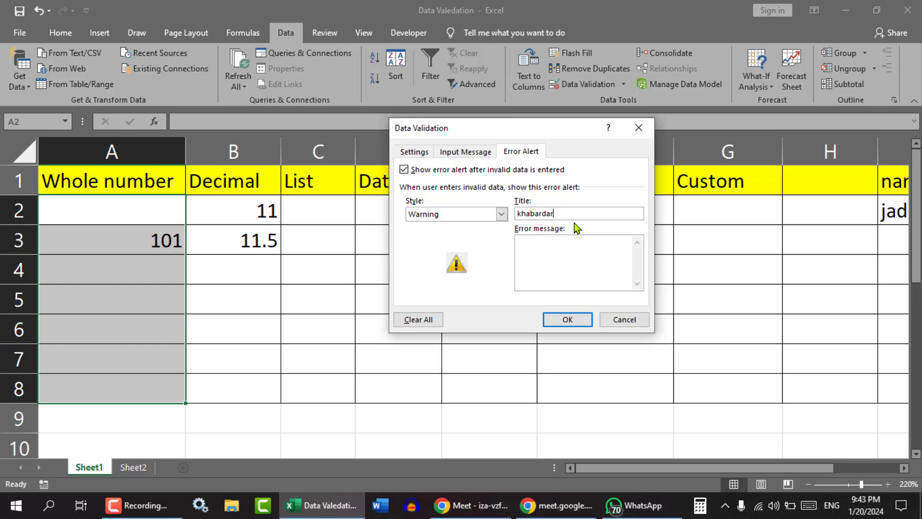
pyautogui.click(550, 254)
pyautogui.click(556, 321)
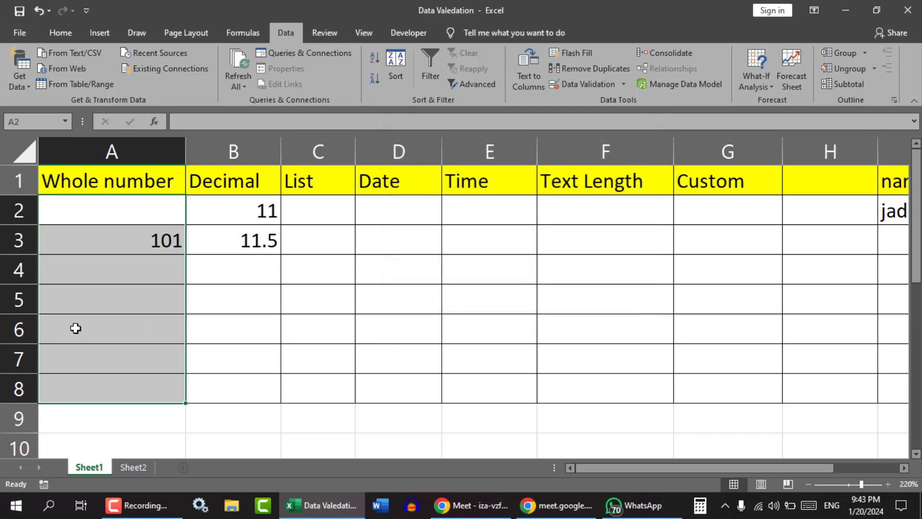
# Enter 99 in A4 to test the whole number rule, and accept the invalid value despite the warning.
pyautogui.click(105, 274)
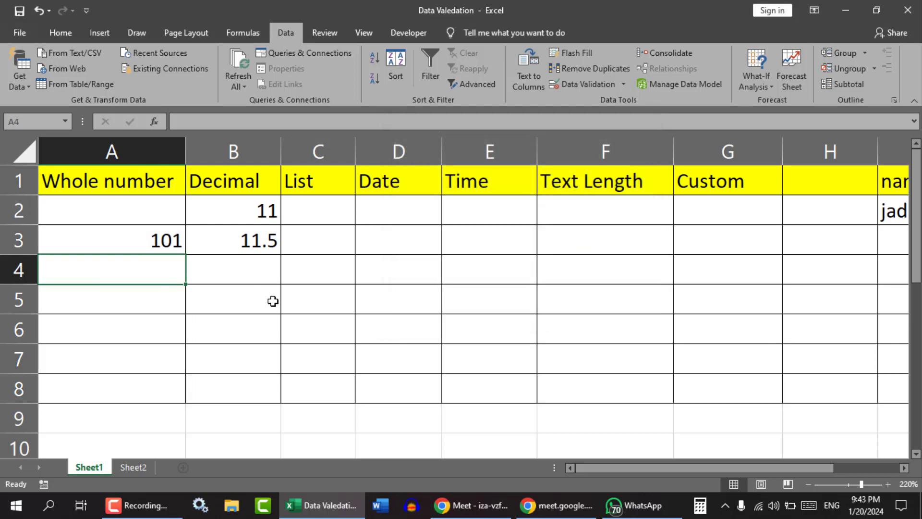
pyautogui.write('99')
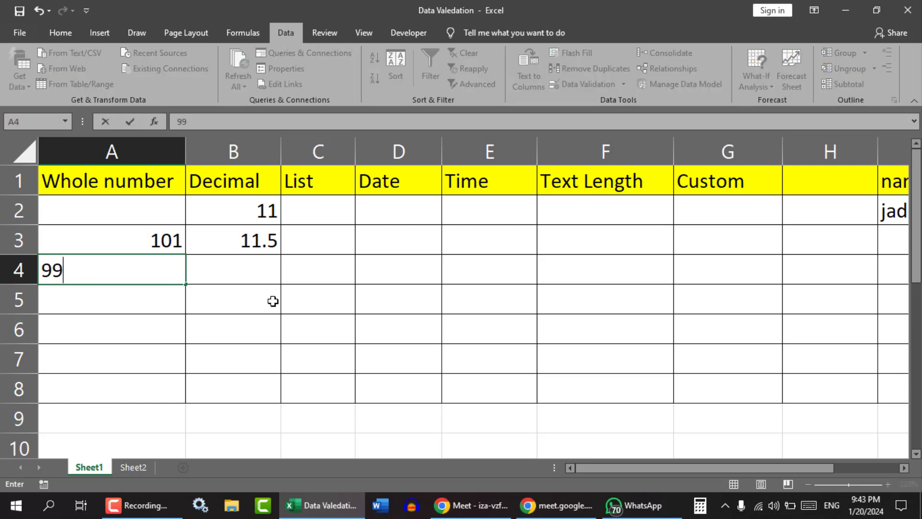
pyautogui.press('Return')
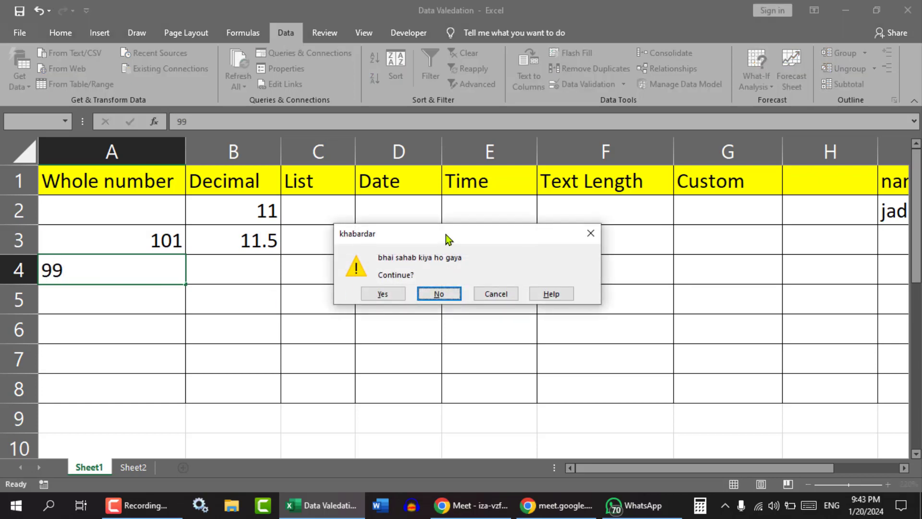
pyautogui.moveTo(446, 234); pyautogui.dragTo(363, 157)
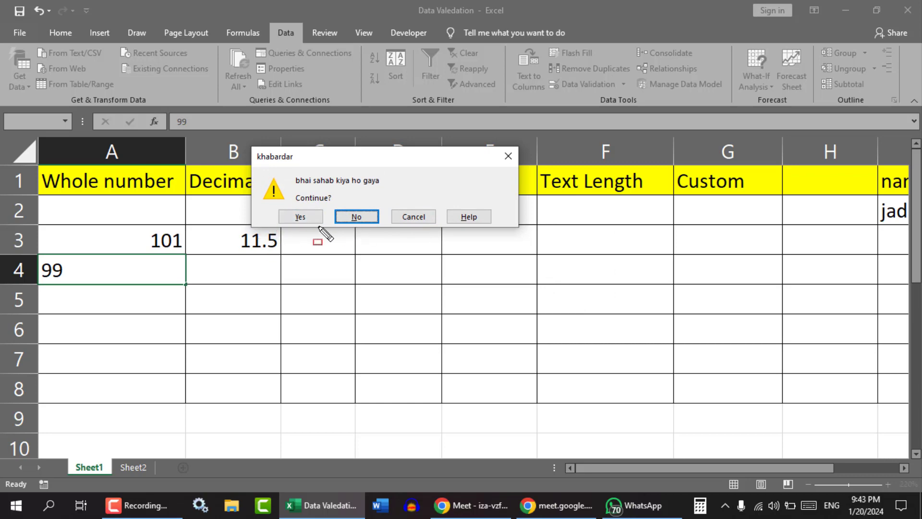
pyautogui.moveTo(272, 206); pyautogui.dragTo(379, 235)
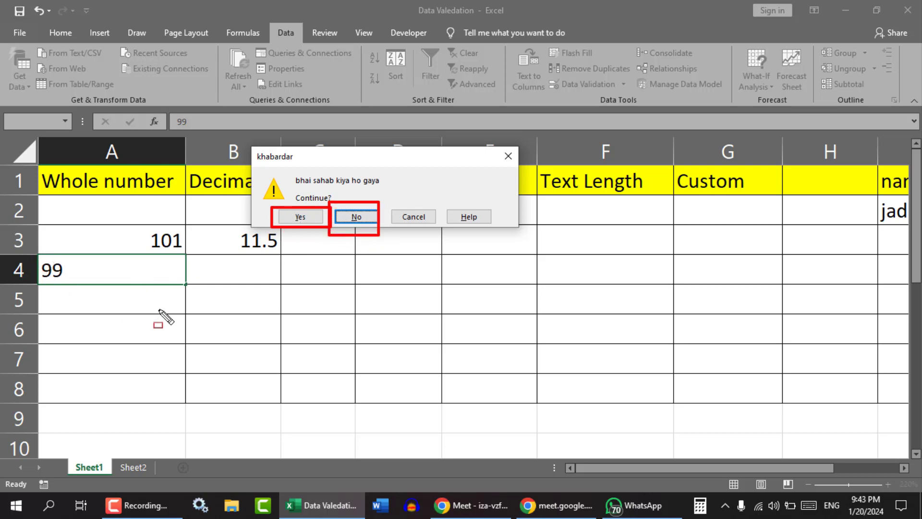
pyautogui.click(298, 218)
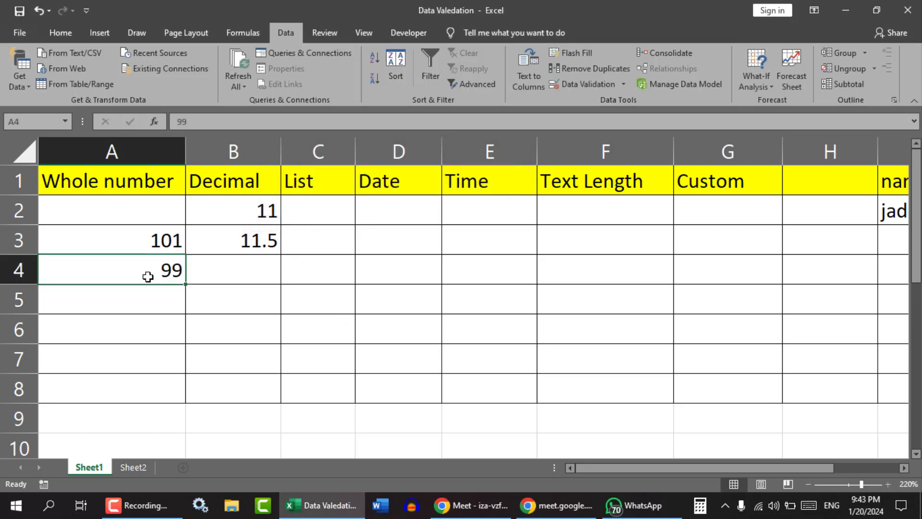
pyautogui.click(216, 440)
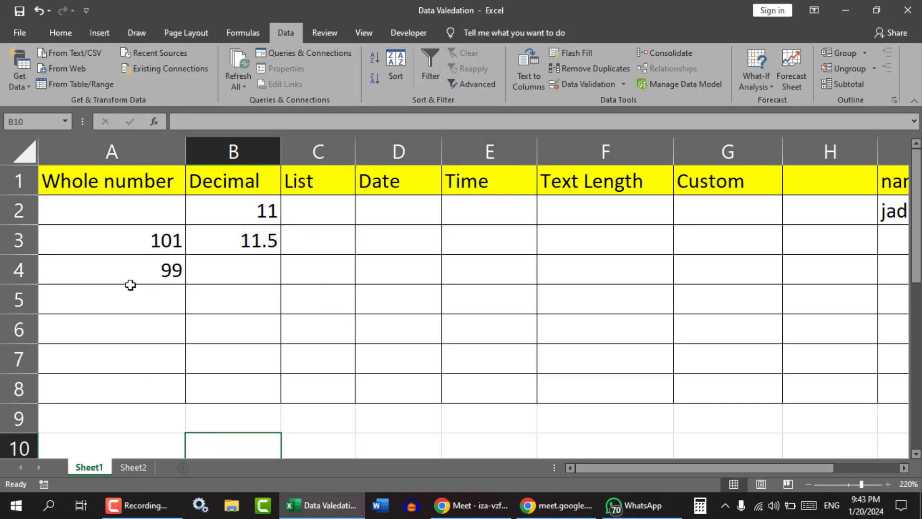
pyautogui.moveTo(121, 207); pyautogui.dragTo(130, 399)
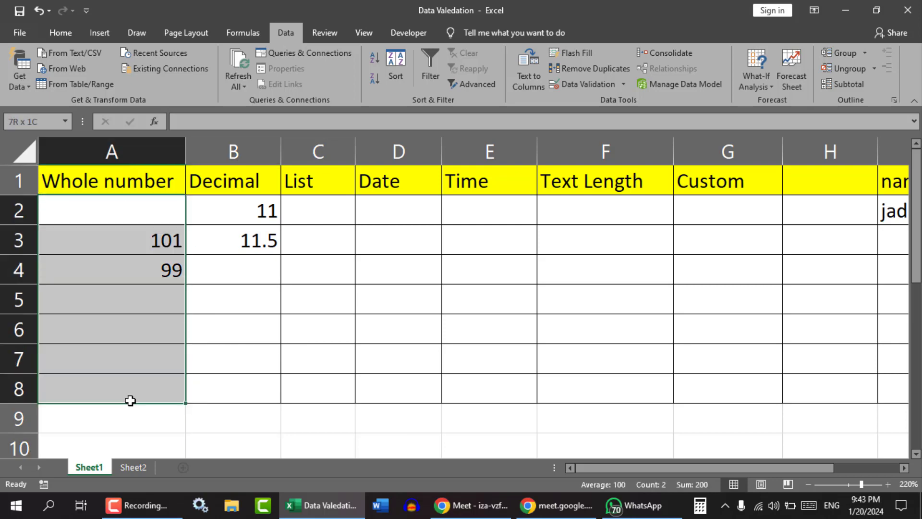
pyautogui.click(164, 426)
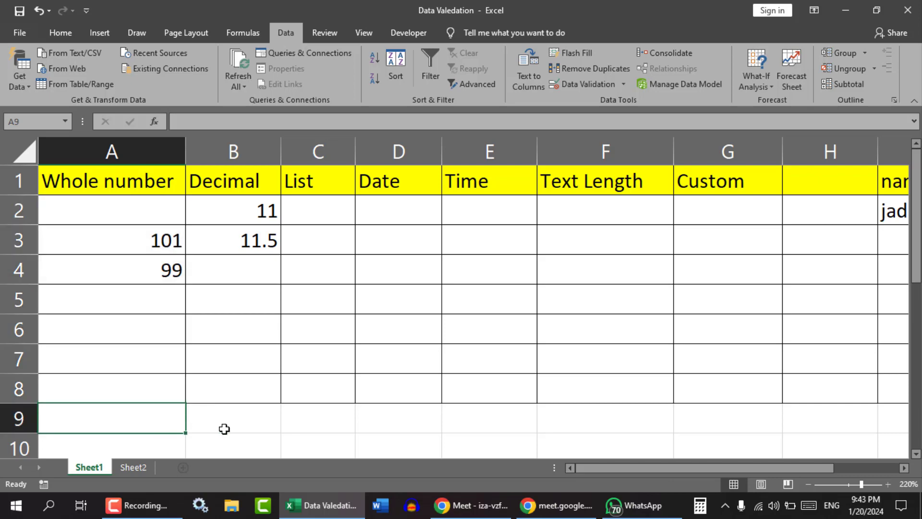
pyautogui.click(228, 427)
pyautogui.moveTo(113, 211); pyautogui.dragTo(94, 391)
pyautogui.click(486, 423)
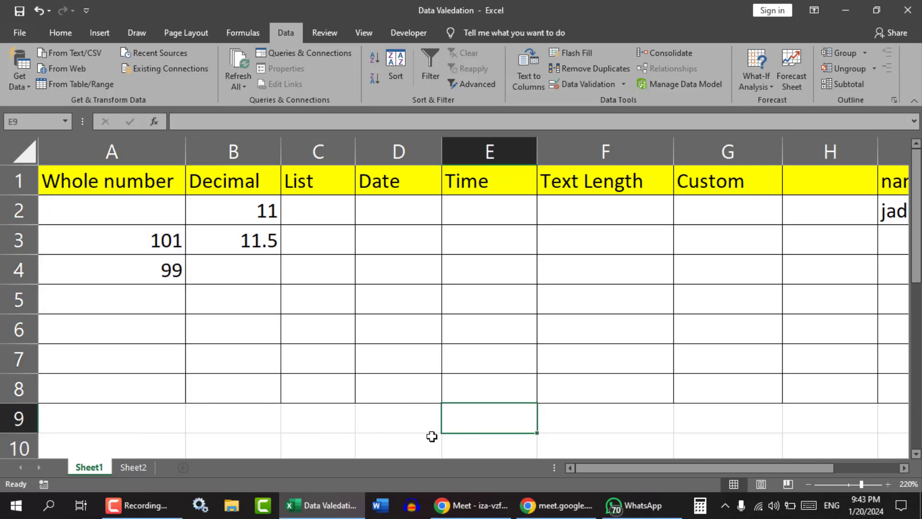
pyautogui.click(407, 426)
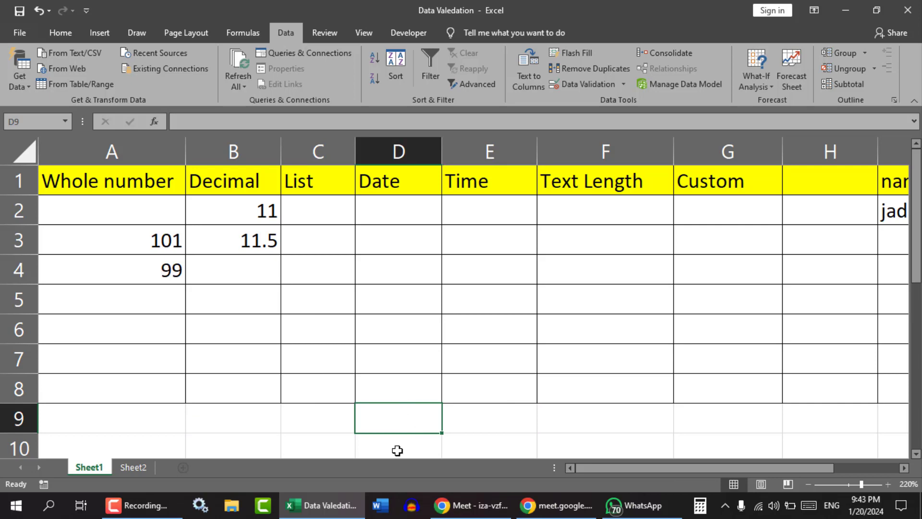
pyautogui.click(834, 423)
pyautogui.moveTo(766, 419); pyautogui.dragTo(399, 420)
pyautogui.click(128, 429)
# Circle the invalid data in the Whole number range A2:A8.
pyautogui.moveTo(120, 215); pyautogui.dragTo(94, 389)
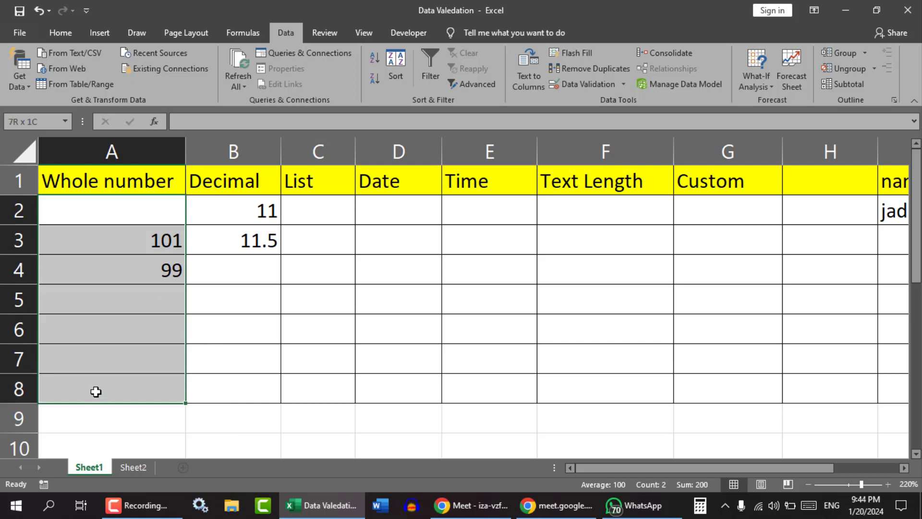
pyautogui.click(623, 86)
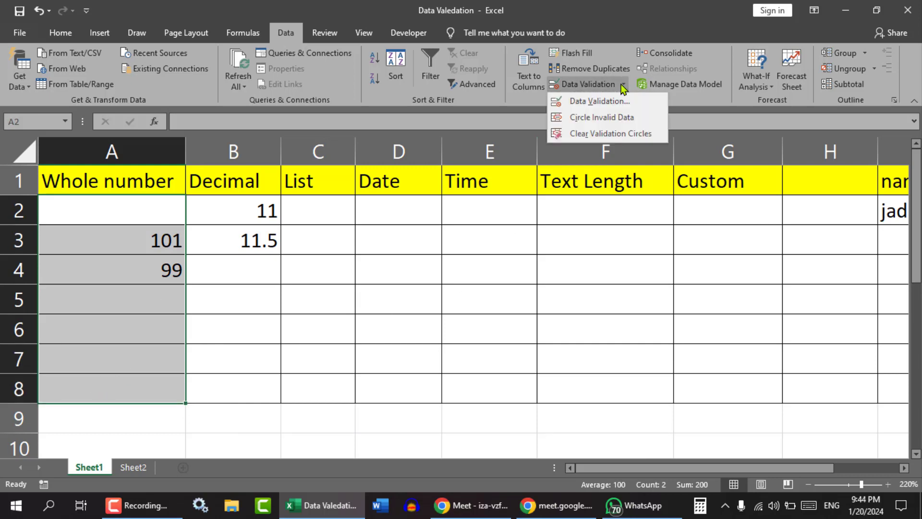
pyautogui.click(605, 115)
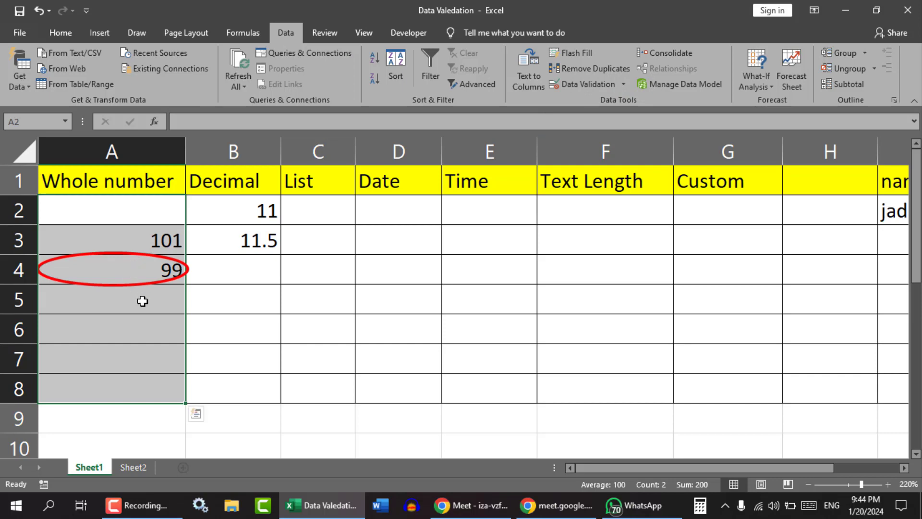
# Clear the validation circles from the Whole number column.
pyautogui.moveTo(770, 463); pyautogui.dragTo(747, 469)
pyautogui.click(609, 88)
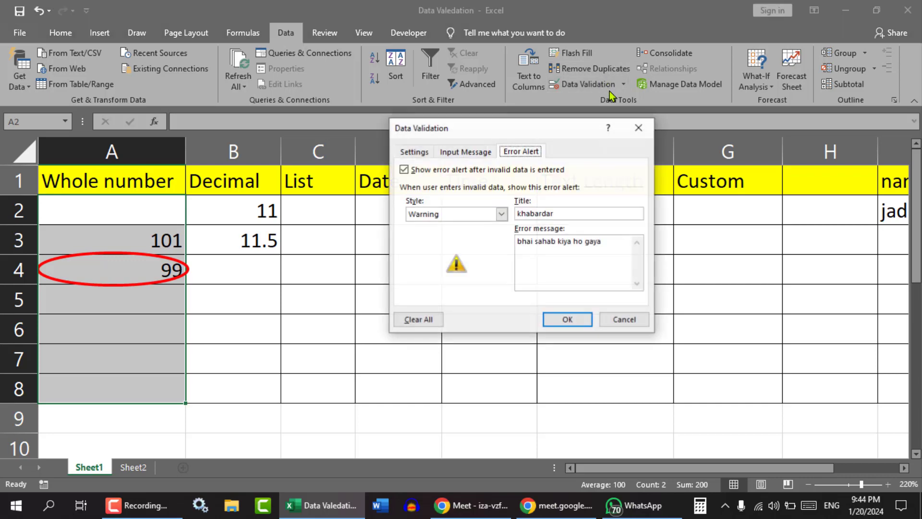
pyautogui.click(637, 128)
pyautogui.click(623, 86)
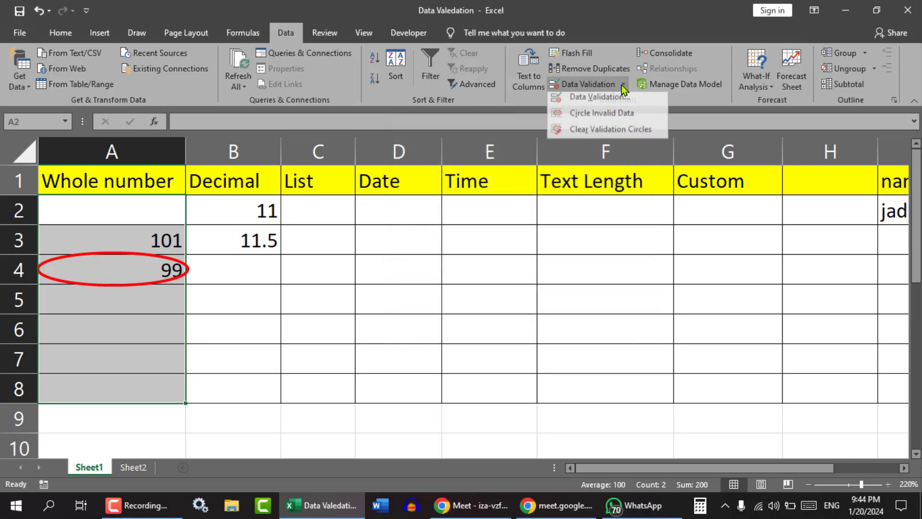
pyautogui.click(601, 130)
pyautogui.click(262, 387)
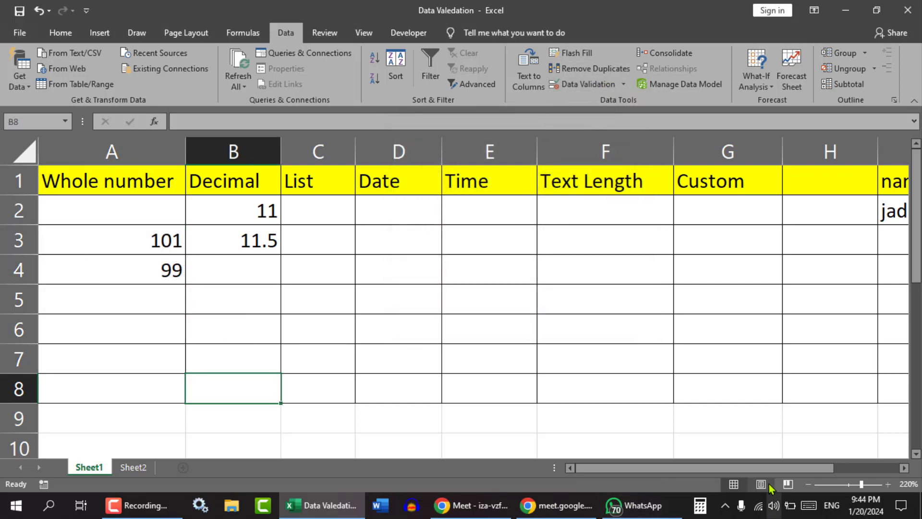
pyautogui.moveTo(776, 470); pyautogui.dragTo(754, 463)
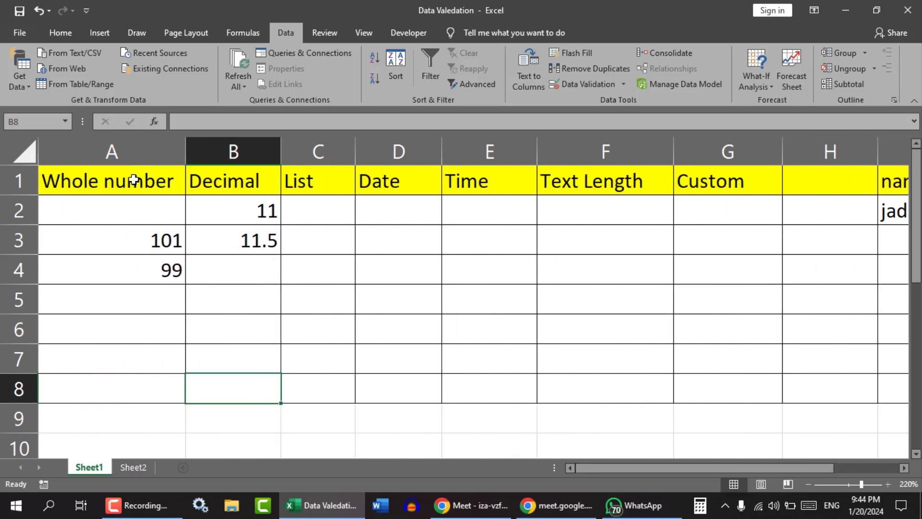
pyautogui.moveTo(129, 183); pyautogui.dragTo(693, 373)
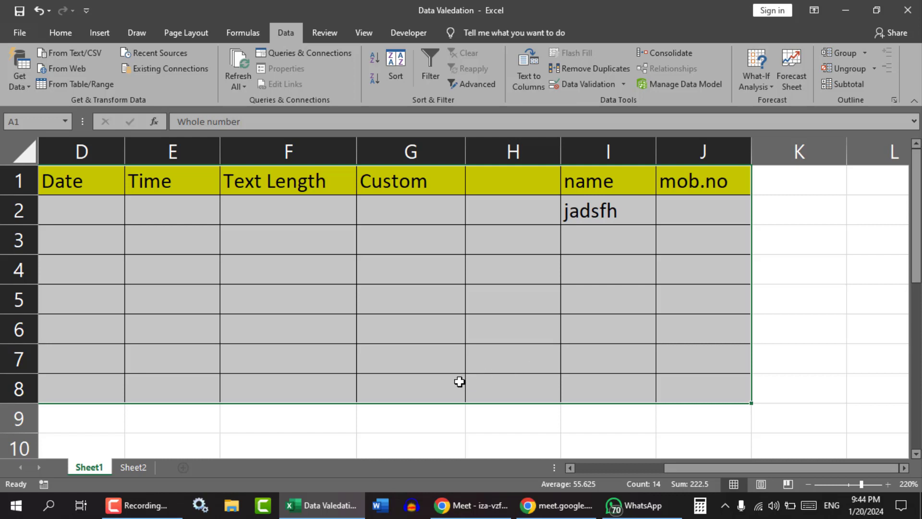
pyautogui.click(136, 513)
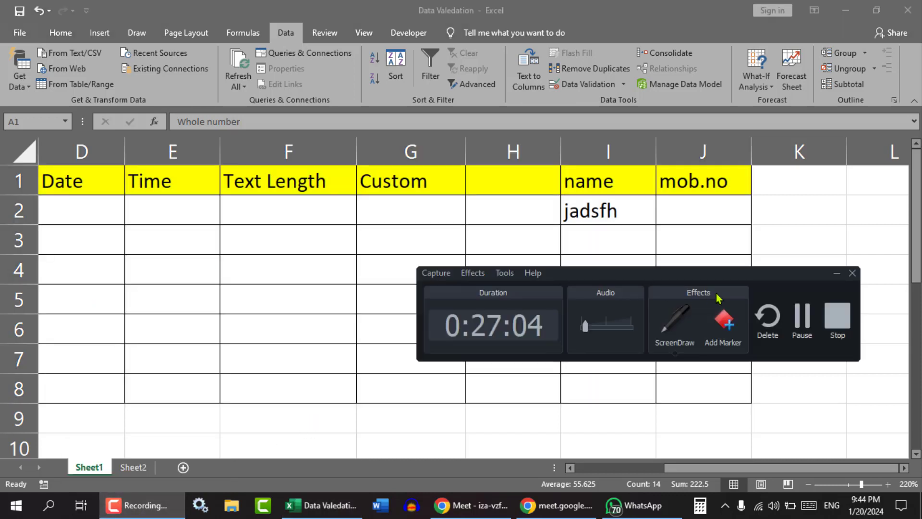